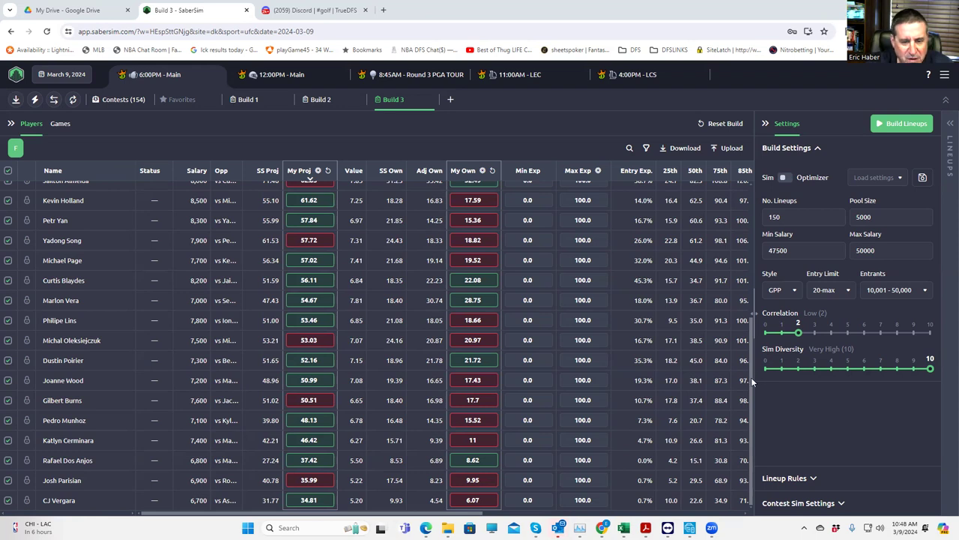
Step: Review the UFC player pool and set the entry limit to 150-max
scroll(754, 299, "up", 1)
left_click_drag(753, 299, 753, 177)
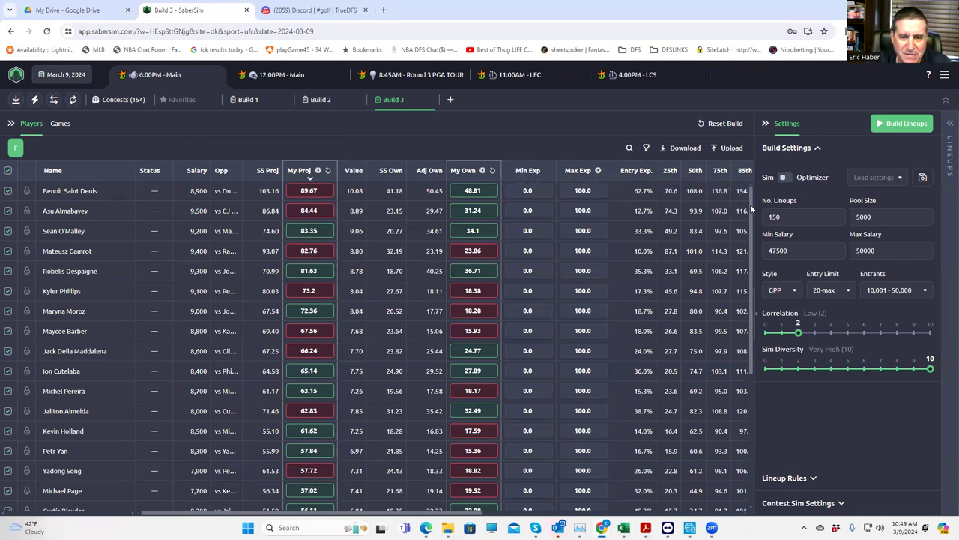
scroll(641, 423, "down", 3)
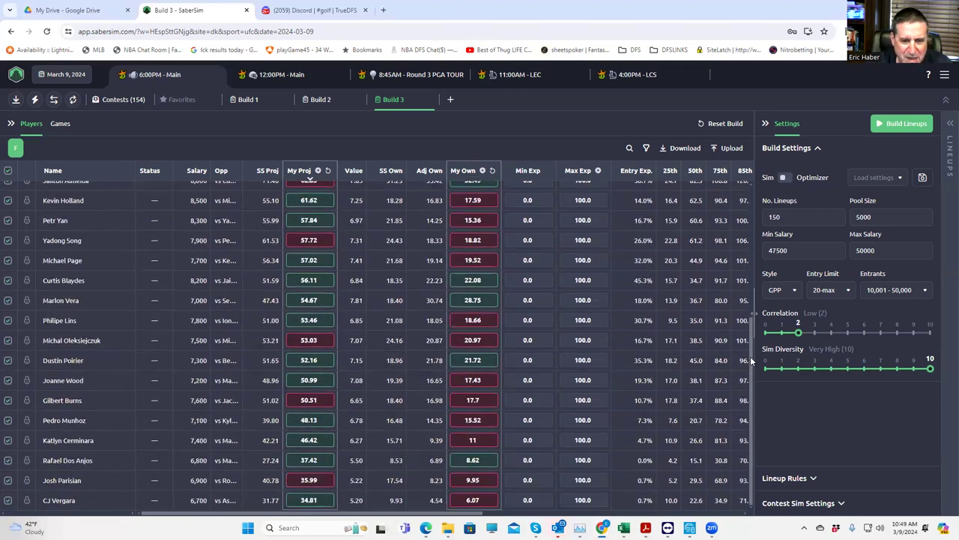
left_click_drag(750, 359, 742, 184)
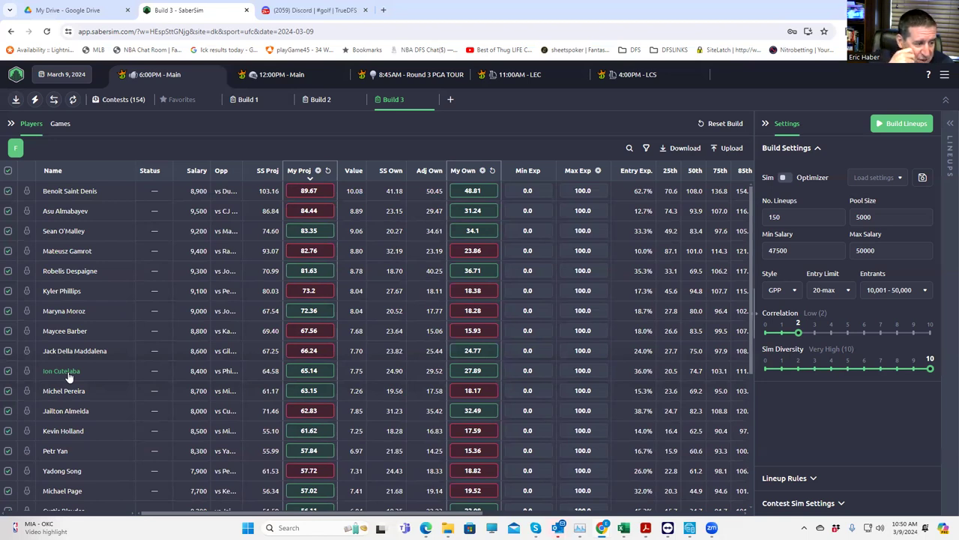
scroll(153, 424, "down", 3)
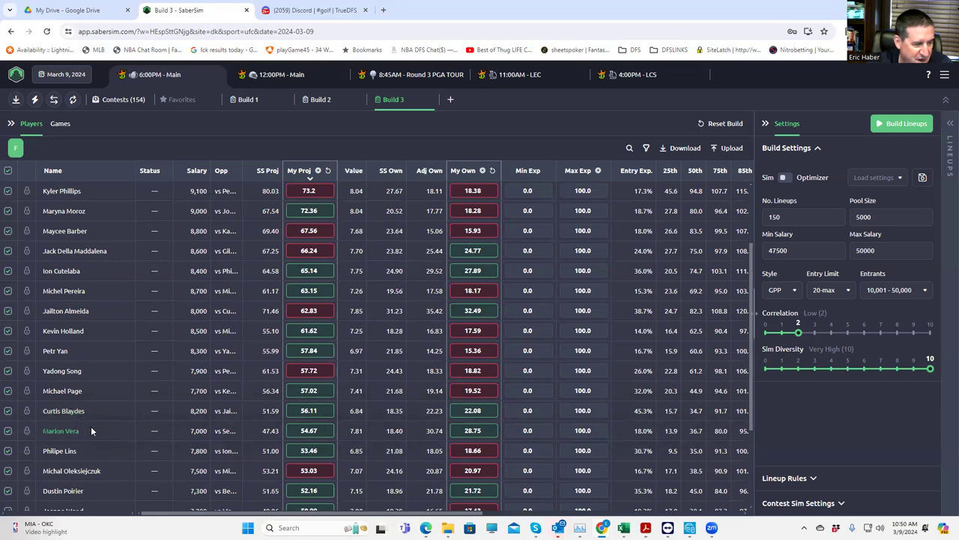
scroll(104, 461, "down", 1)
scroll(104, 458, "down", 3)
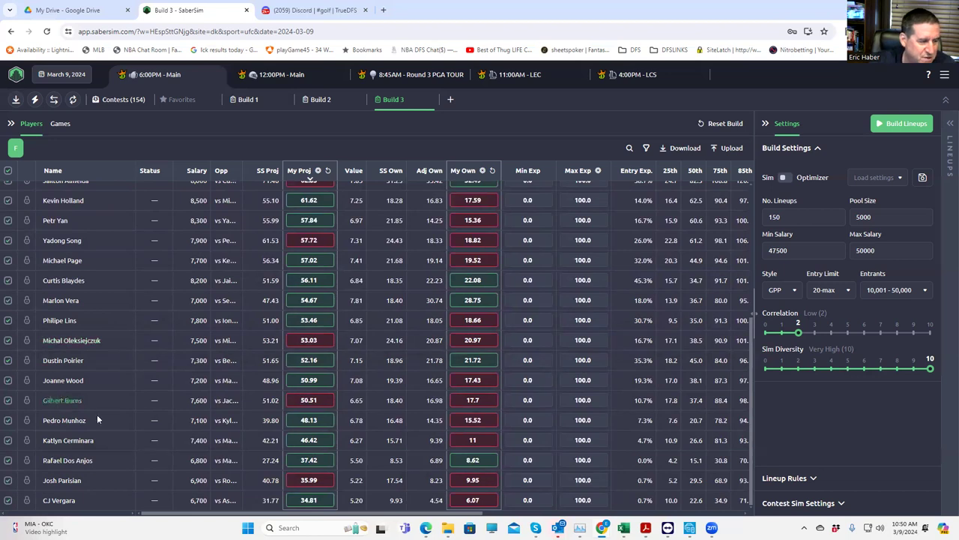
scroll(160, 421, "up", 3)
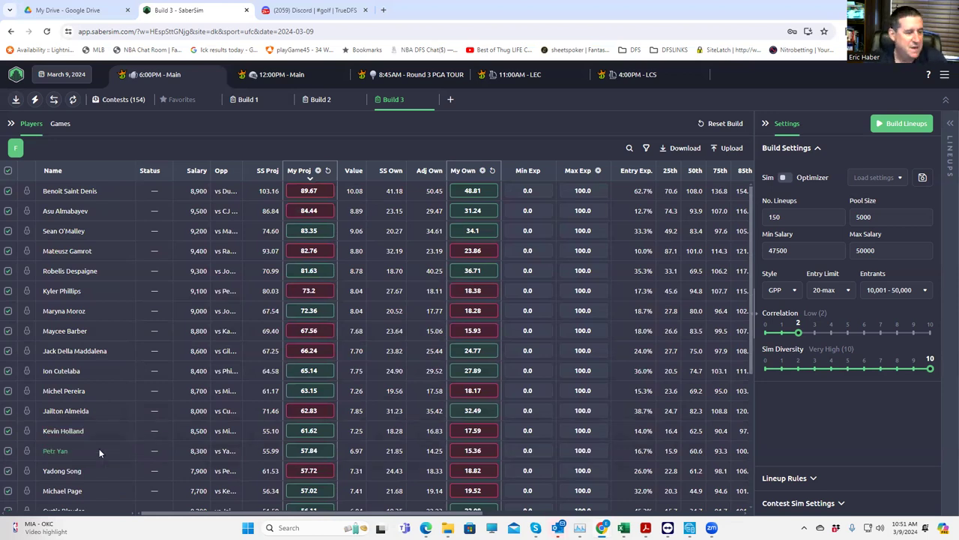
scroll(80, 458, "down", 2)
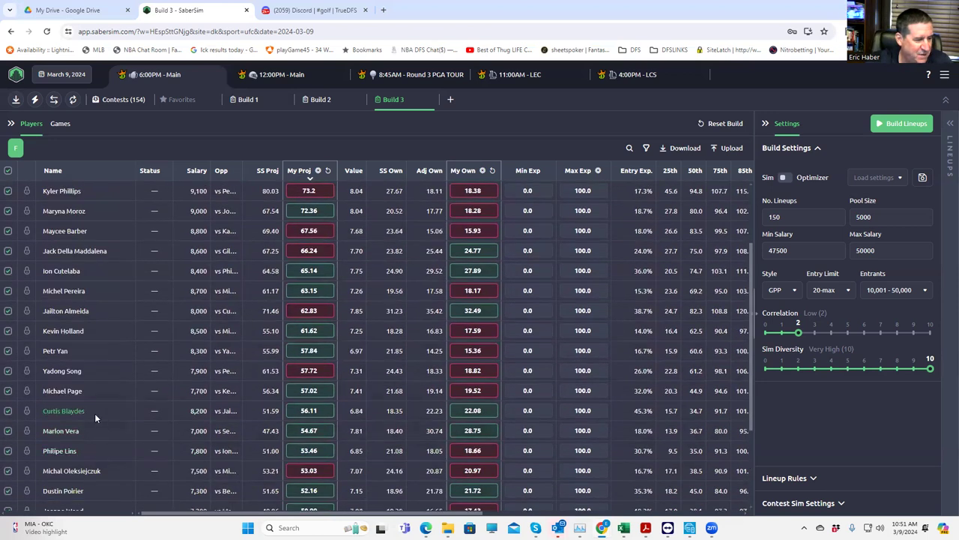
scroll(94, 401, "down", 1)
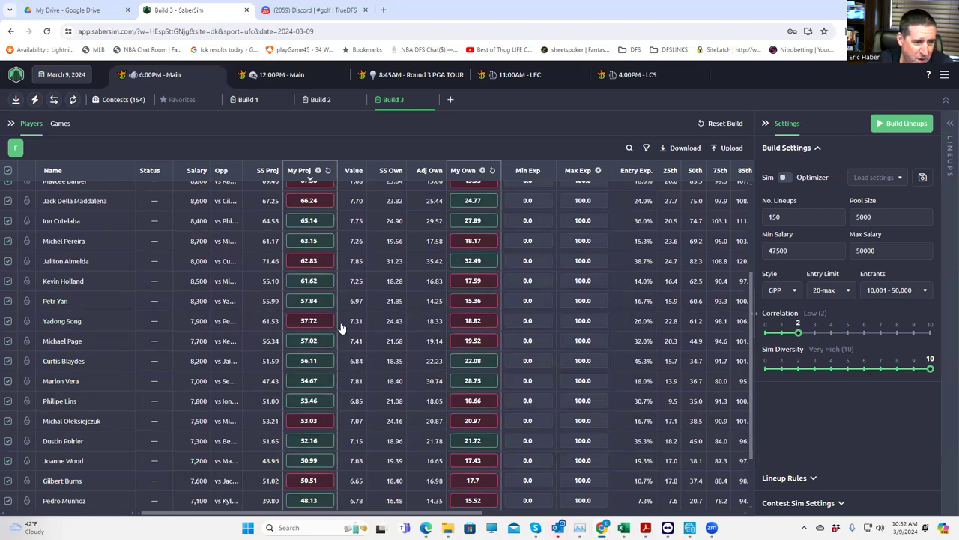
left_click_drag(750, 285, 733, 146)
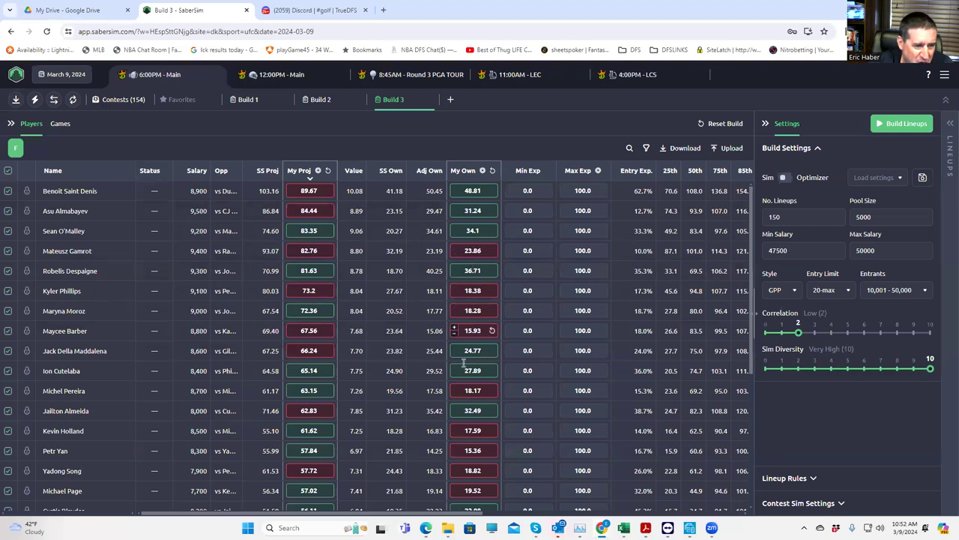
scroll(480, 446, "down", 3)
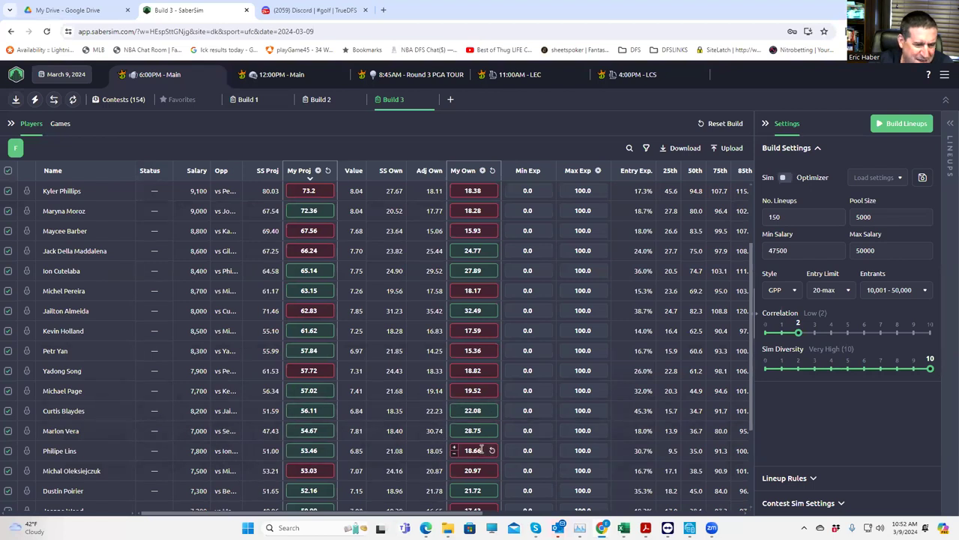
scroll(481, 449, "down", 2)
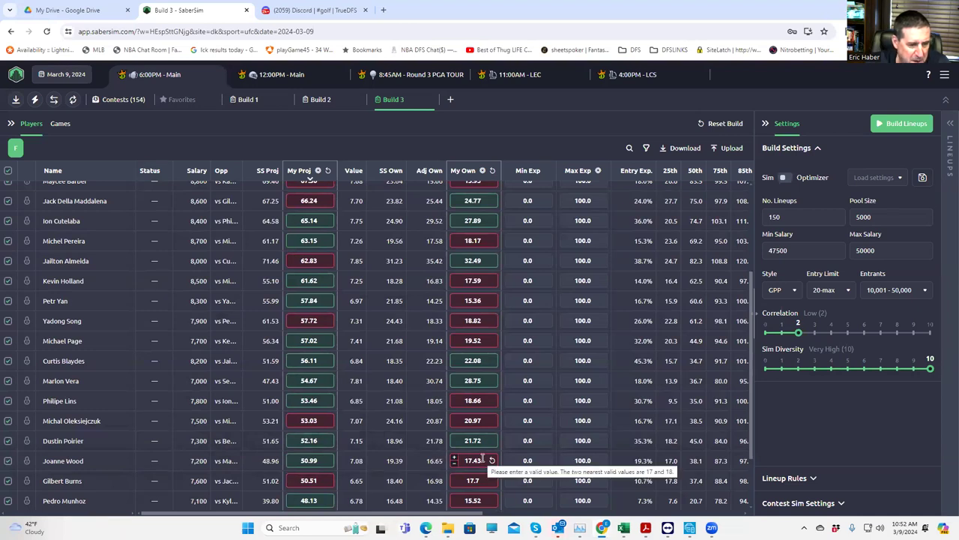
scroll(483, 460, "down", 1)
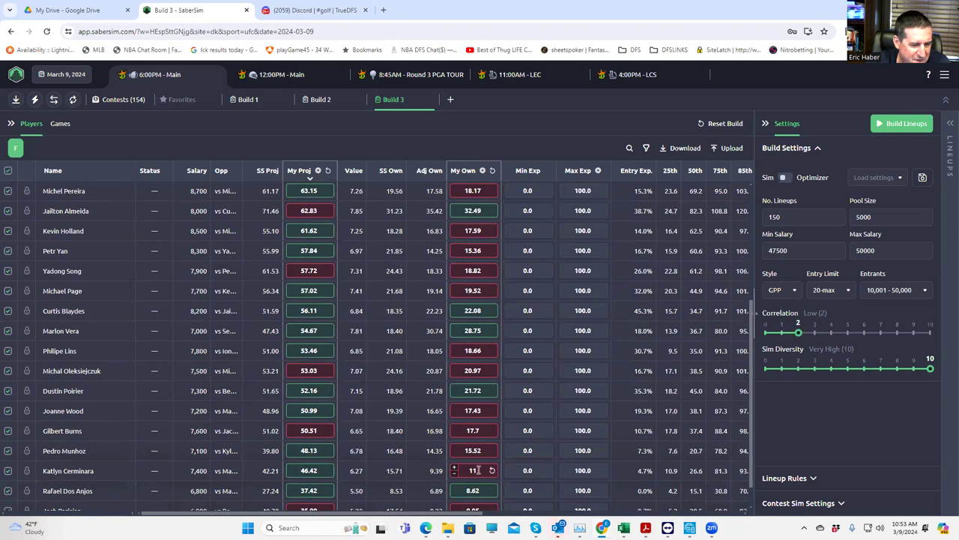
scroll(480, 469, "down", 1)
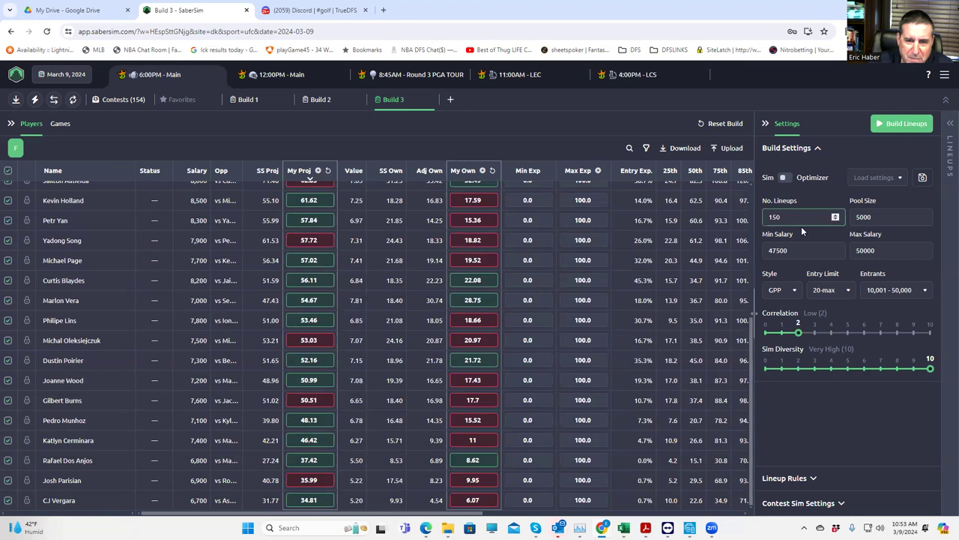
left_click(836, 293)
left_click(828, 369)
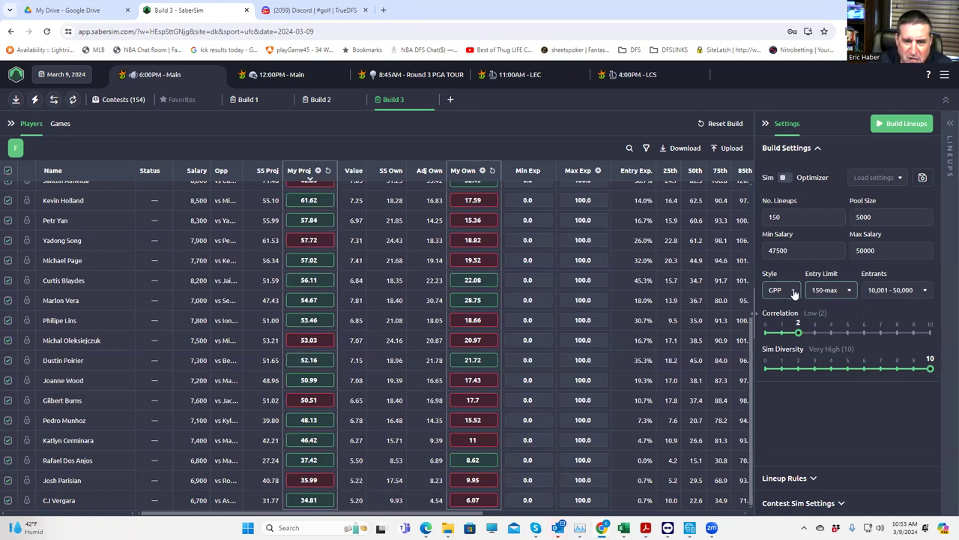
left_click(890, 129)
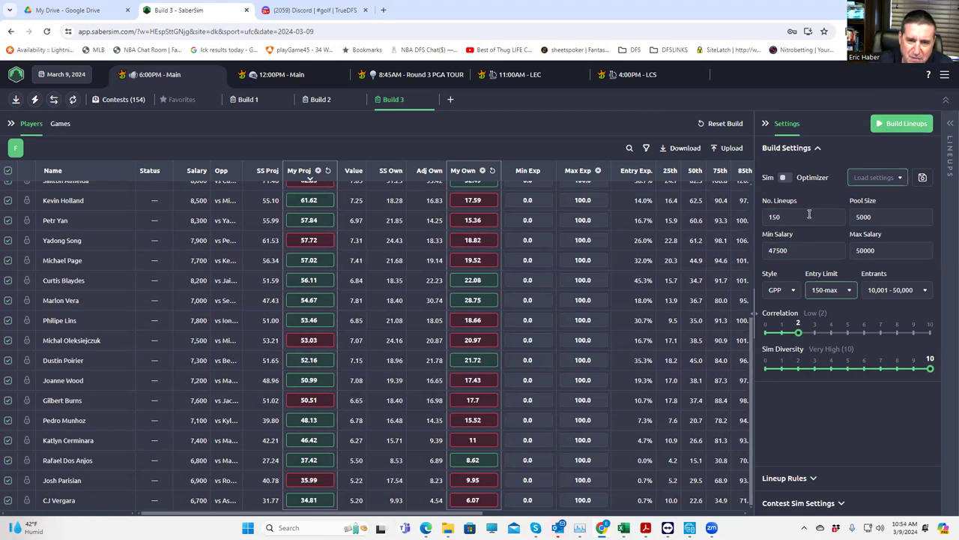
Step: Try min salary 45000, restore it to 47500, and build the lineups
left_click(800, 250)
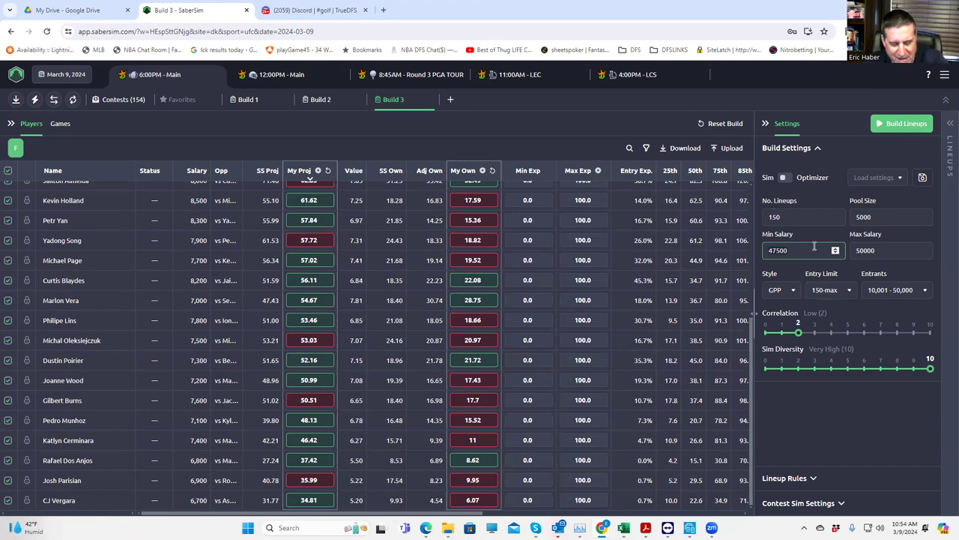
key("ctrl+a")
type("45000")
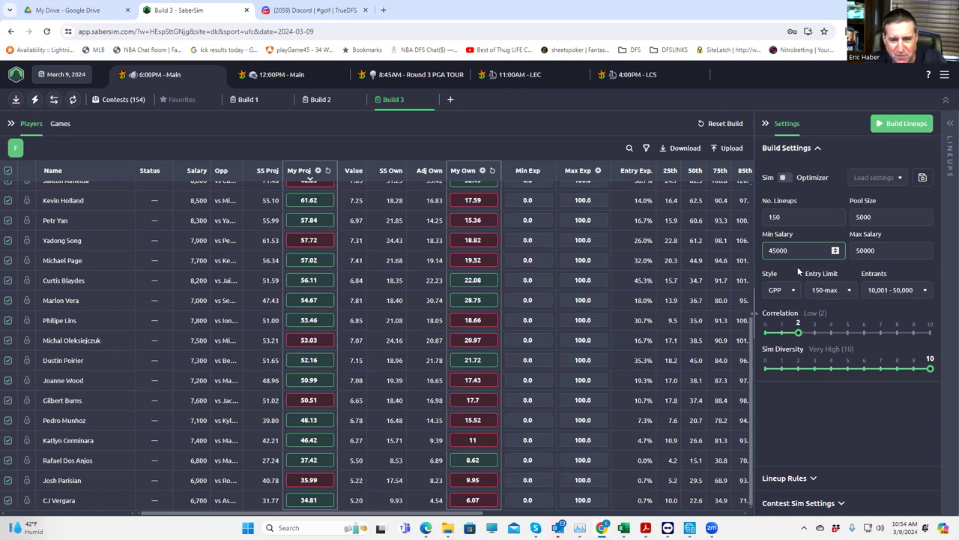
left_click(811, 229)
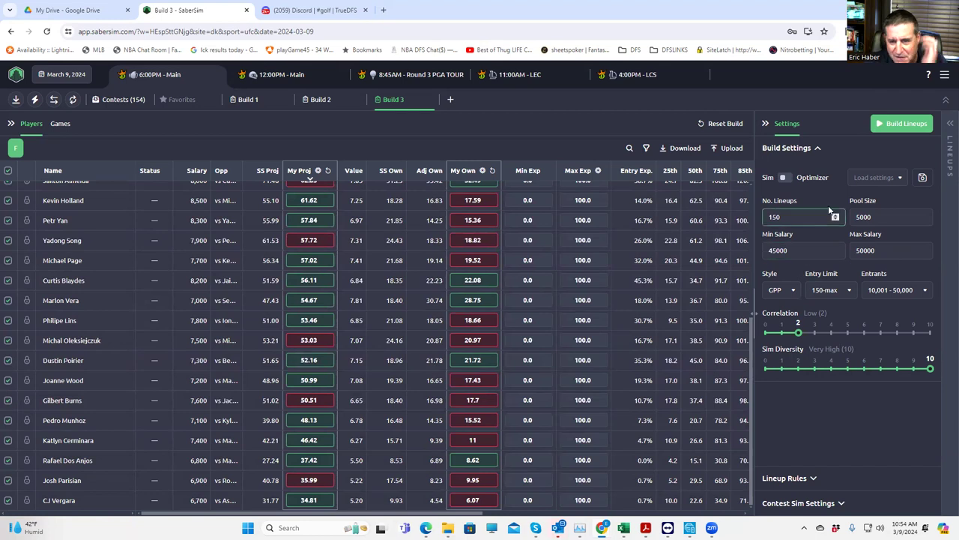
left_click(768, 251)
key("ctrl+a")
type("47500")
left_click(899, 124)
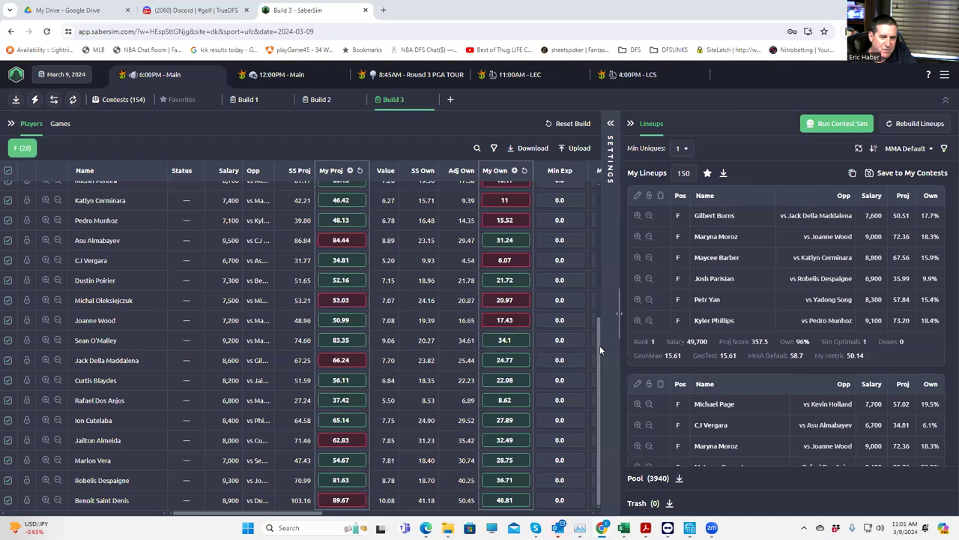
left_click_drag(597, 344, 598, 209)
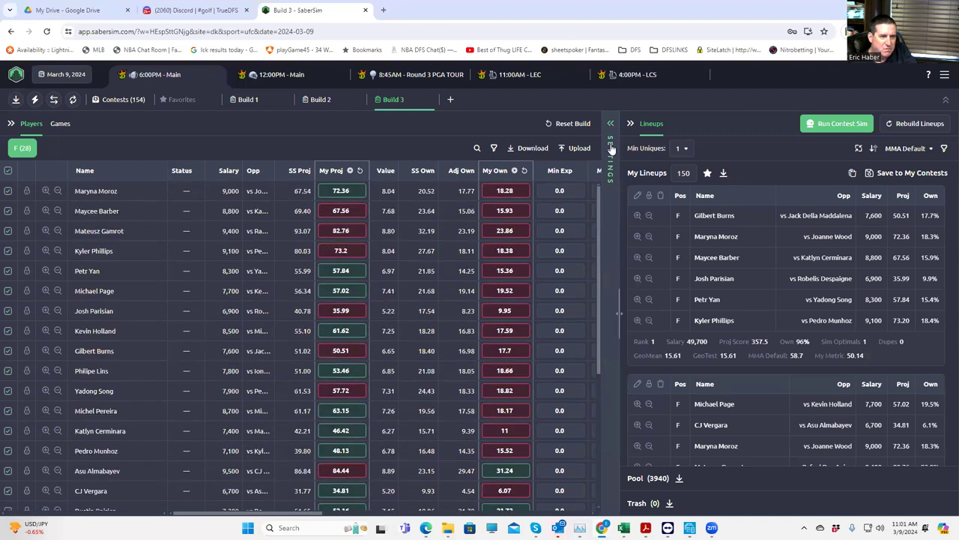
left_click(611, 123)
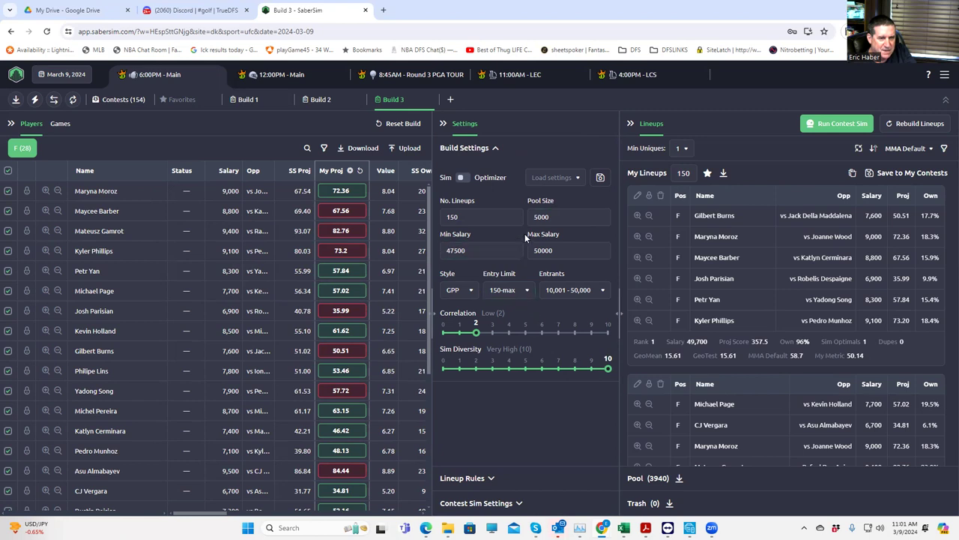
left_click(443, 123)
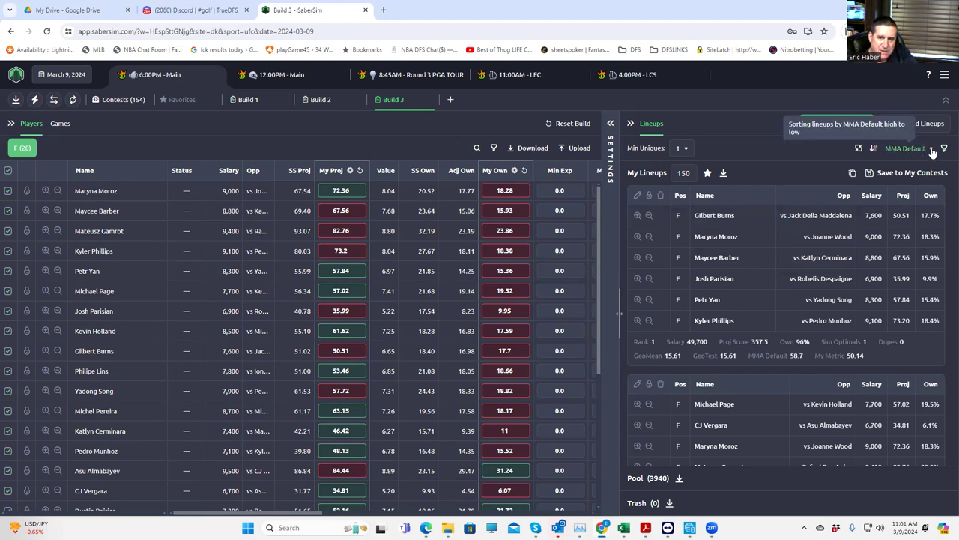
left_click(933, 151)
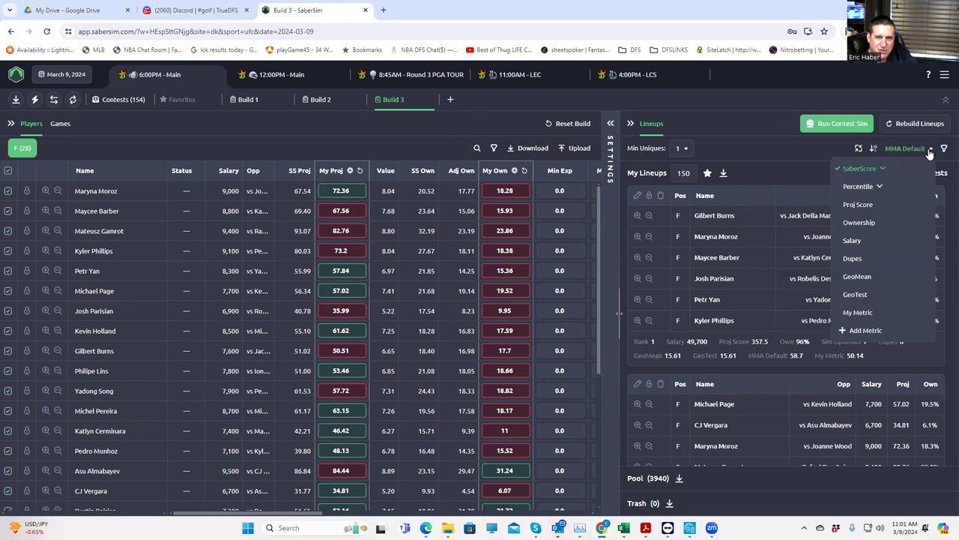
left_click(883, 170)
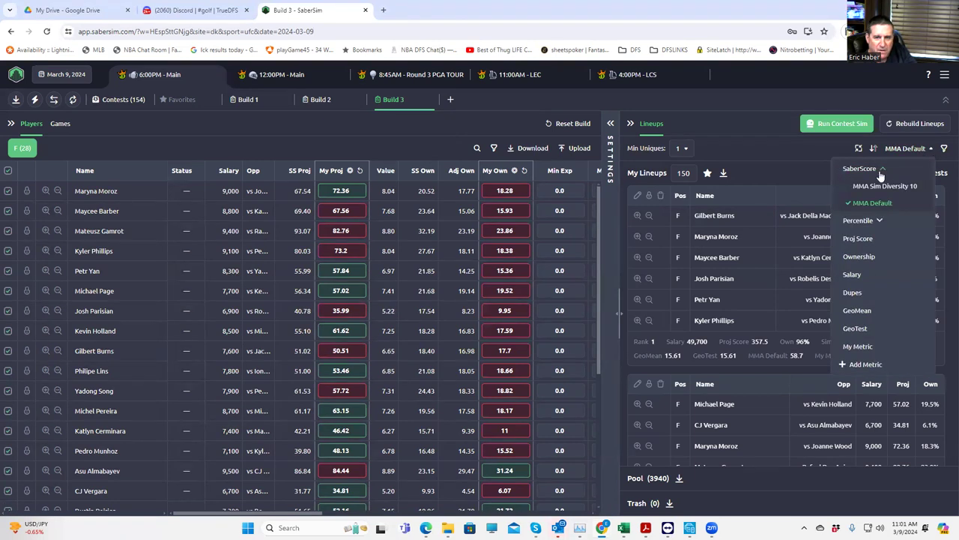
left_click(928, 204)
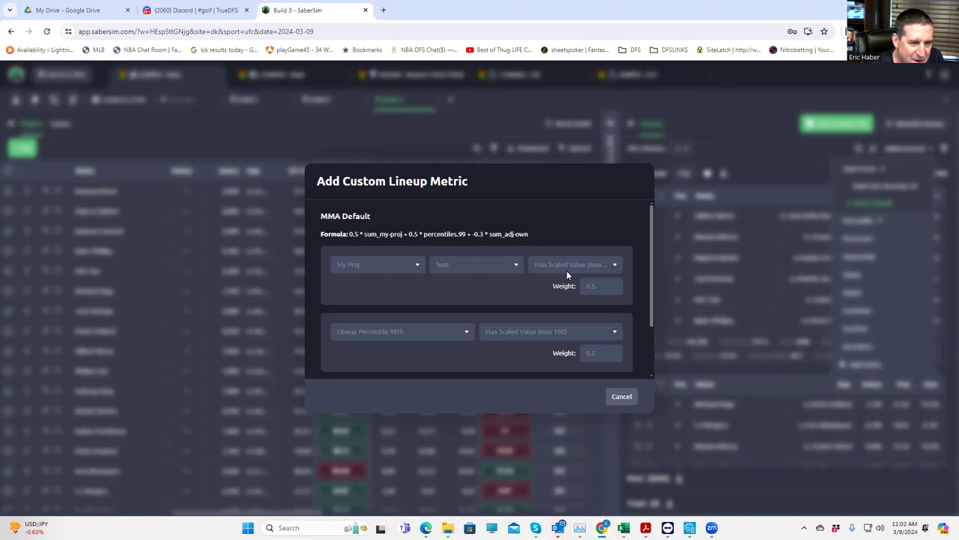
left_click(619, 397)
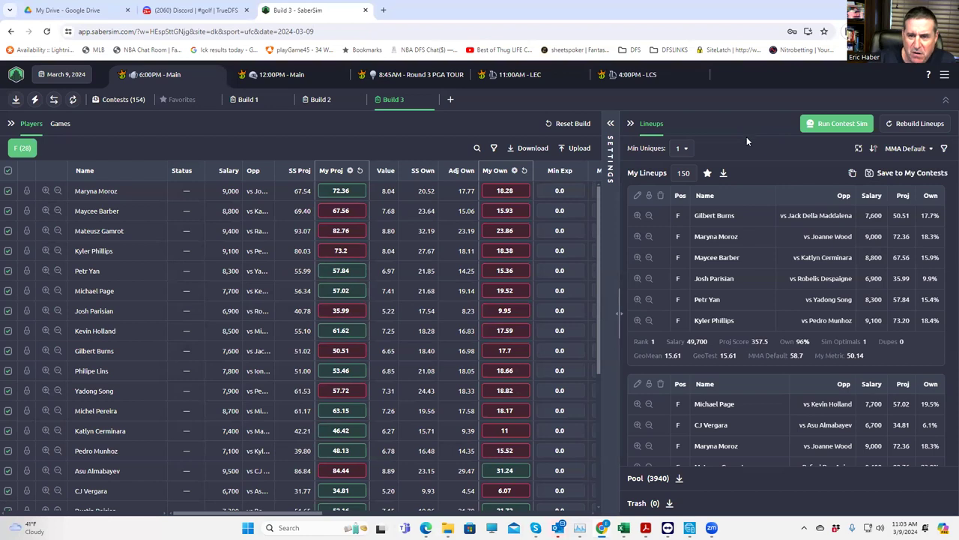
Step: Sort lineups by MMA Sim Diversity 10, view its formula, and close the custom metric setup
left_click(903, 149)
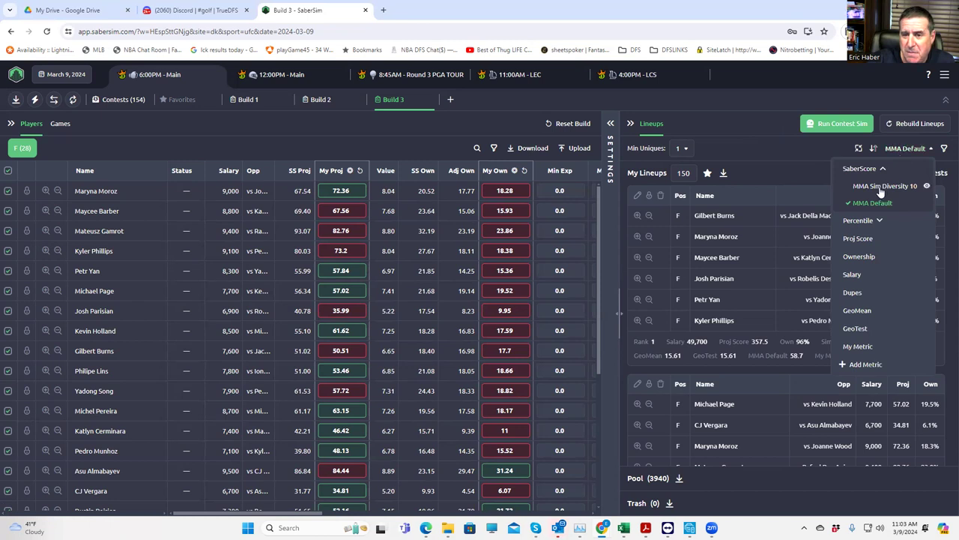
left_click(880, 186)
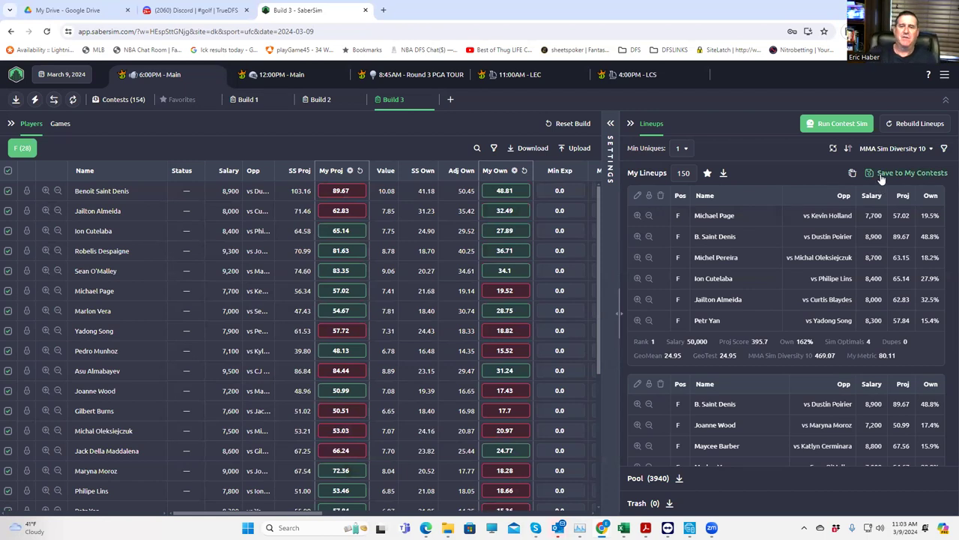
left_click(931, 149)
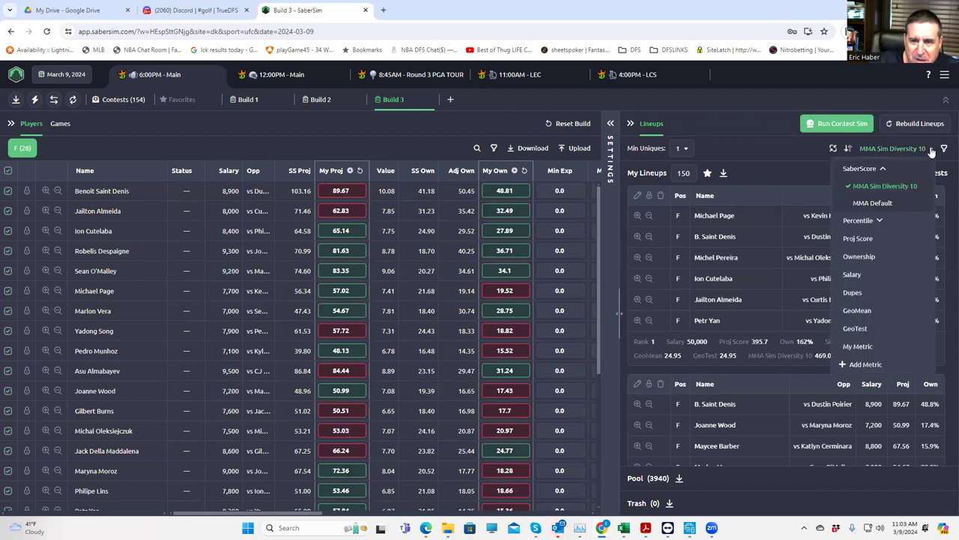
left_click(928, 187)
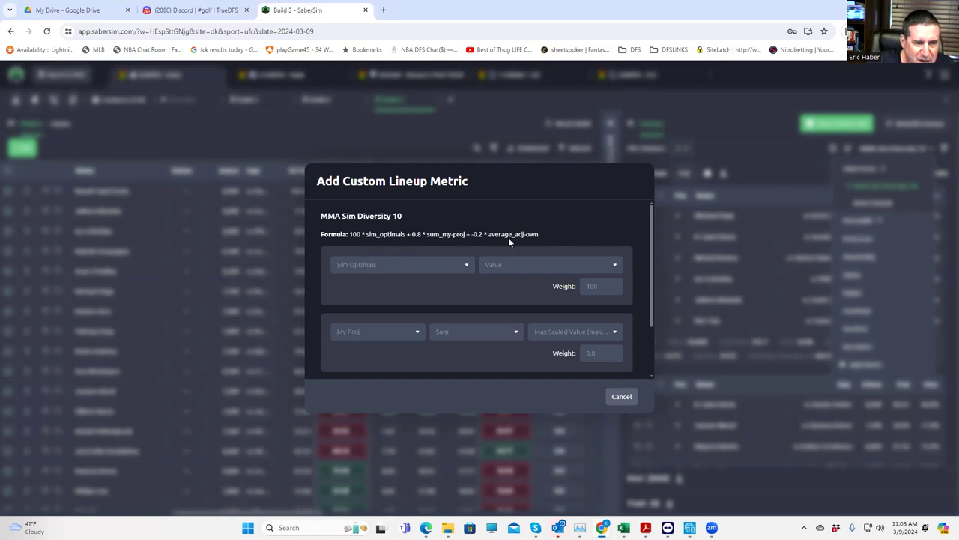
left_click(620, 398)
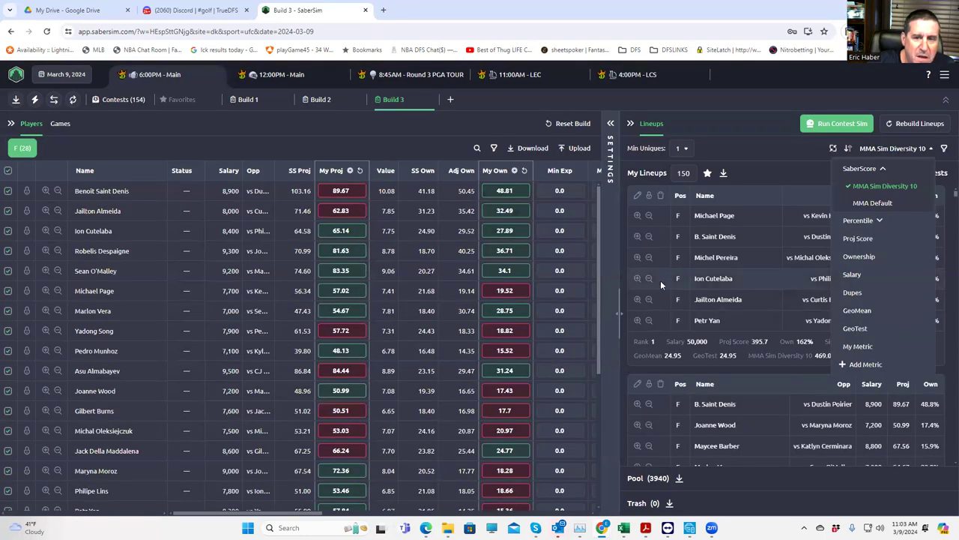
Step: Dismiss the ranking options and scroll the Players table to review exposures
left_click(411, 137)
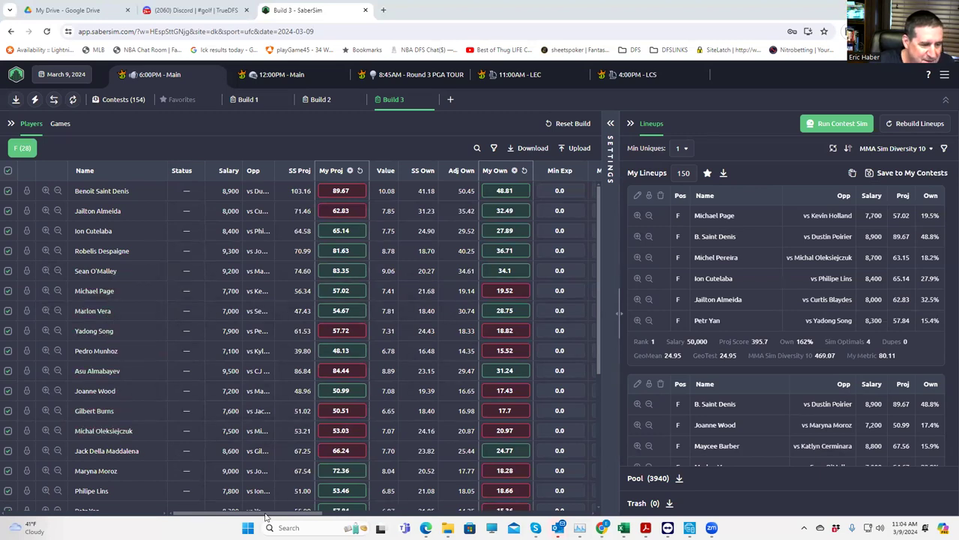
left_click_drag(269, 514, 380, 513)
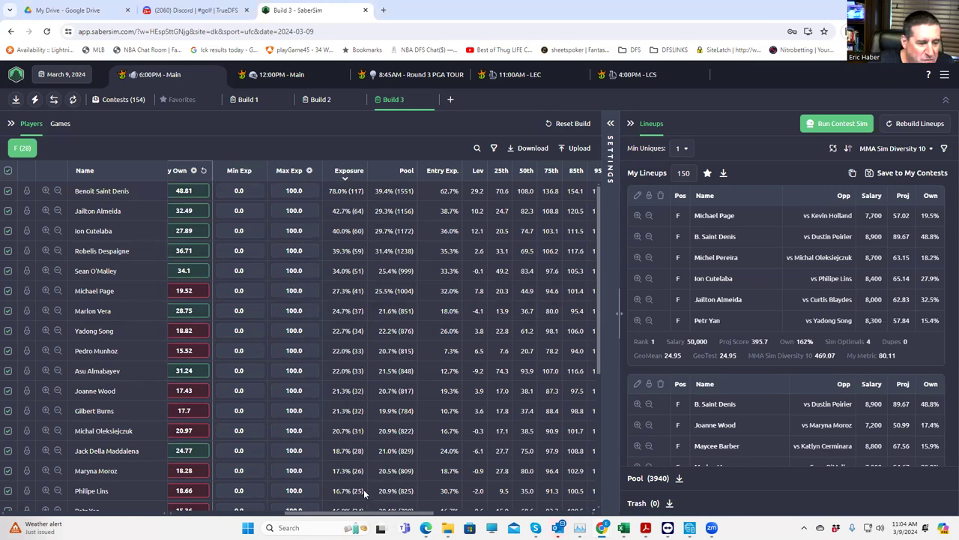
left_click_drag(355, 516, 246, 515)
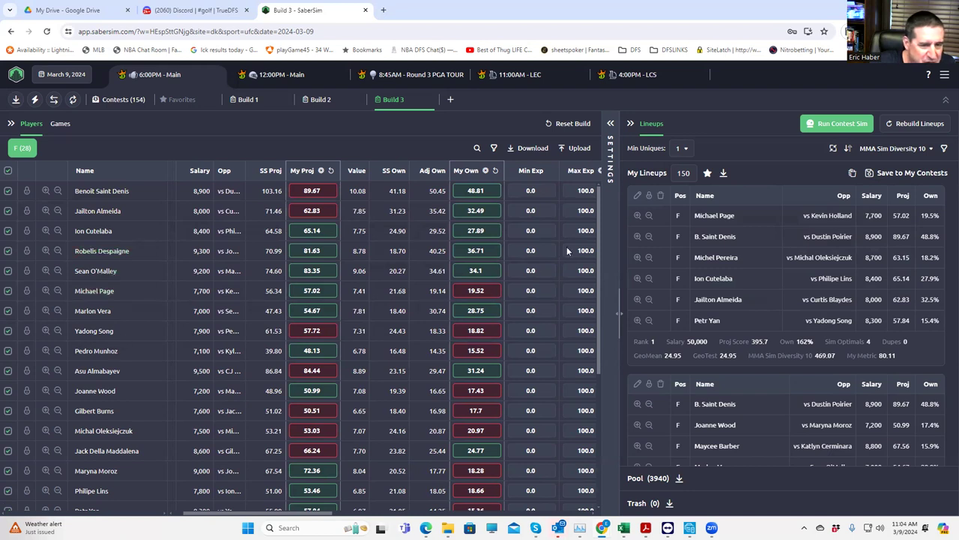
left_click_drag(598, 312, 598, 461)
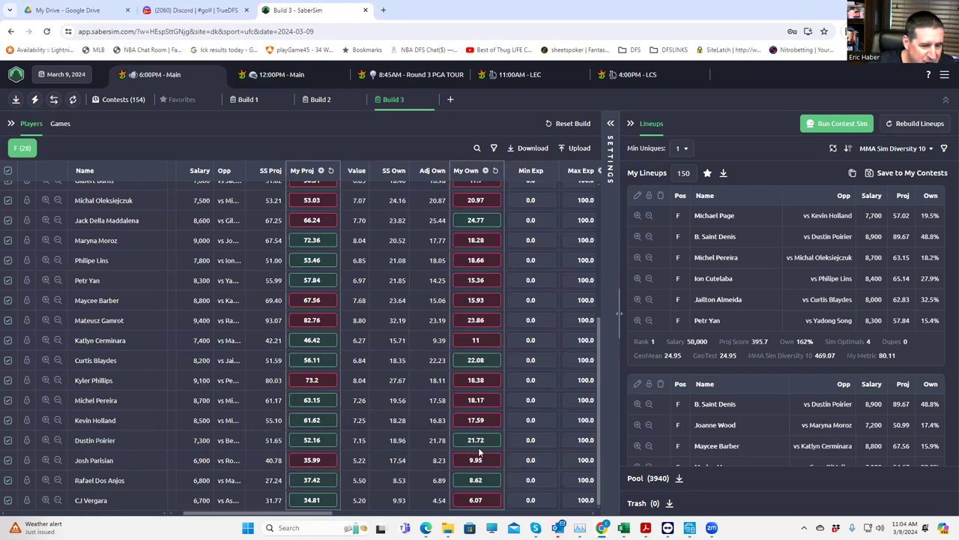
mouse_move(299, 516)
left_mouse_down()
mouse_move(355, 516)
mouse_move(288, 516)
left_mouse_up()
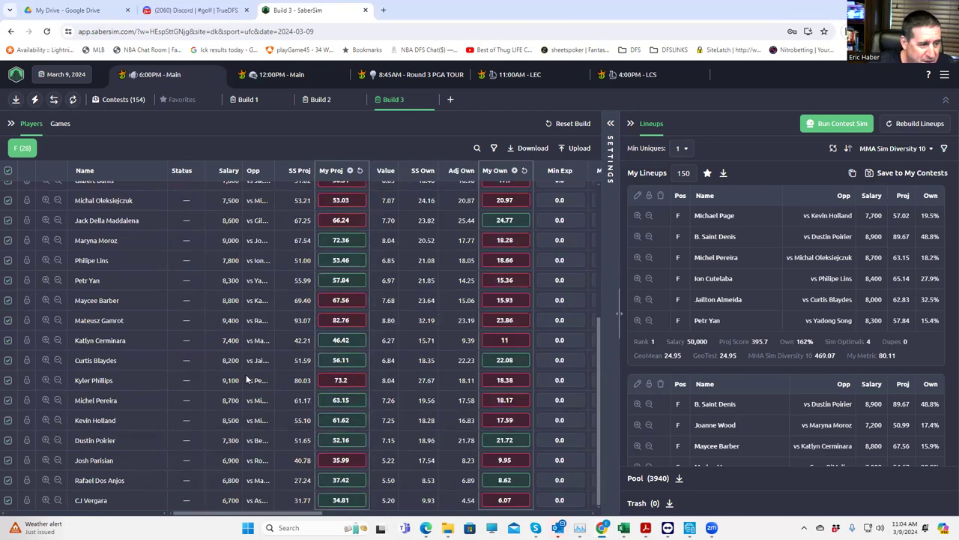
scroll(286, 356, "up", 3)
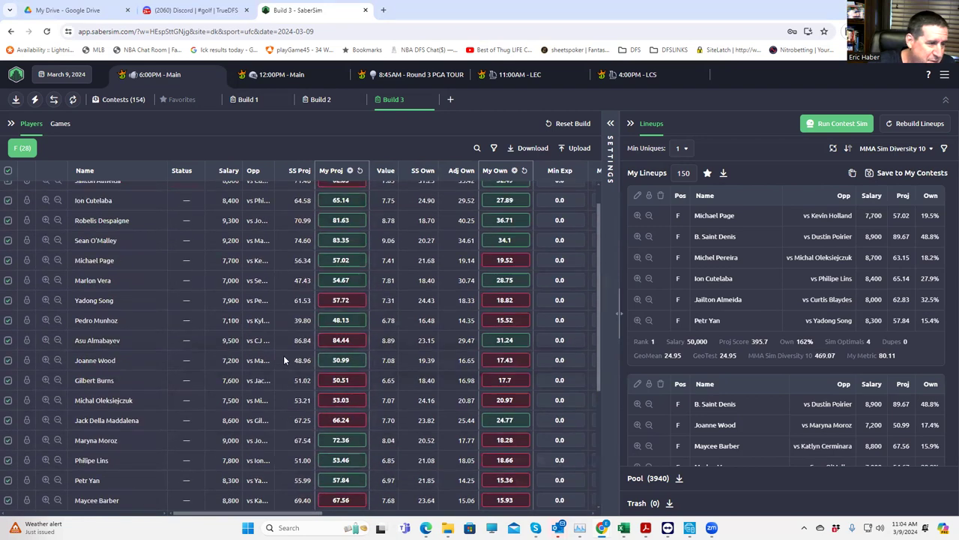
scroll(284, 361, "up", 1)
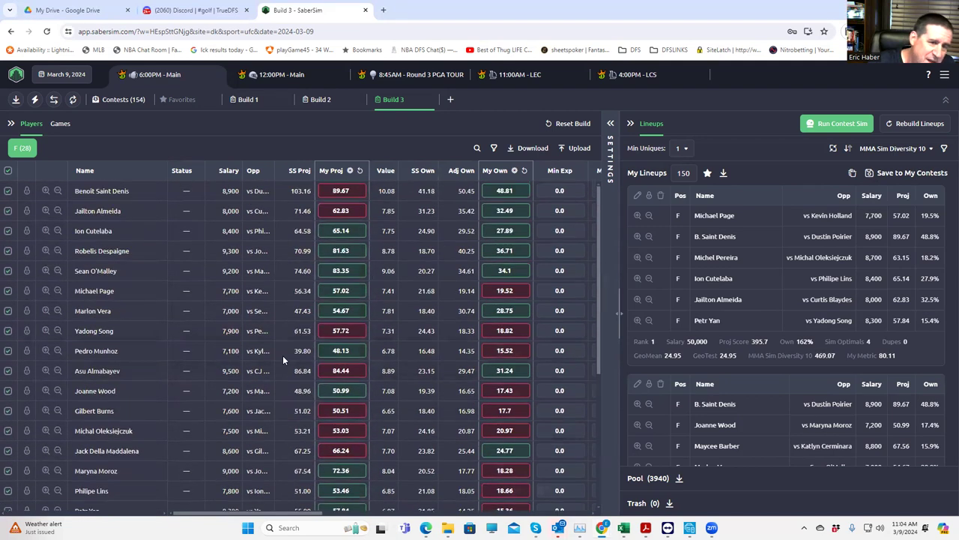
Step: Set Min Uniques to 2, then to 3, and scroll the Players table to check exposures
left_click(684, 152)
left_click(682, 191)
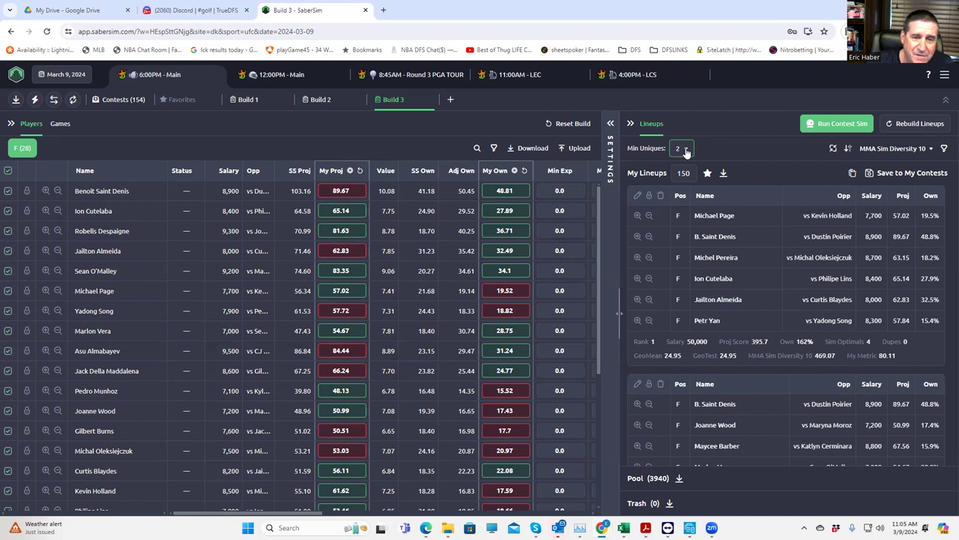
left_click(685, 149)
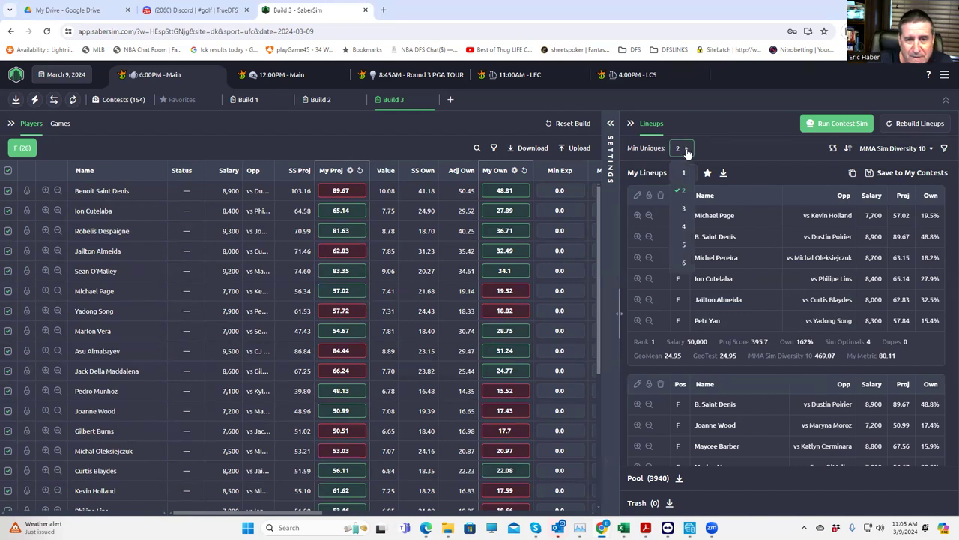
left_click(684, 208)
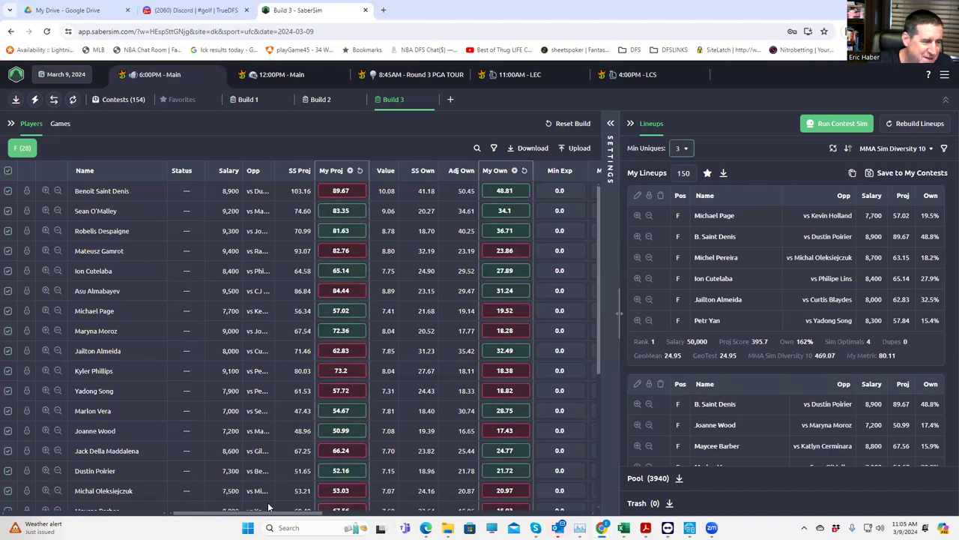
left_click_drag(307, 513, 355, 516)
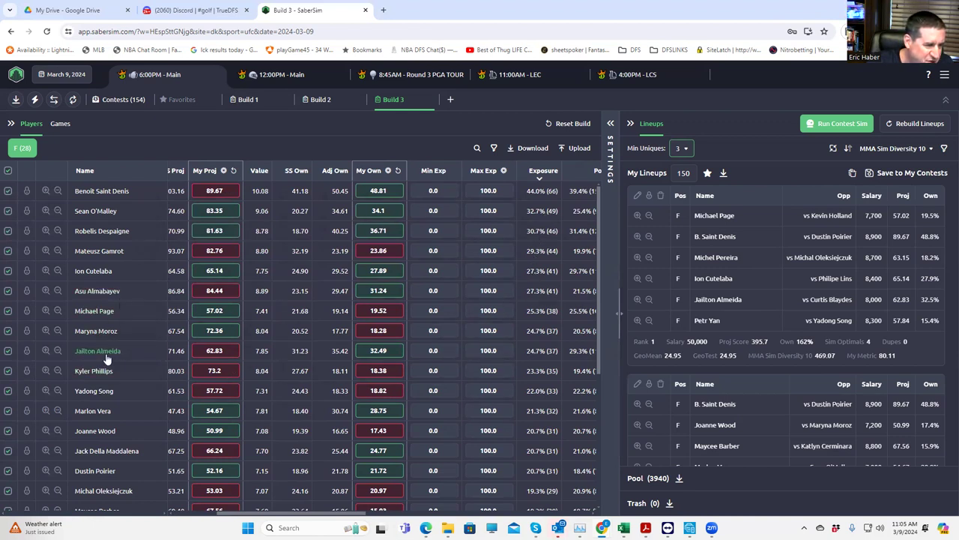
scroll(338, 440, "down", 1)
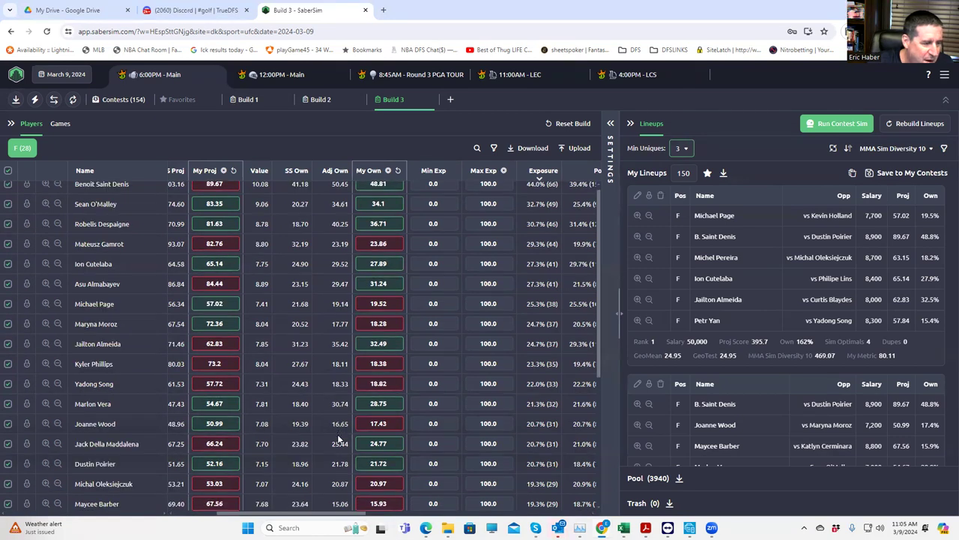
scroll(338, 440, "down", 3)
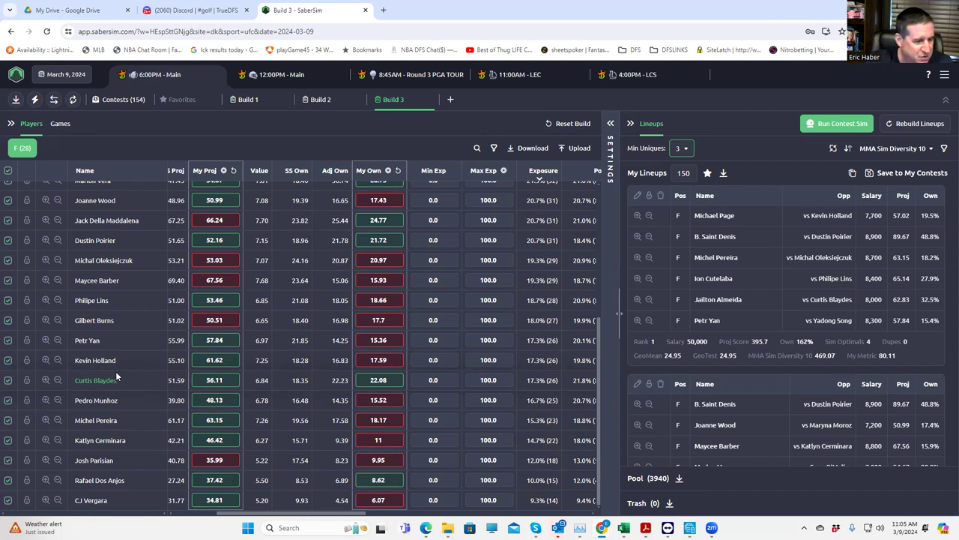
left_click_drag(235, 514, 166, 515)
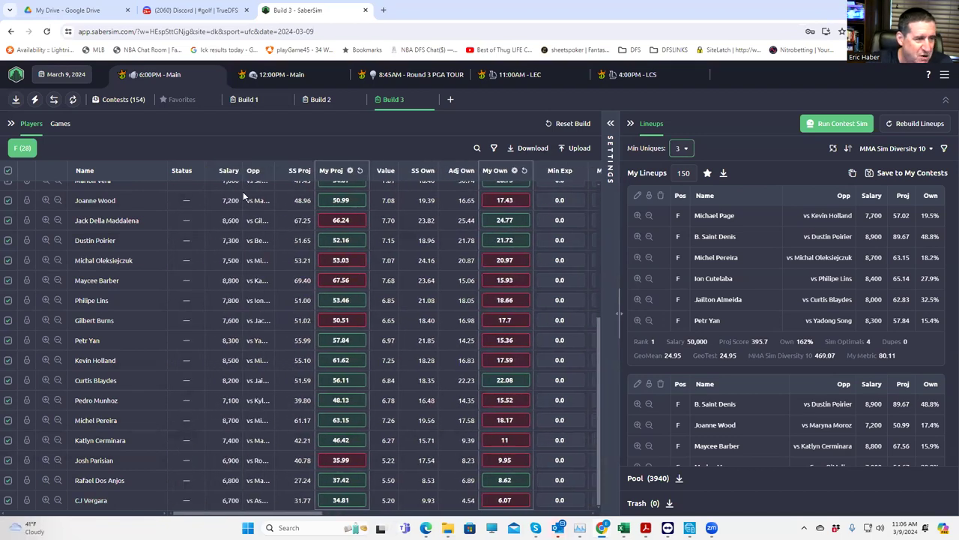
left_click_drag(598, 326, 596, 188)
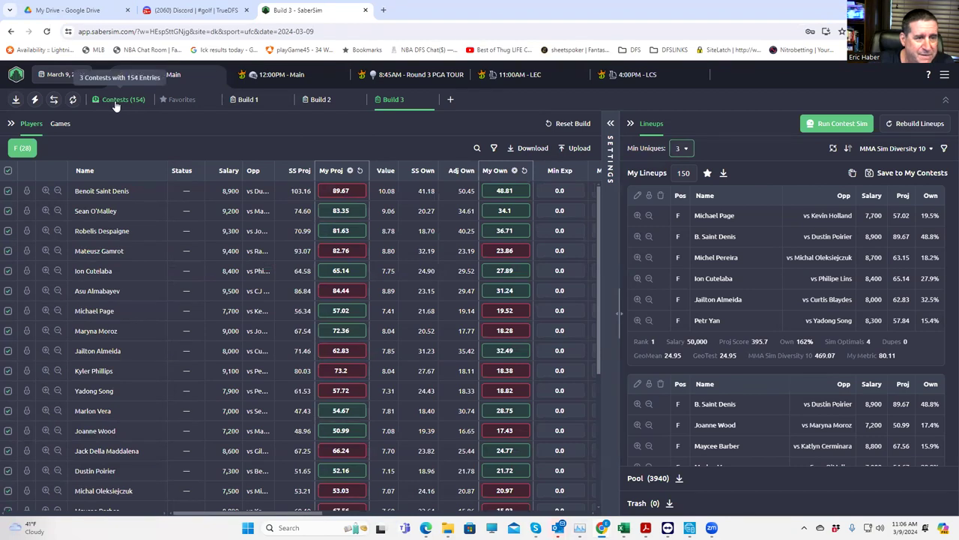
Step: In Contest Sim Settings, set the UFC $700K sim's field lineups to Build 3
left_click(612, 124)
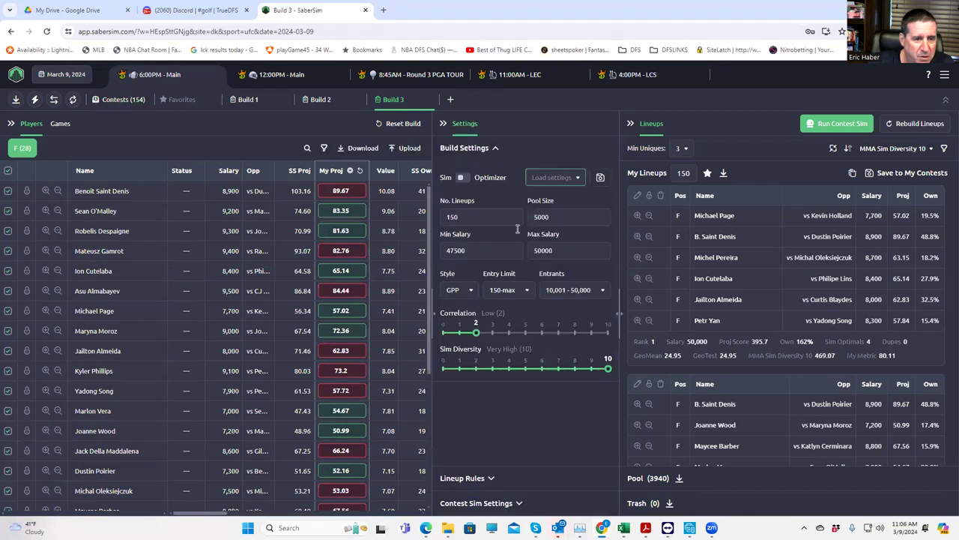
left_click(518, 503)
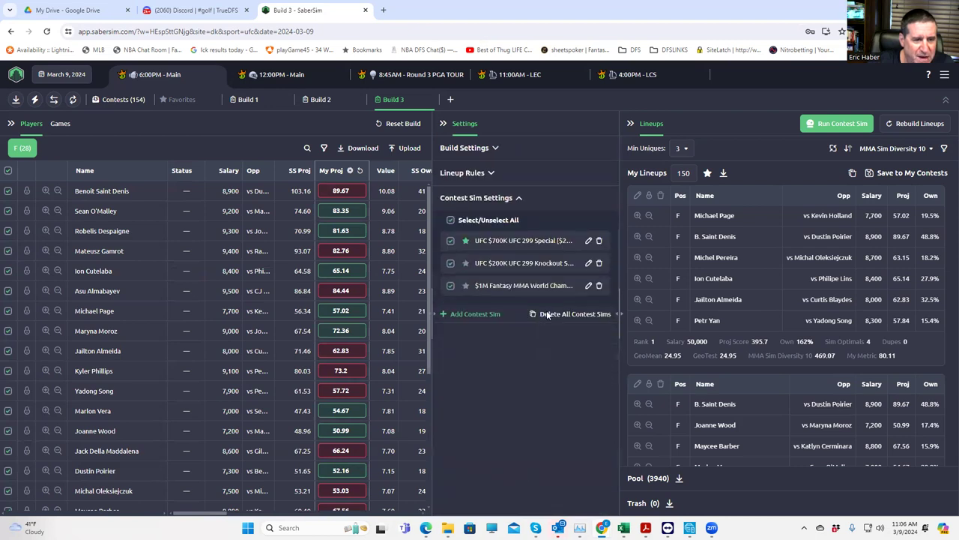
left_click(589, 242)
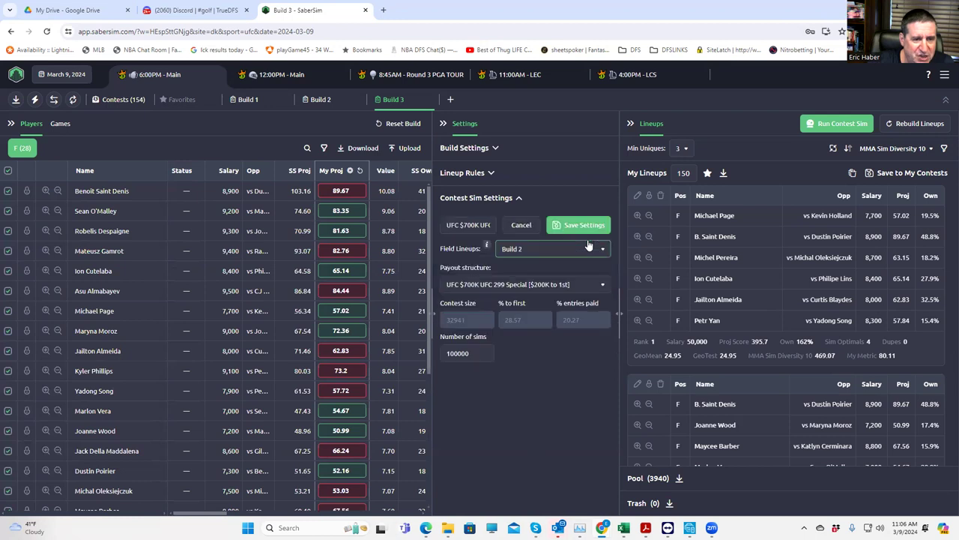
left_click(549, 252)
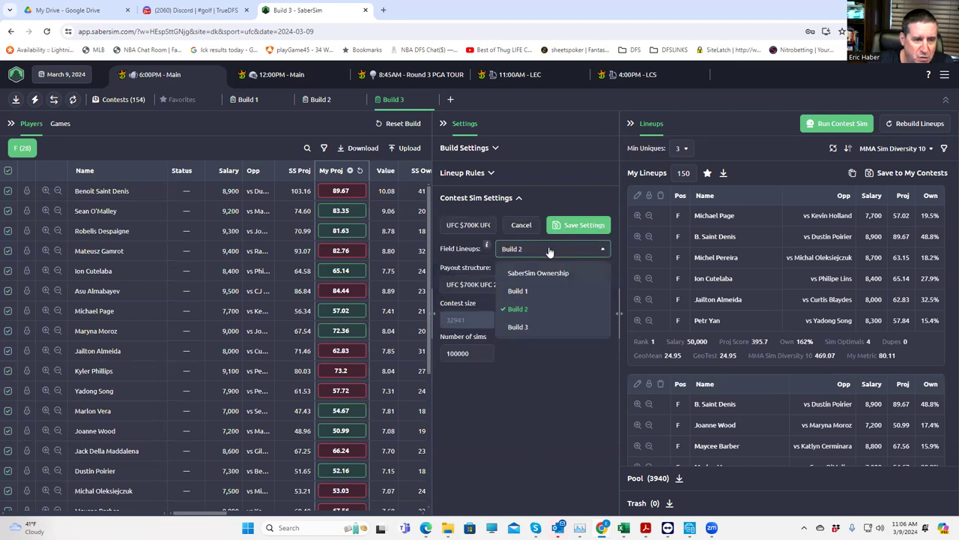
left_click(520, 326)
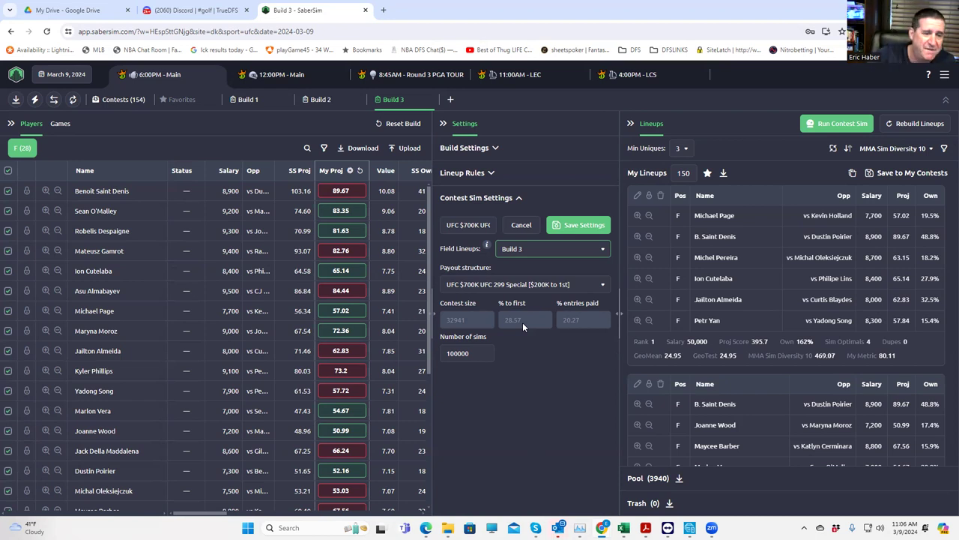
left_click(554, 225)
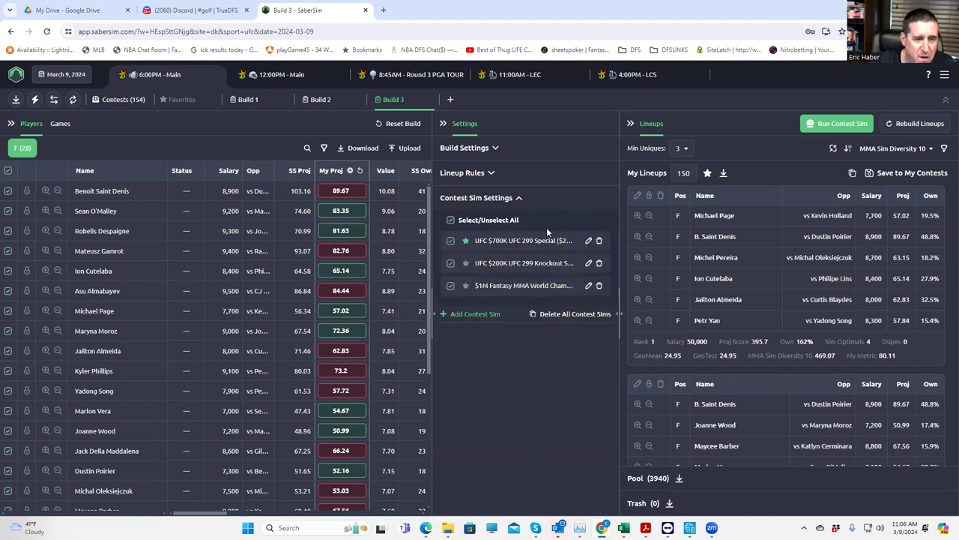
Step: Set Build 3 as field lineups for the UFC $200K and $1M Fantasy MMA sims
left_click(589, 263)
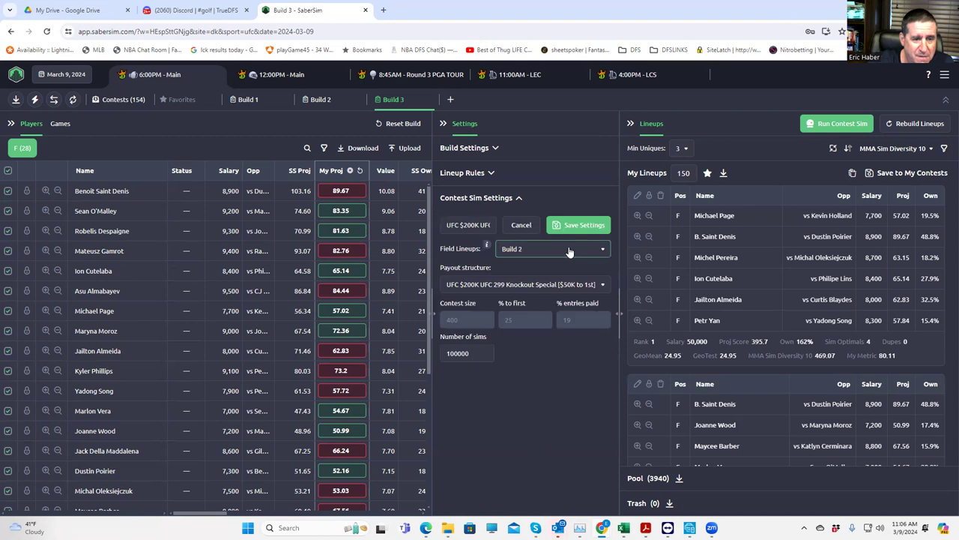
left_click(553, 252)
left_click(520, 327)
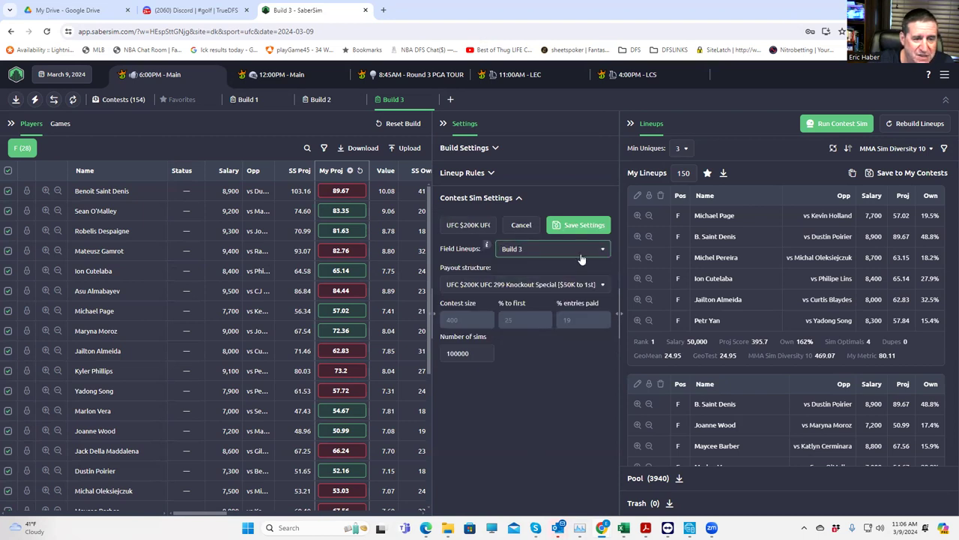
left_click(578, 226)
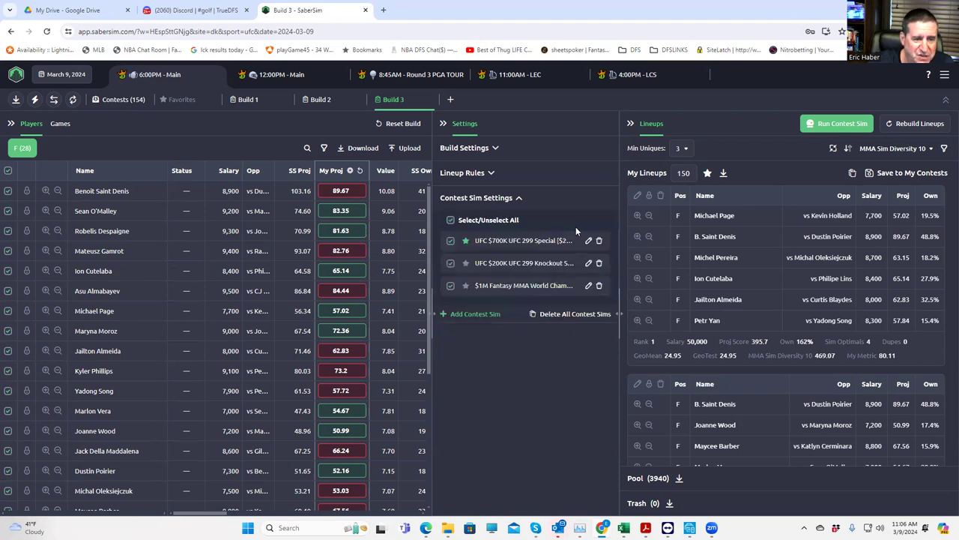
left_click(589, 287)
left_click(551, 254)
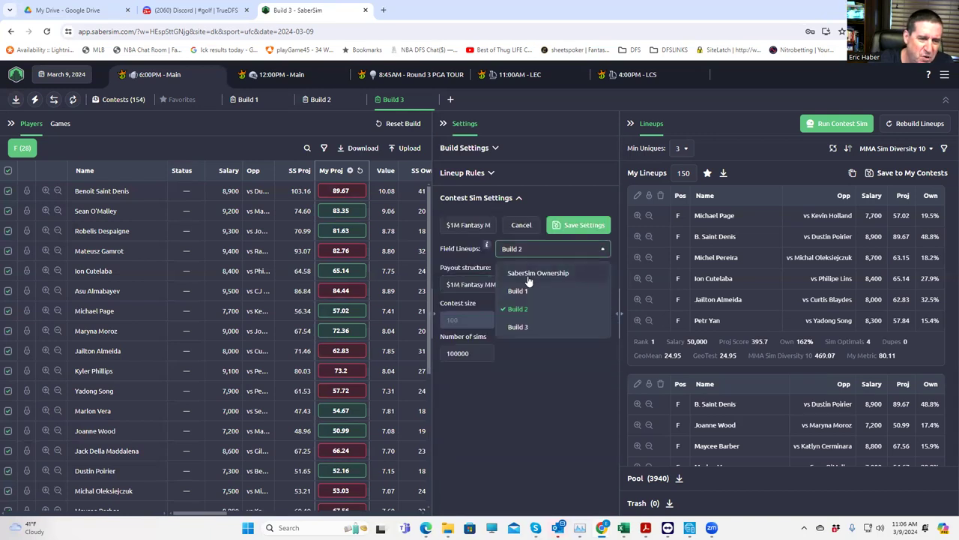
left_click(518, 327)
left_click(579, 235)
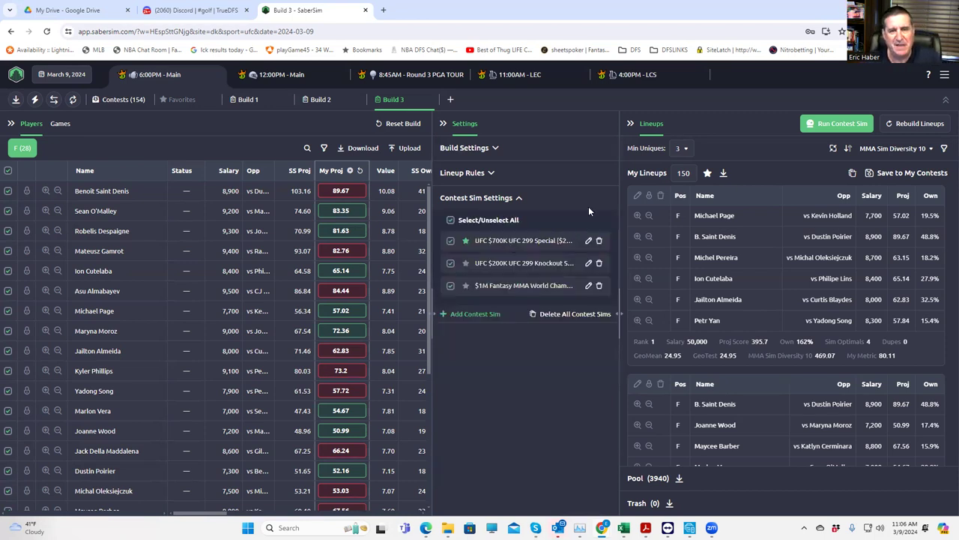
Step: Run the contest sims and rank Build 3 lineups by a UFC $700K UFC 299 Special sim metric
left_click(825, 126)
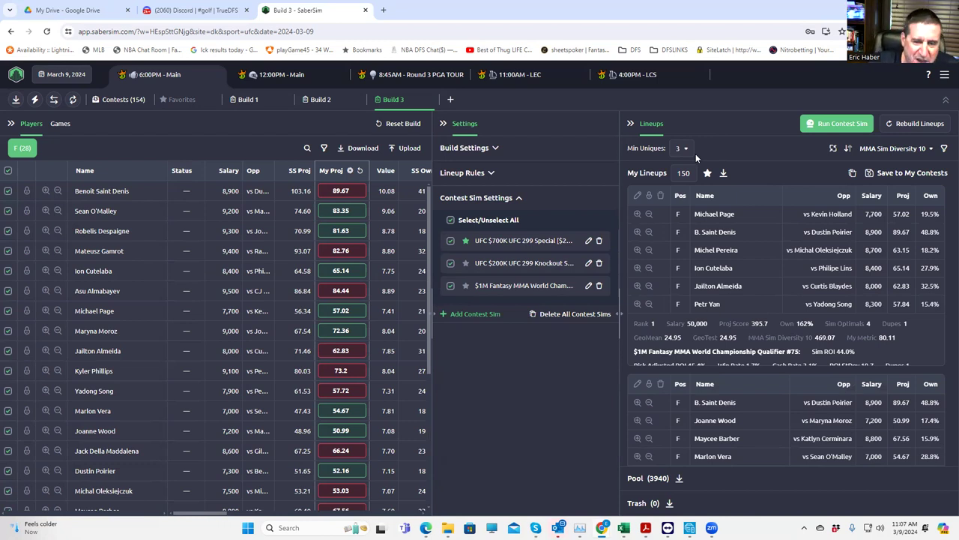
left_click(896, 148)
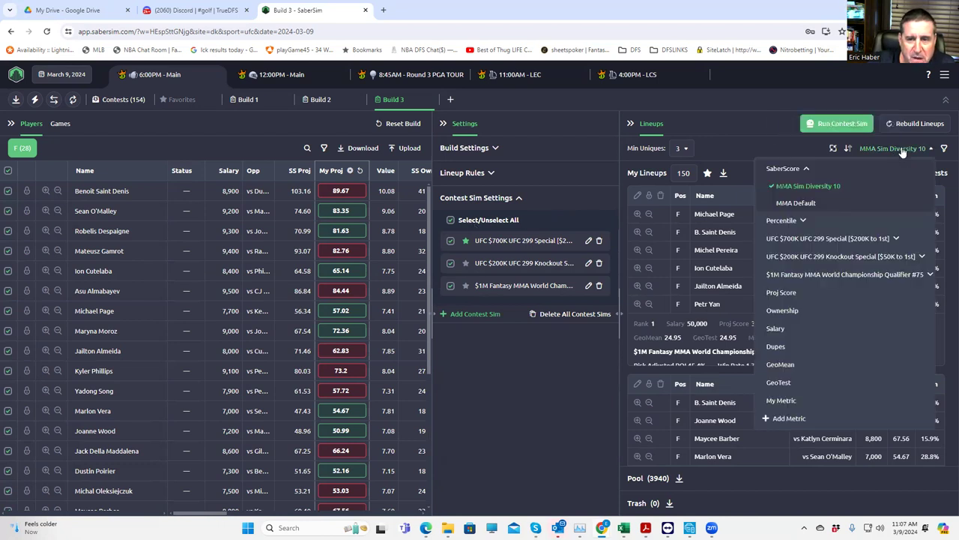
left_click(863, 242)
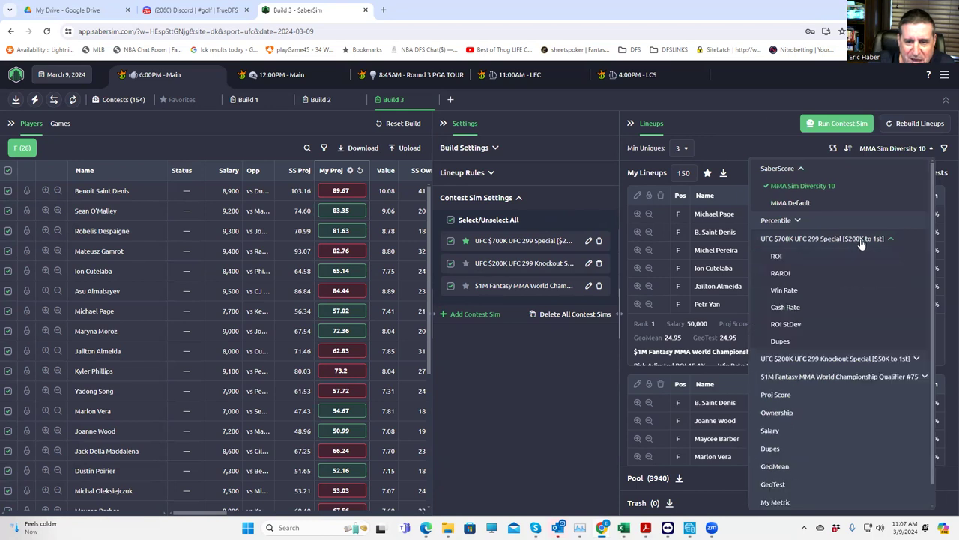
left_click(778, 276)
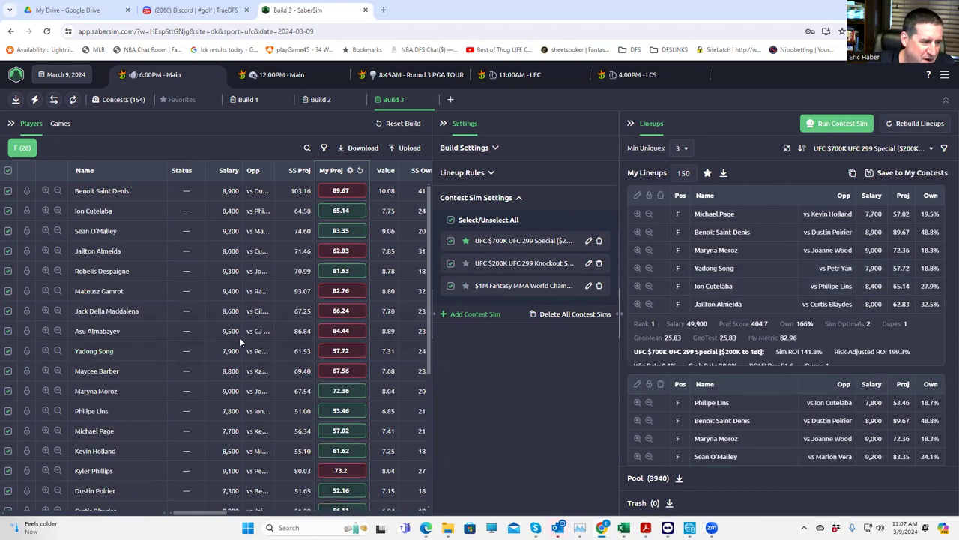
left_click_drag(217, 514, 167, 514)
Step: Set Min Uniques to 1 and check exposures, then switch to 2 and finally back to 3
left_click(683, 149)
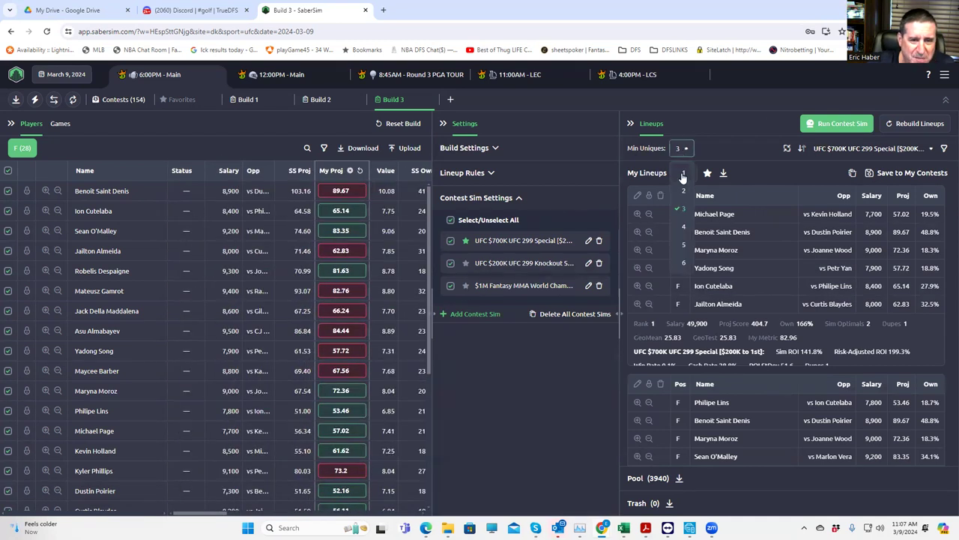
left_click(681, 172)
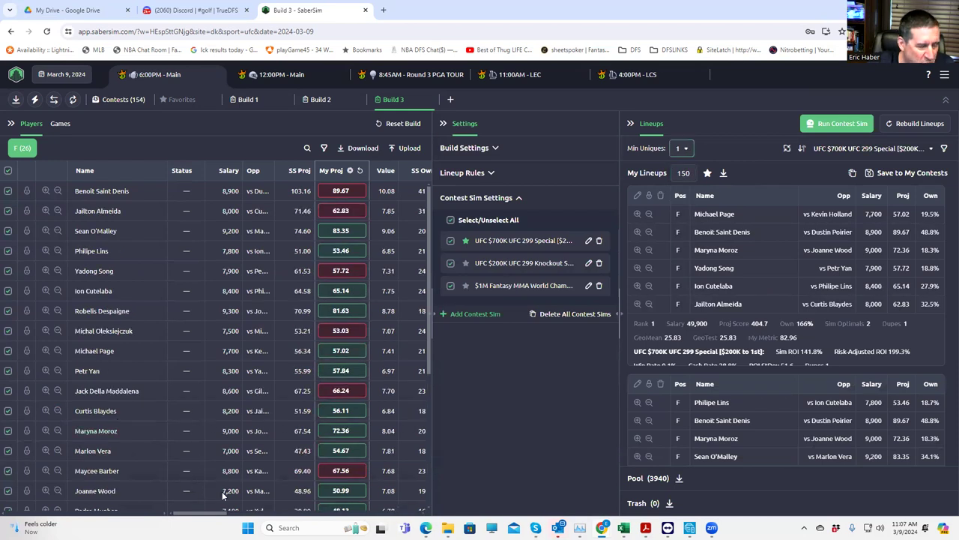
left_click_drag(213, 516, 290, 509)
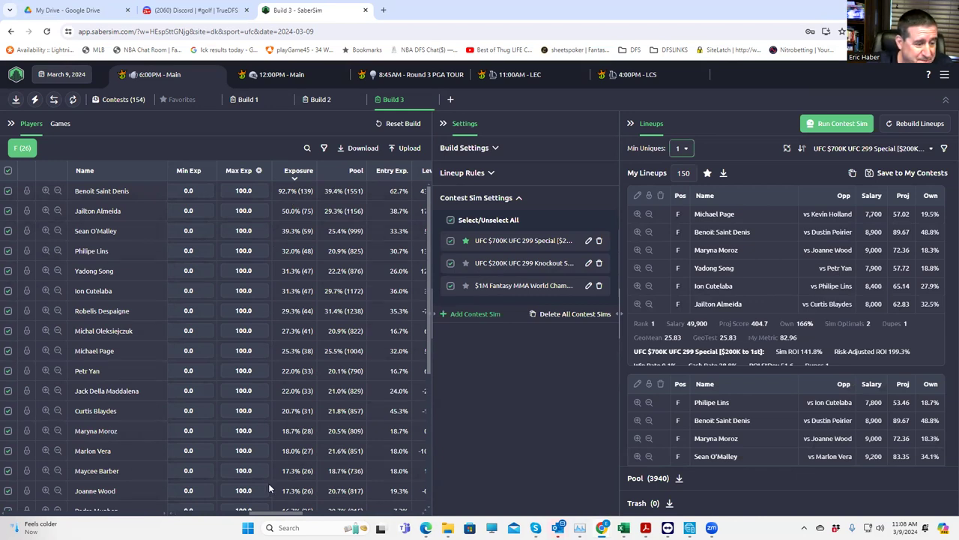
left_click_drag(289, 517, 264, 519)
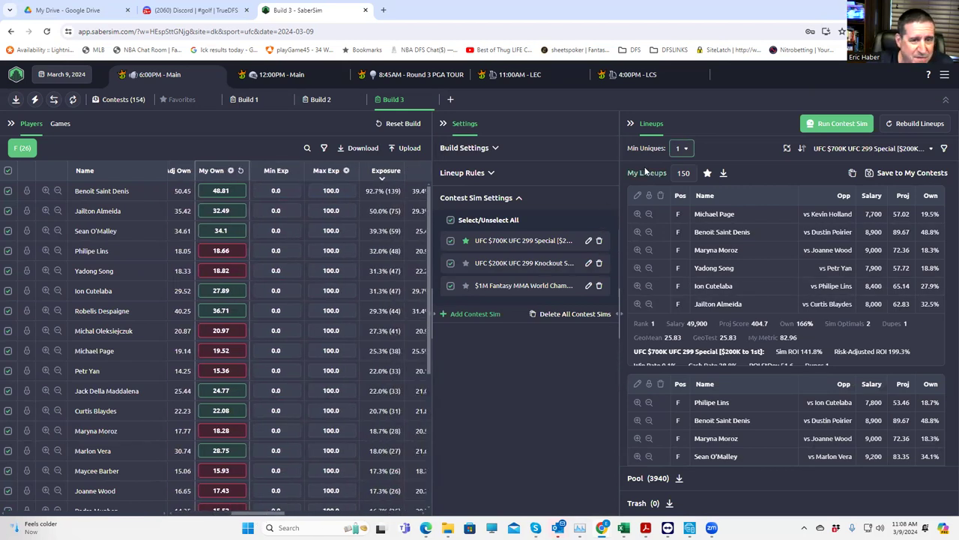
left_click(682, 150)
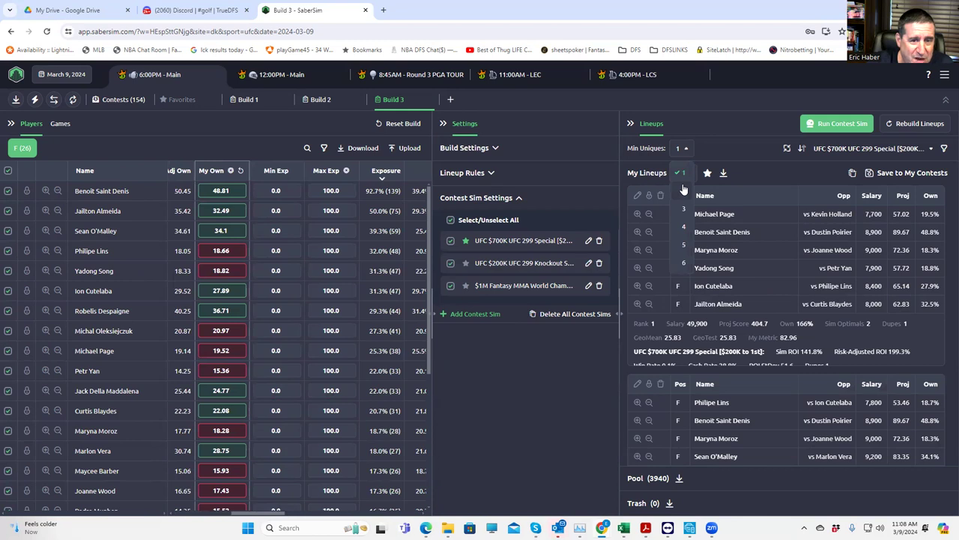
left_click(682, 191)
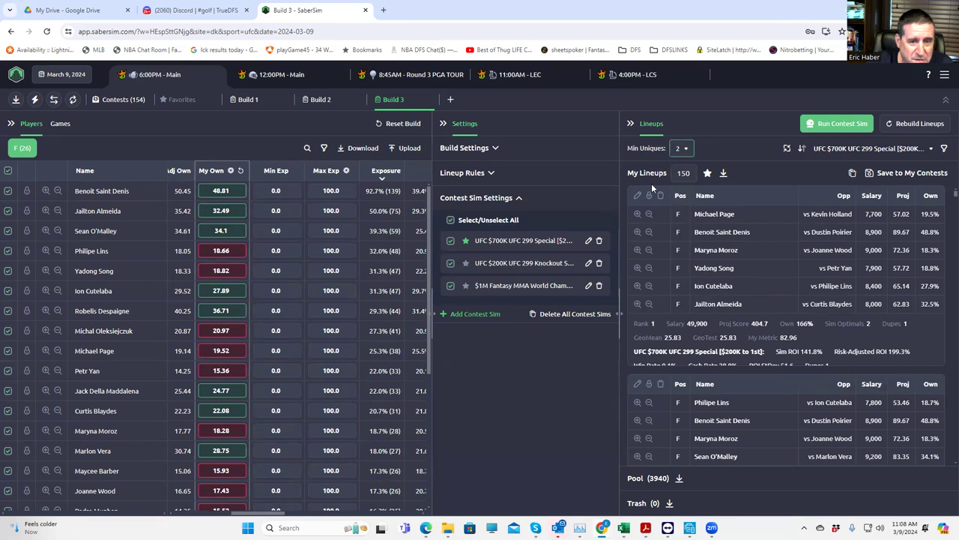
left_click(683, 150)
left_click(682, 207)
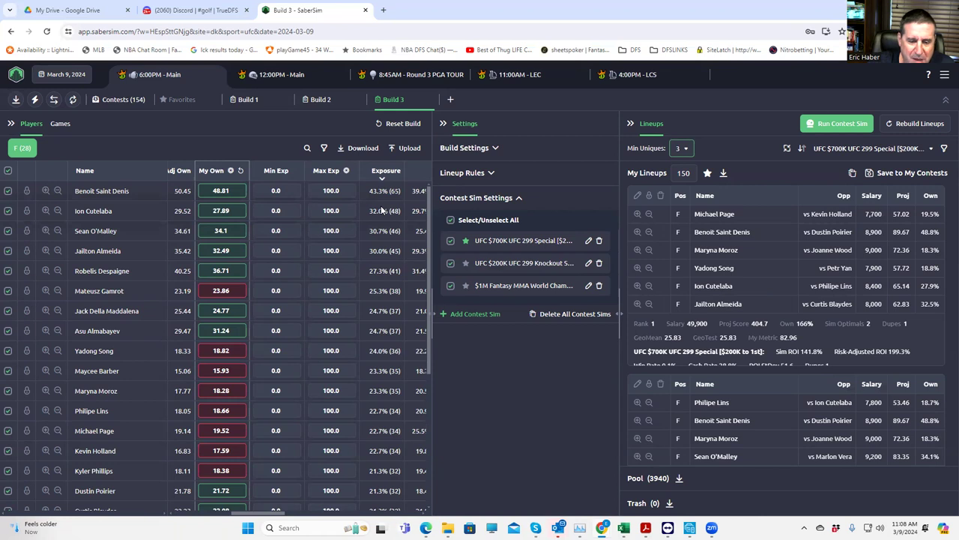
Step: Switch windows, then edit the UFC $700K contest sim to view its 32941 contest size
mouse_move(601, 527)
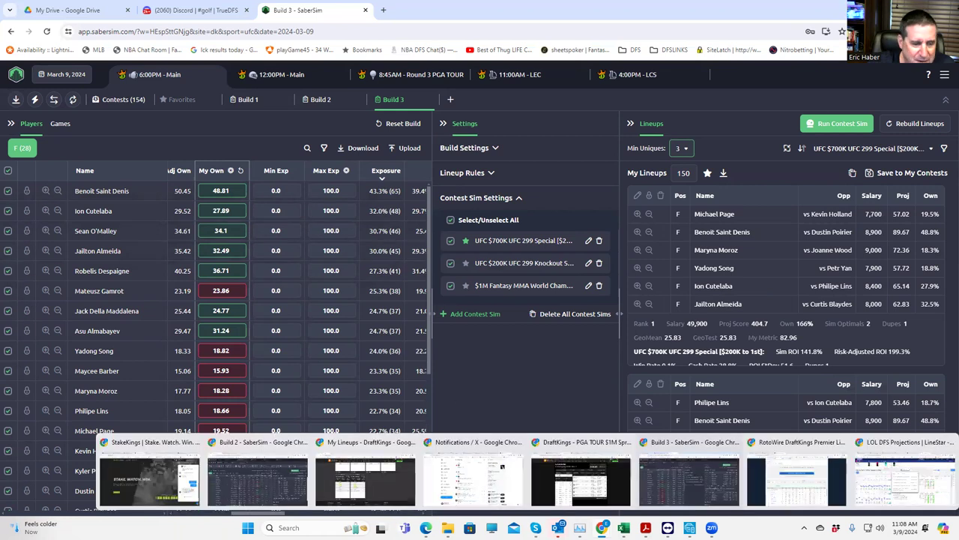
left_click(888, 483)
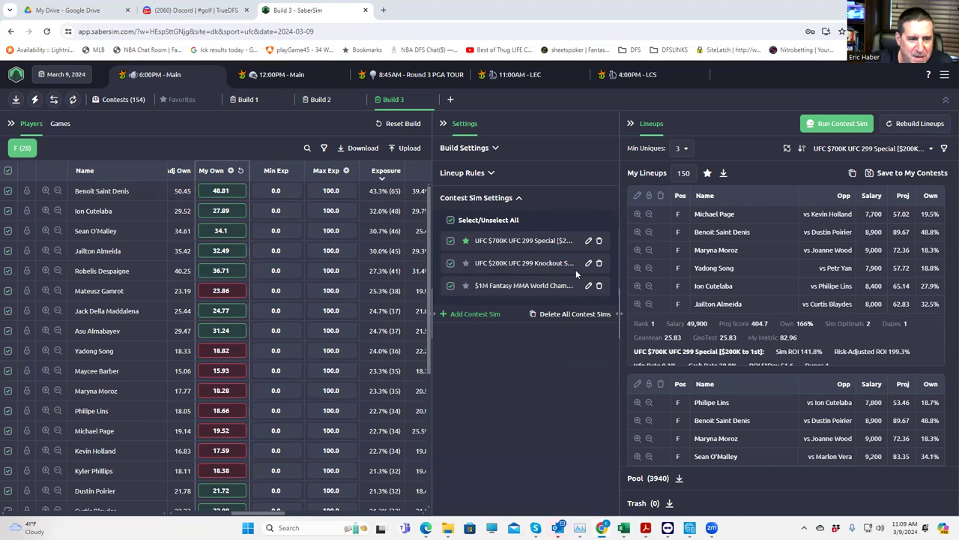
left_click(589, 240)
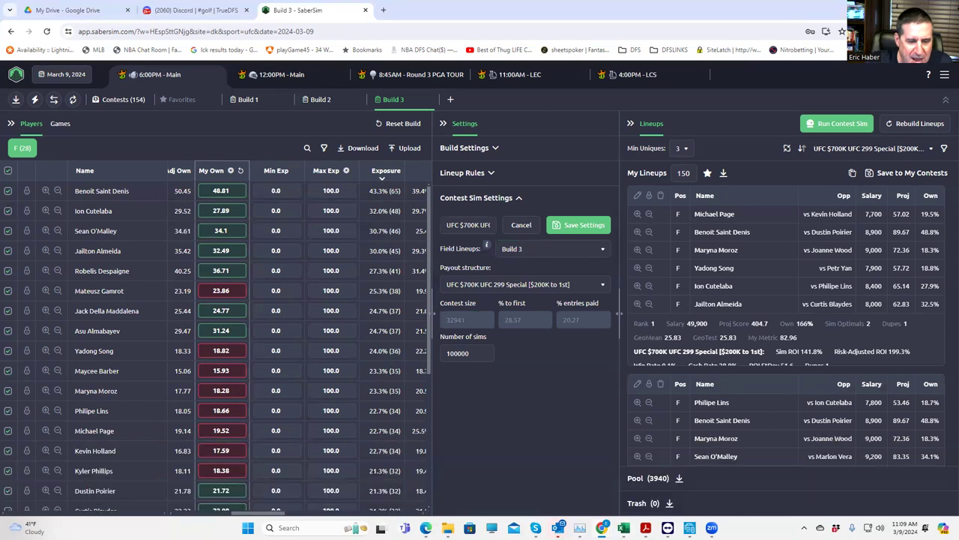
Step: In the GeoMean workbook, enter 32941 as the Number of Entries in D2
mouse_move(623, 528)
left_click(884, 488)
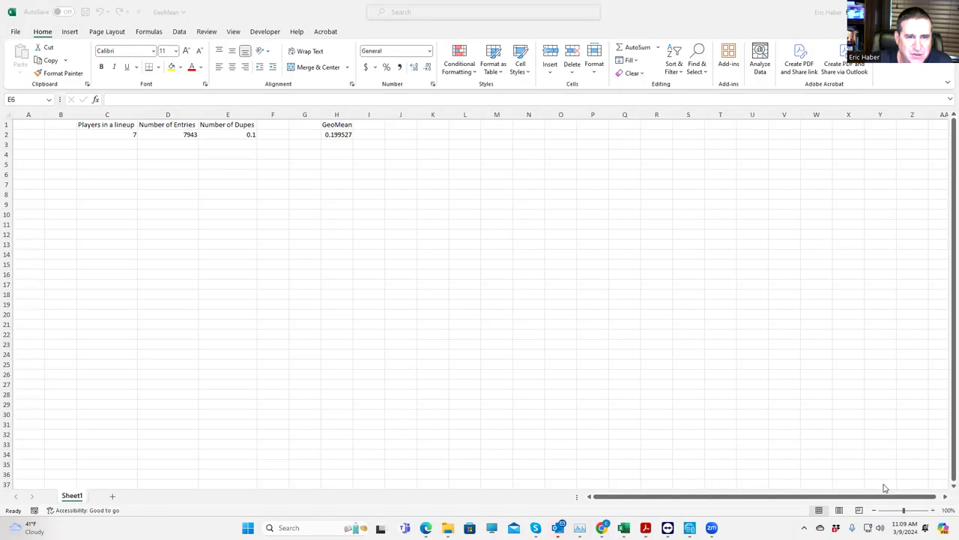
left_click(122, 133)
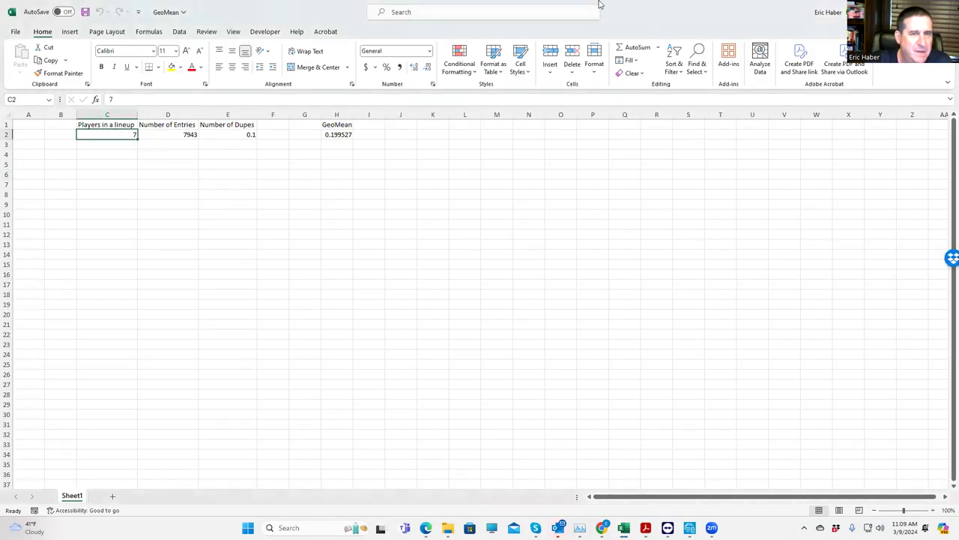
double_click(642, 13)
left_click(341, 181)
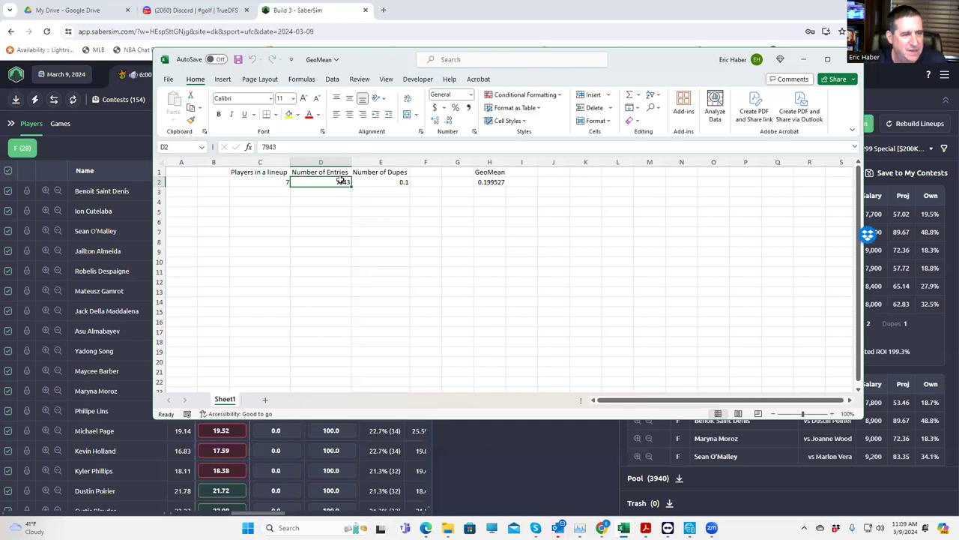
type("32")
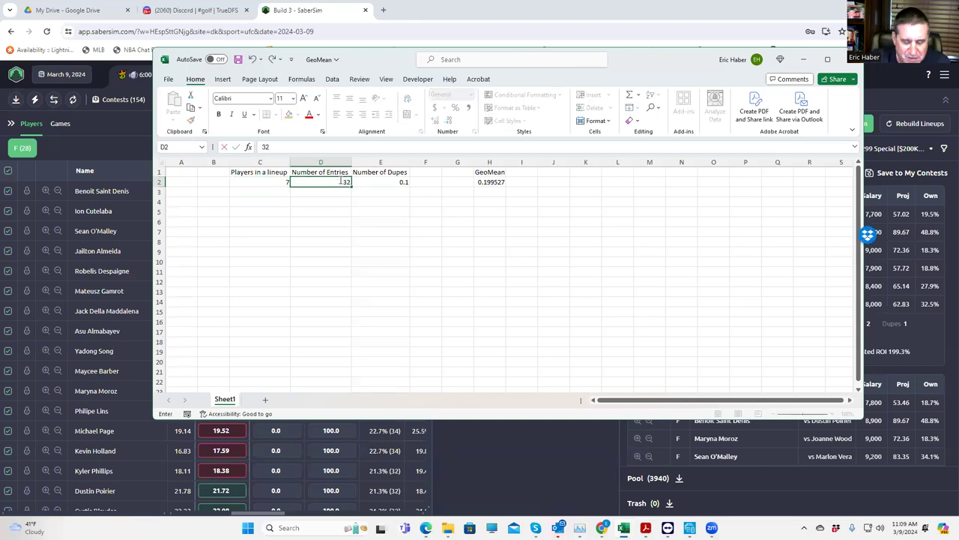
type("941")
left_click(386, 242)
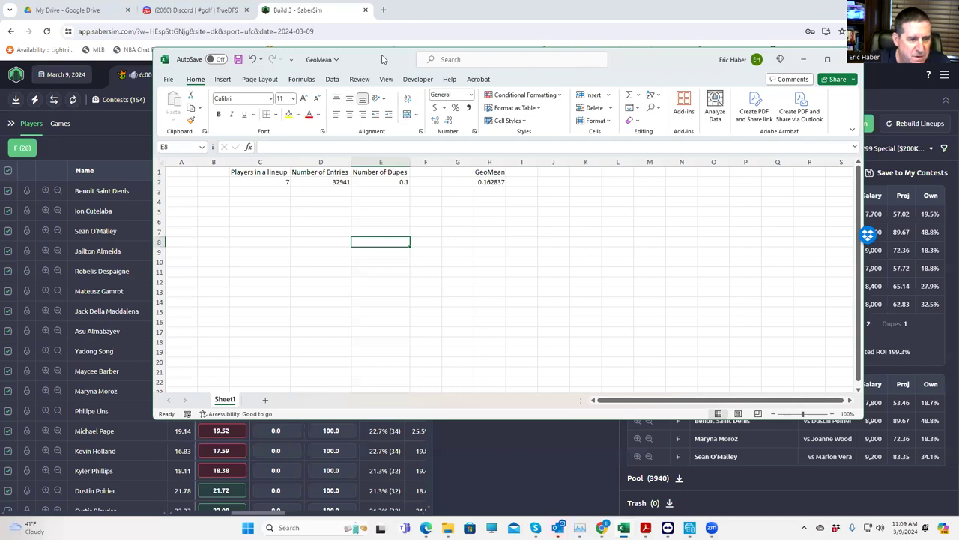
Step: Set 6 players per lineup in C2 and 1 dupe in E2, check the H2 GeoMean, and minimize Excel
left_click_drag(383, 59, 394, 114)
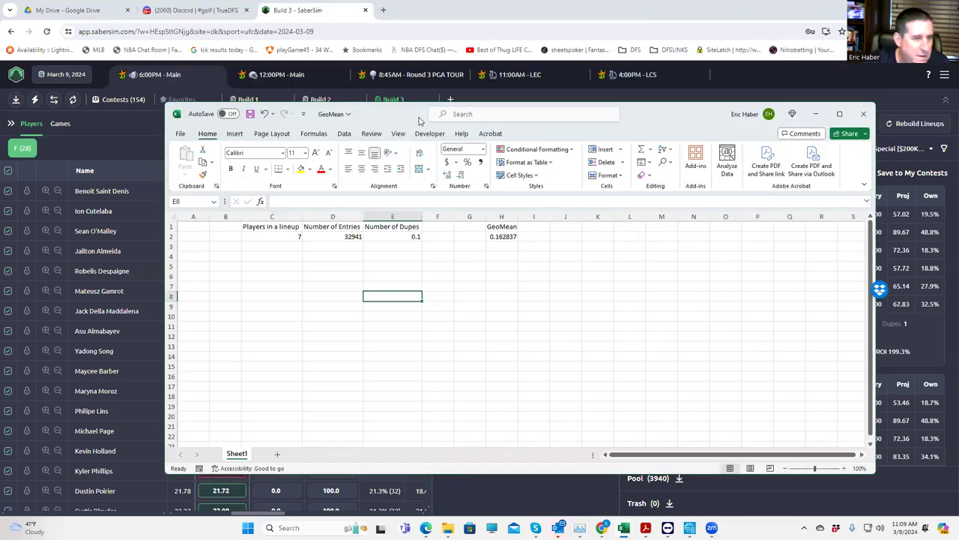
left_click(271, 236)
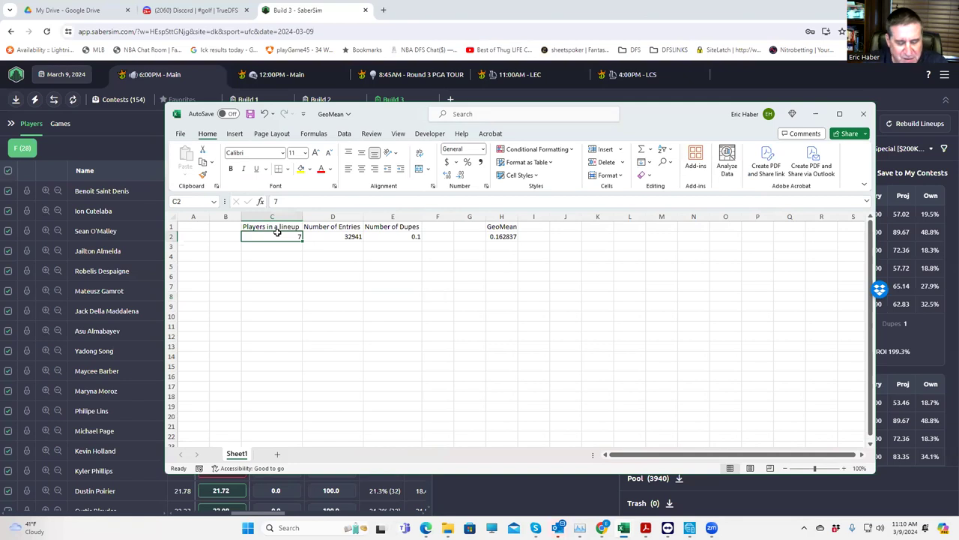
type("6")
left_click(310, 263)
left_click(397, 236)
left_click(405, 257)
left_click(406, 236)
type("1")
left_click(418, 263)
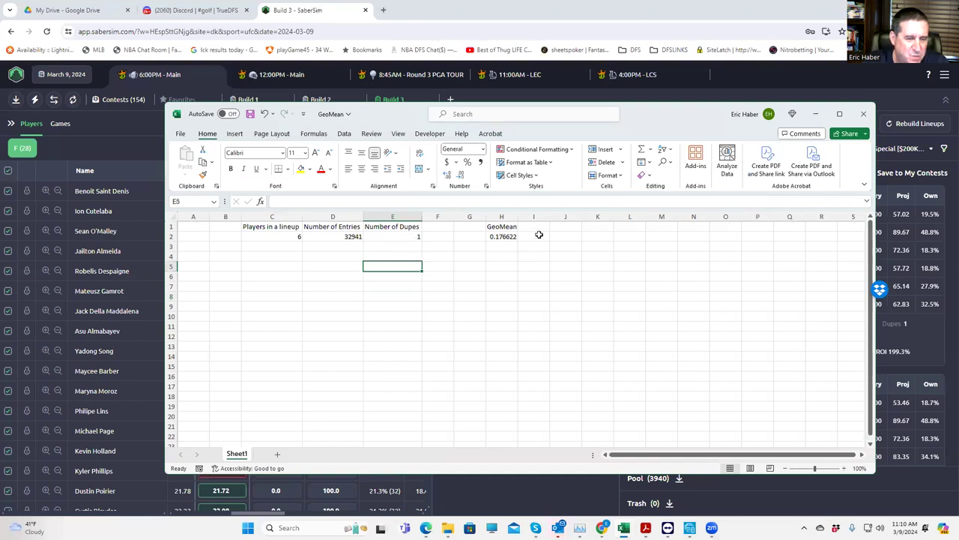
left_click(501, 237)
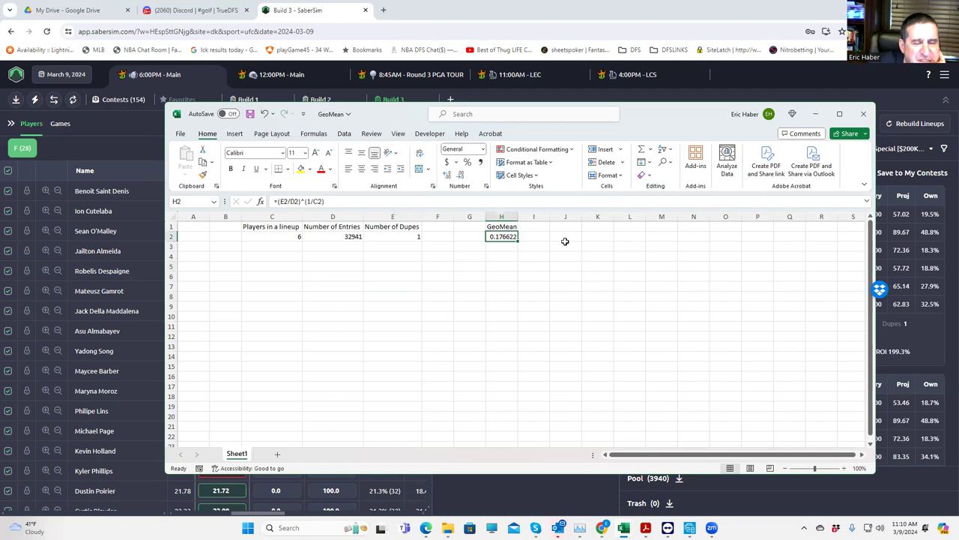
left_click(815, 114)
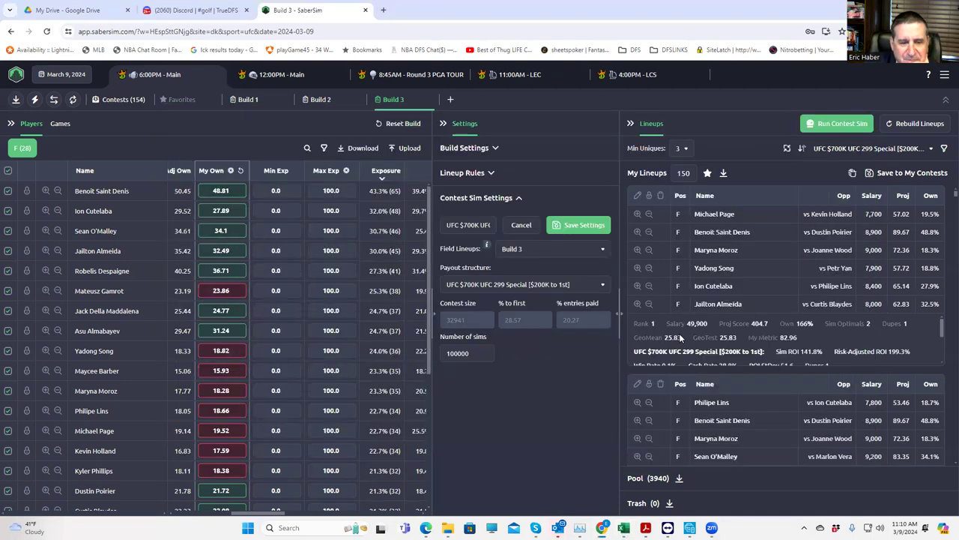
Step: Drop Min Uniques to 1
scroll(728, 379, "down", 7)
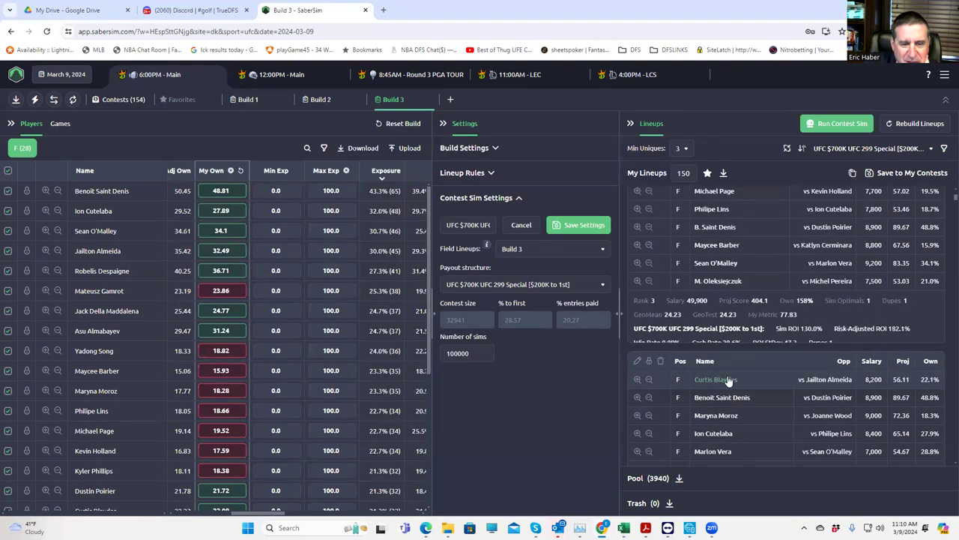
scroll(728, 379, "up", 7)
left_click(682, 147)
left_click(683, 169)
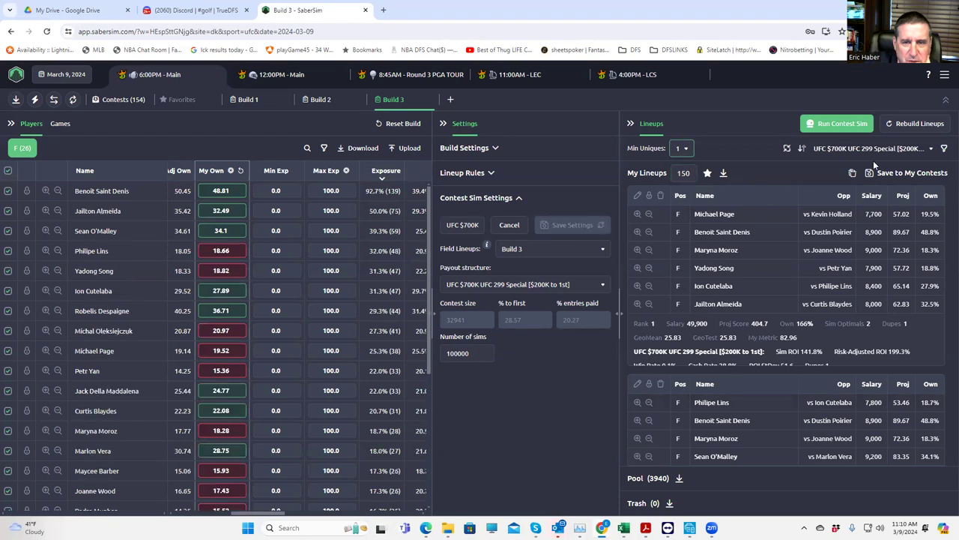
Step: Add and save a lineup pool filter of GeoMean less than 17
left_click(944, 149)
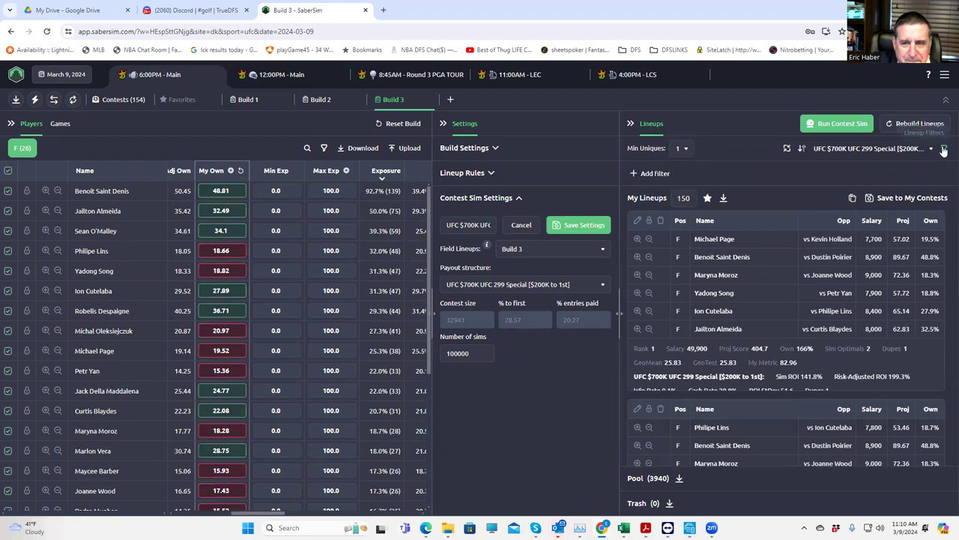
left_click(636, 175)
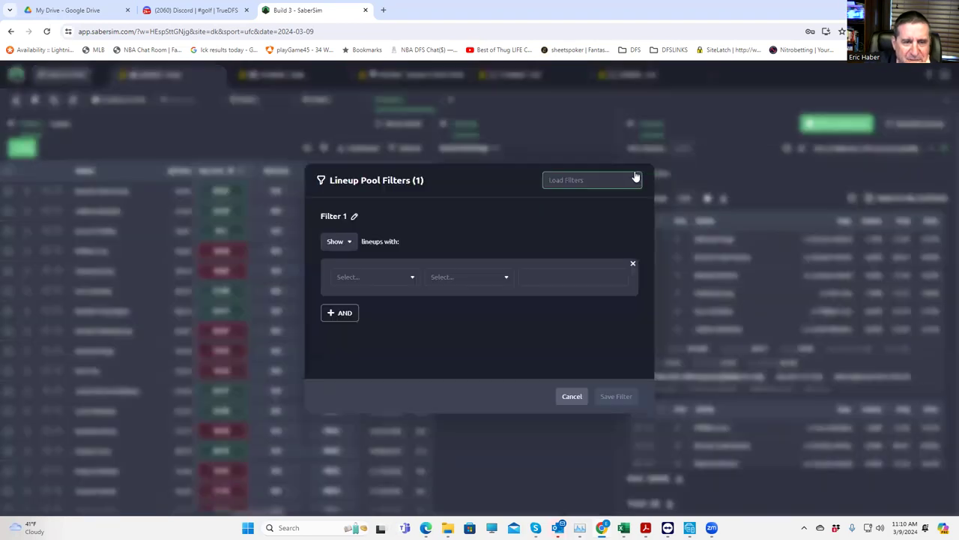
left_click(386, 277)
left_click(357, 463)
left_click(449, 279)
left_click(454, 318)
left_click(553, 278)
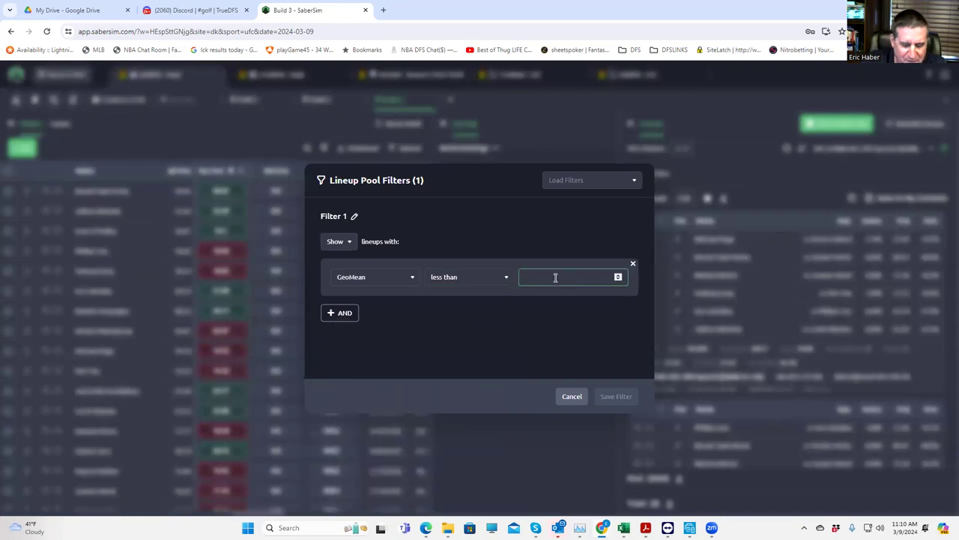
type("17")
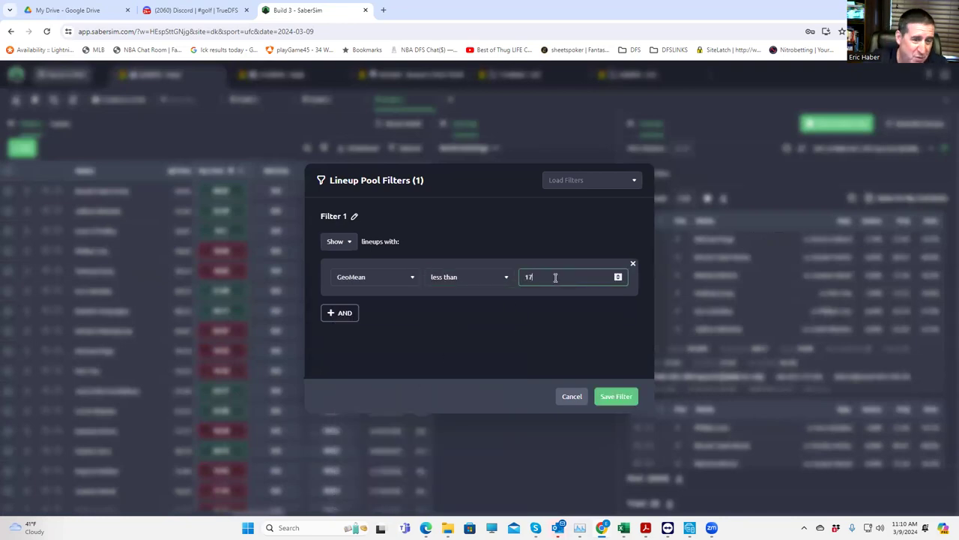
left_click(609, 395)
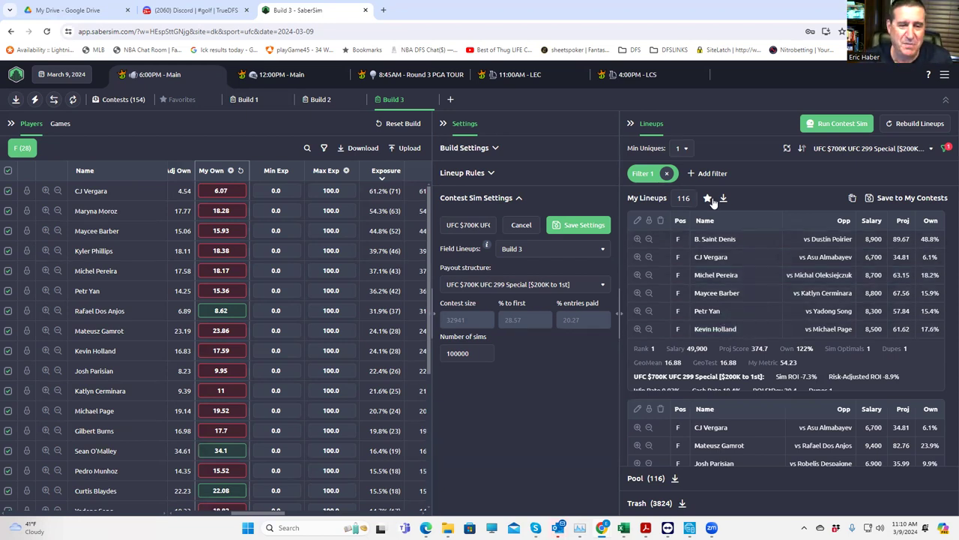
Step: Clear the GeoMean filter from SaberSim's Build 3 lineups
left_click(666, 174)
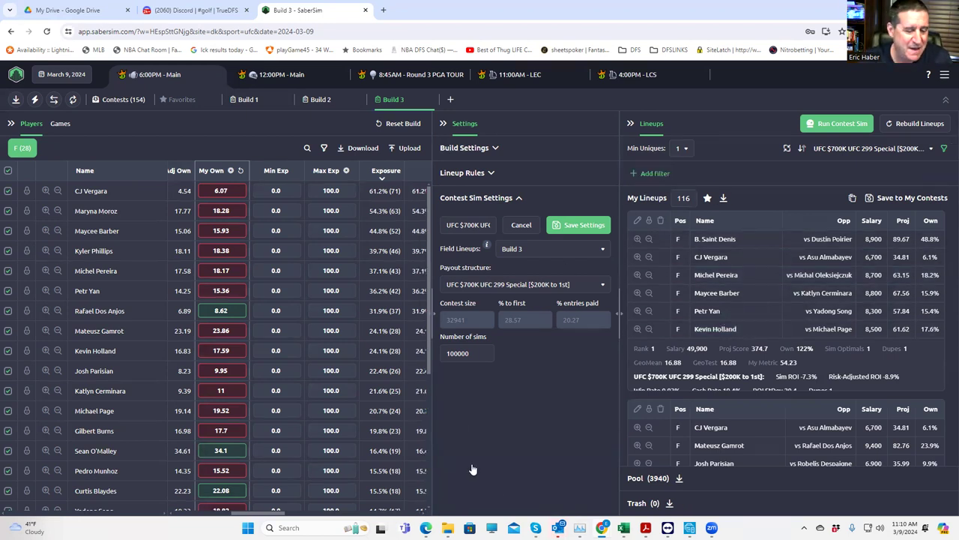
mouse_move(624, 528)
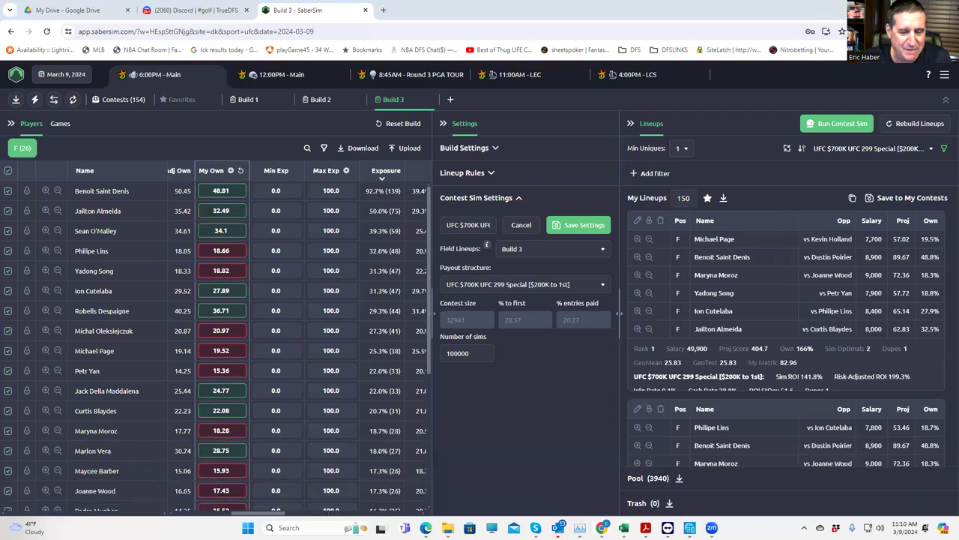
left_click(893, 486)
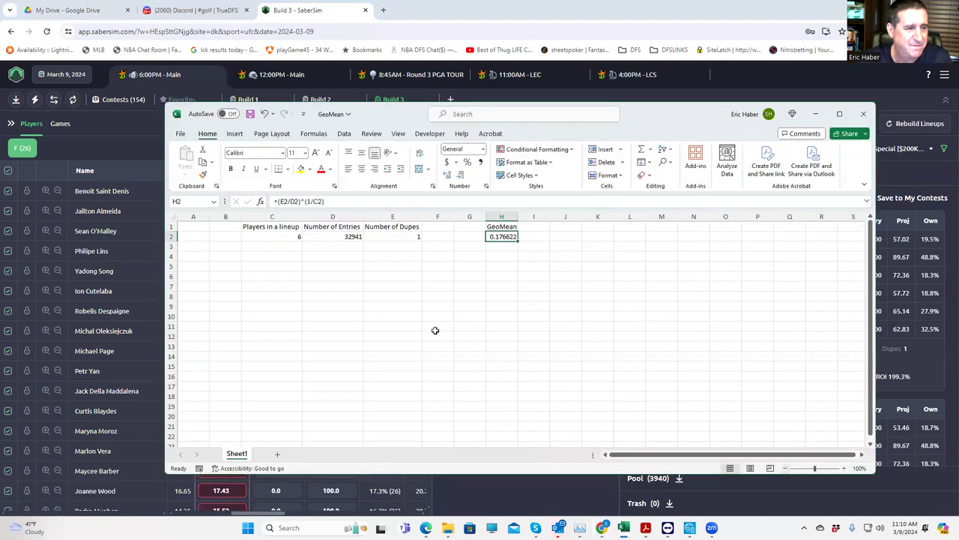
Step: Set Number of Dupes in E2 to 5 so GeoMean becomes 0.230961, then minimize Excel
left_click(395, 229)
left_click(398, 236)
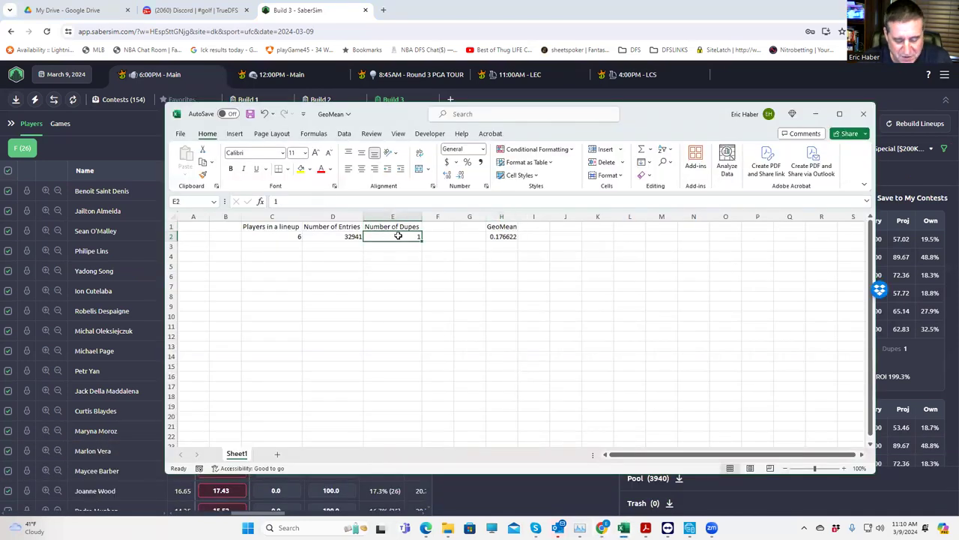
type("5")
left_click(409, 274)
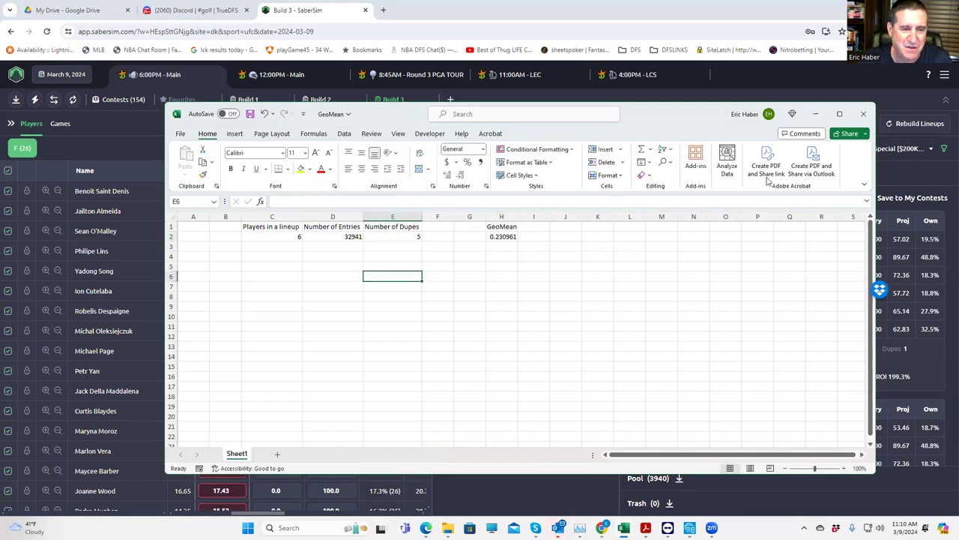
left_click(816, 113)
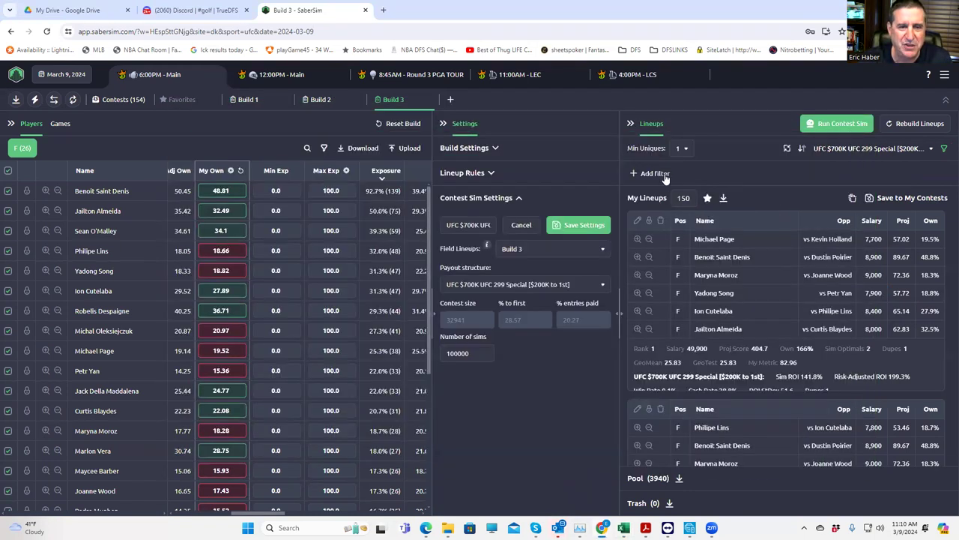
Step: Add and save a lineup filter keeping only lineups with GeoMean less than 23
left_click(654, 174)
left_click(366, 284)
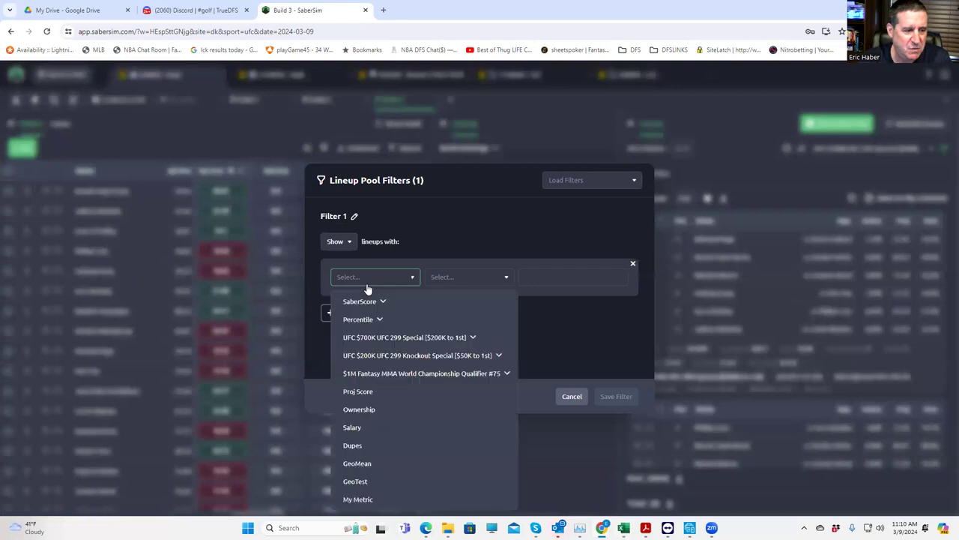
left_click(358, 463)
left_click(458, 285)
left_click(454, 320)
left_click(555, 277)
type("23")
left_click(603, 396)
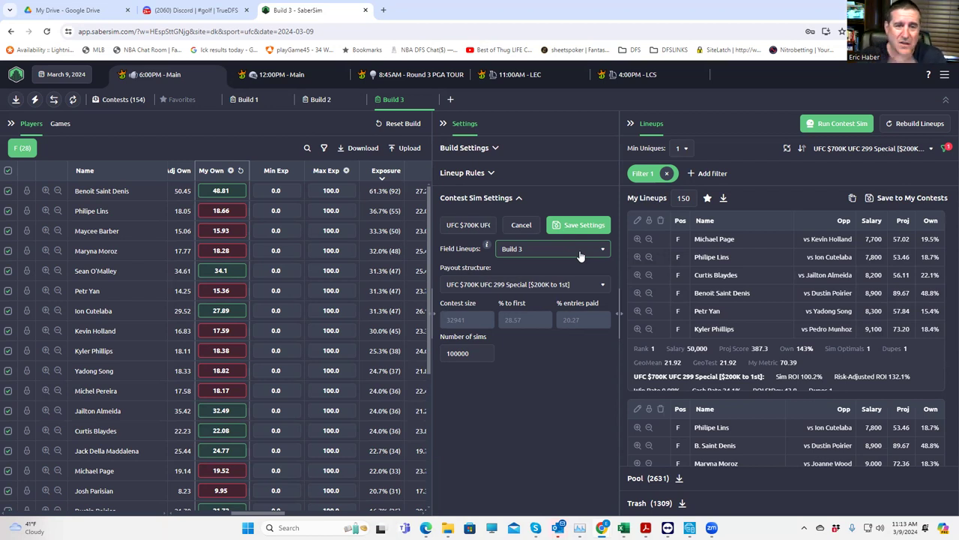
Step: Reduce My Lineups in Build 3 from 150 to 40
left_click(653, 200)
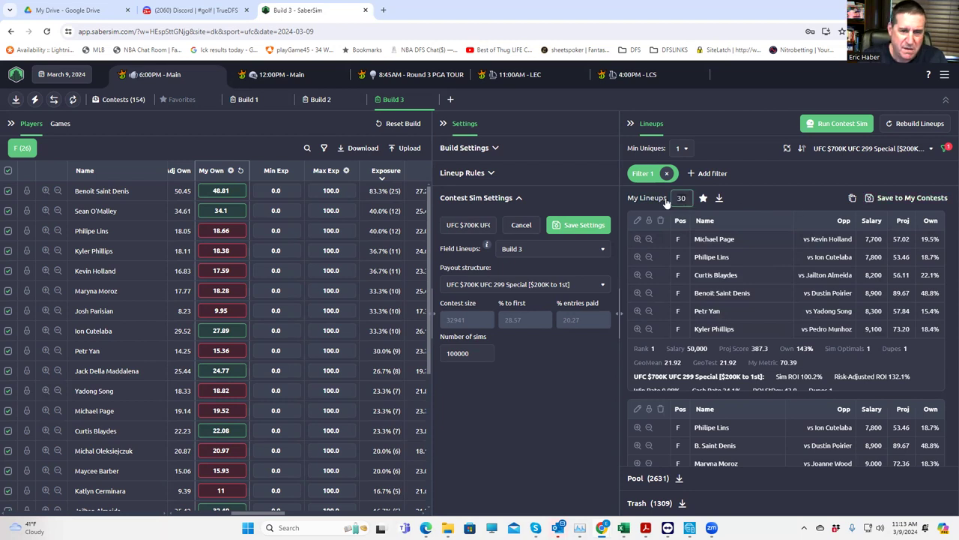
type("40")
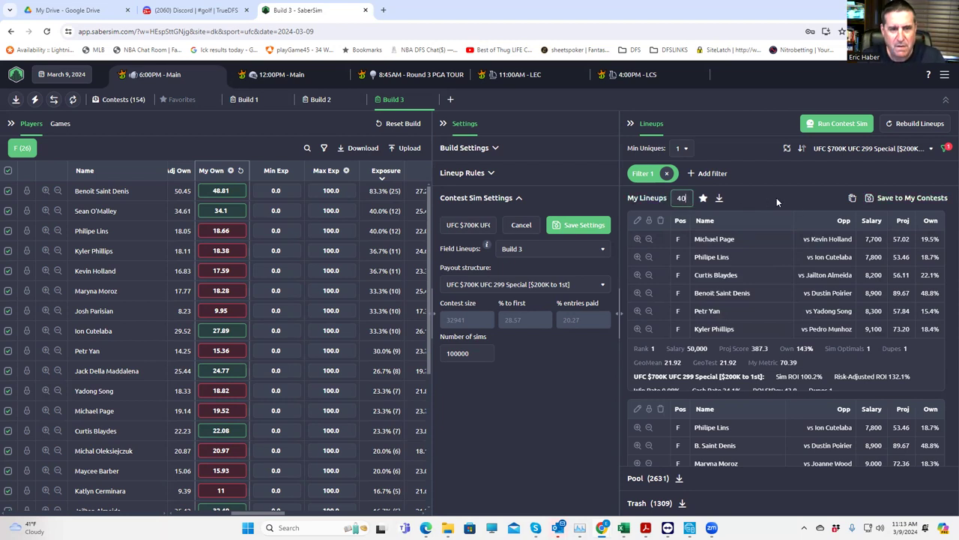
left_click(777, 198)
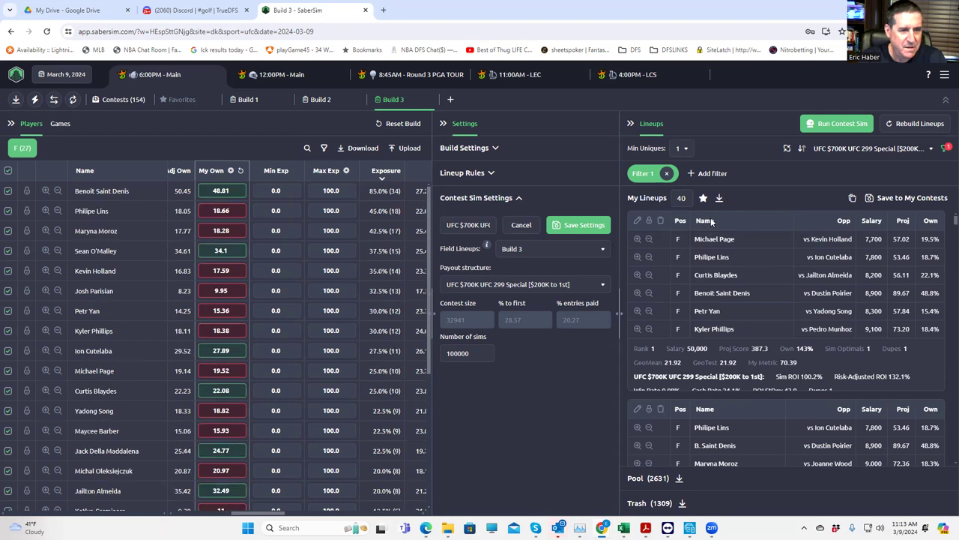
Step: Set Min Uniques to 3 unique fighters between lineups
left_click(686, 149)
left_click(683, 190)
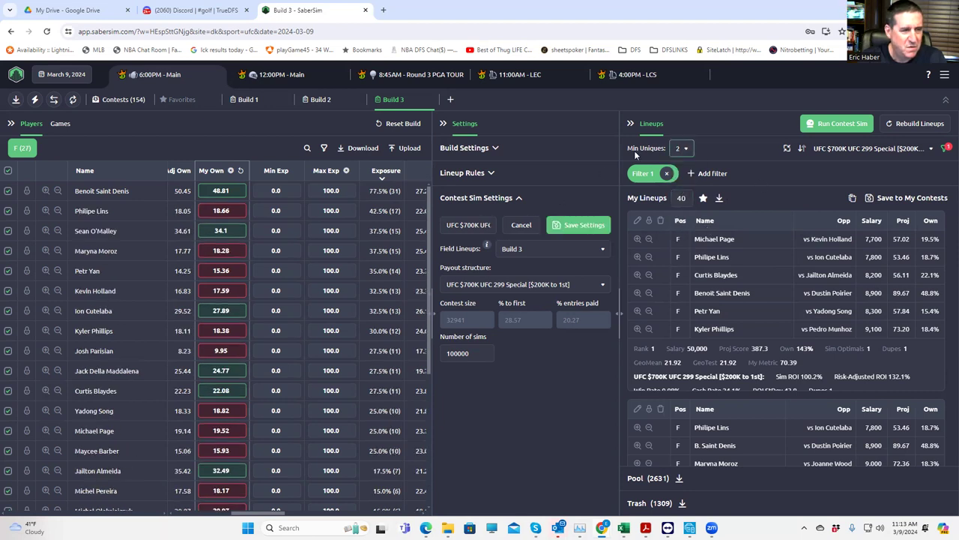
left_click(681, 148)
left_click(683, 212)
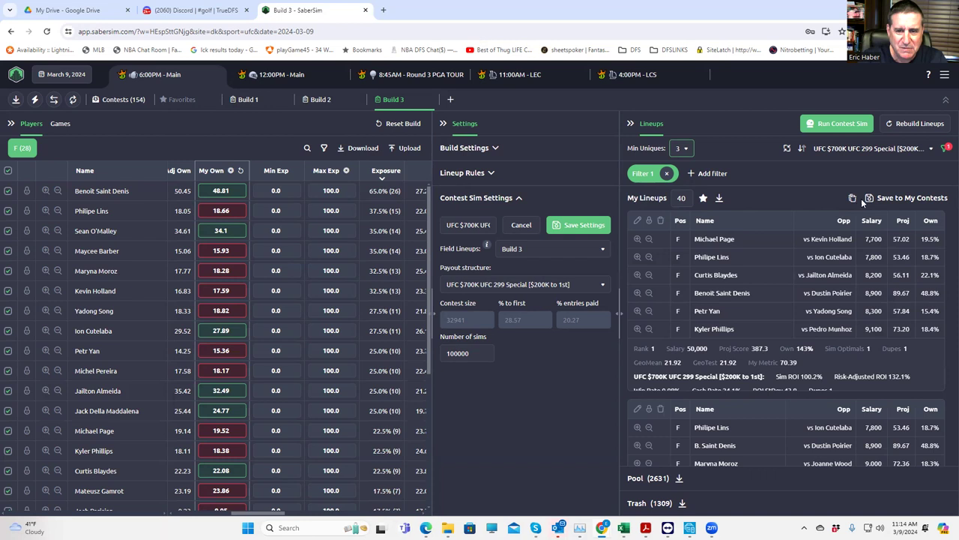
Step: Download the 40 filtered lineups and save them as CSV '40geomean' in the TrueDFS MMA folder
left_click(719, 200)
left_click(781, 65)
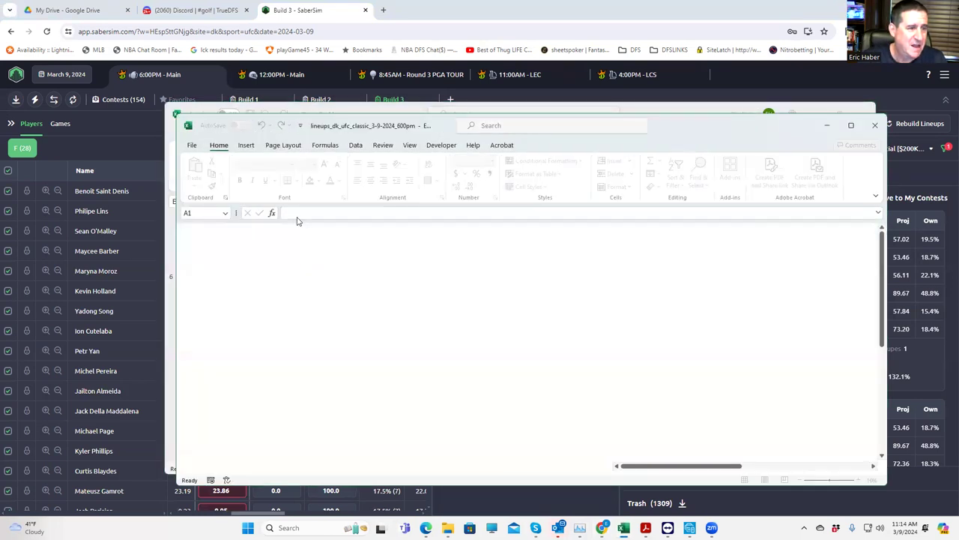
left_click(192, 147)
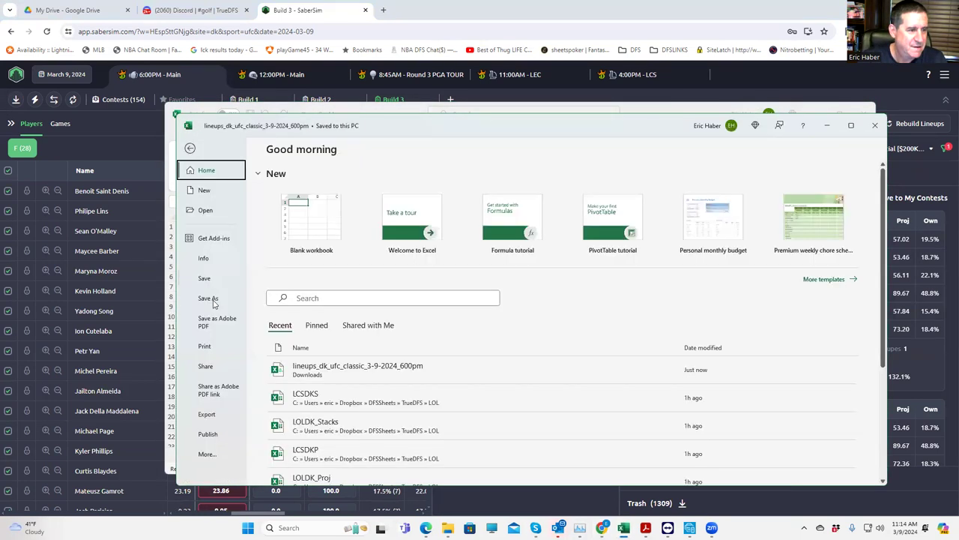
left_click(209, 299)
left_click(306, 180)
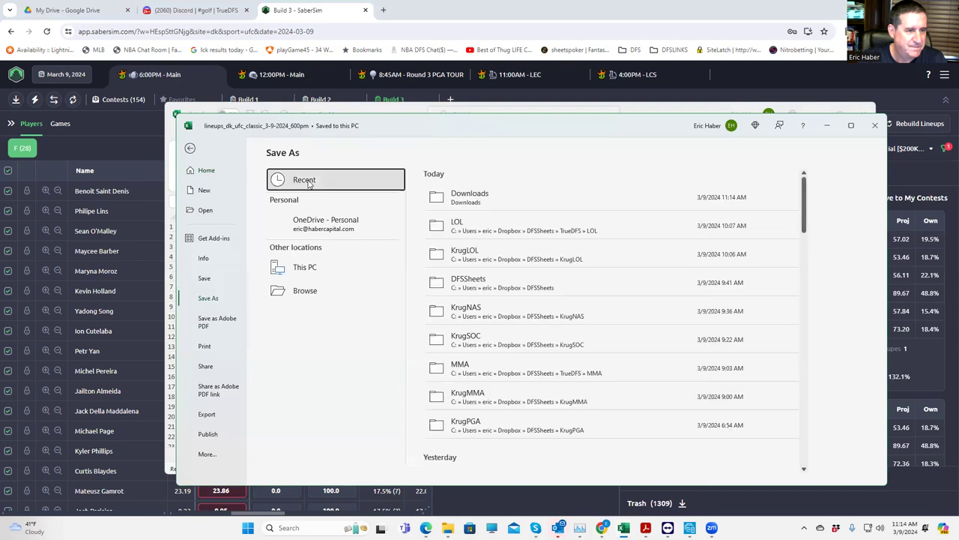
left_click(309, 183)
scroll(679, 336, "down", 1)
left_click(679, 337)
left_click(521, 190)
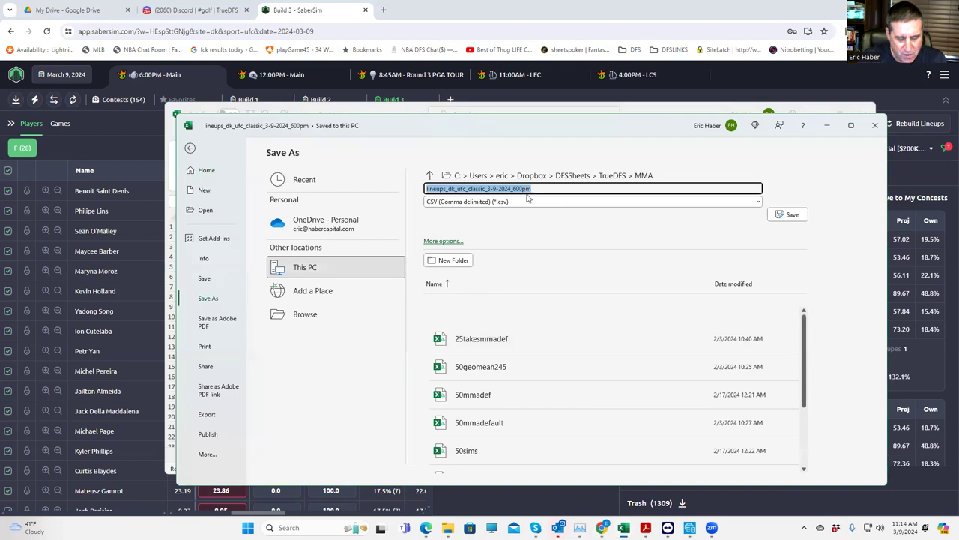
type("40geomeans")
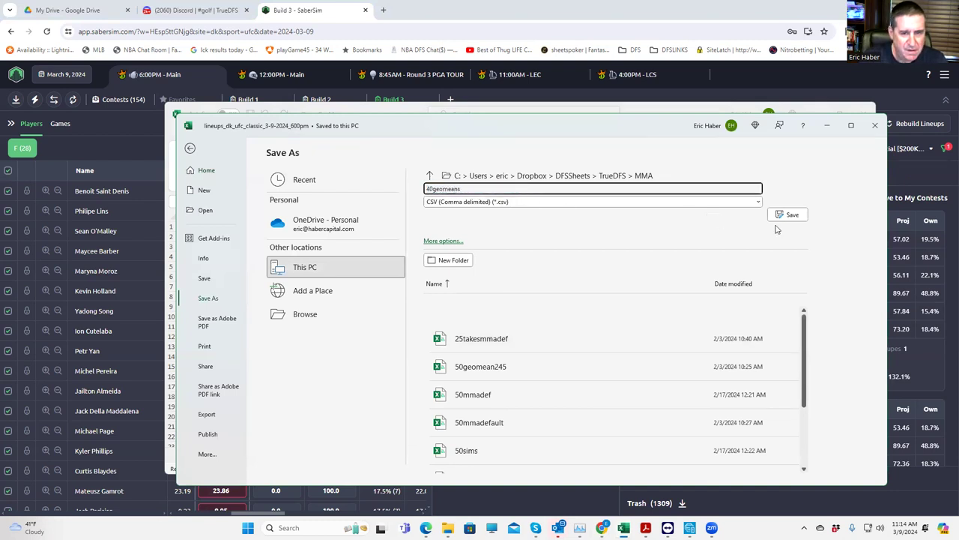
left_click(781, 216)
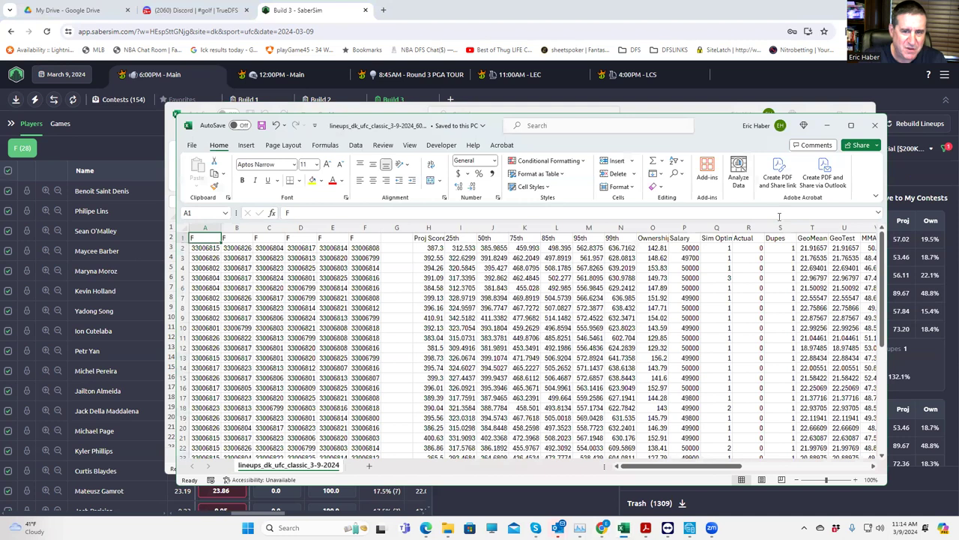
left_click(818, 127)
Step: Remove the GeoMean filter and download the 40 unfiltered lineups as a fresh CSV
left_click(815, 114)
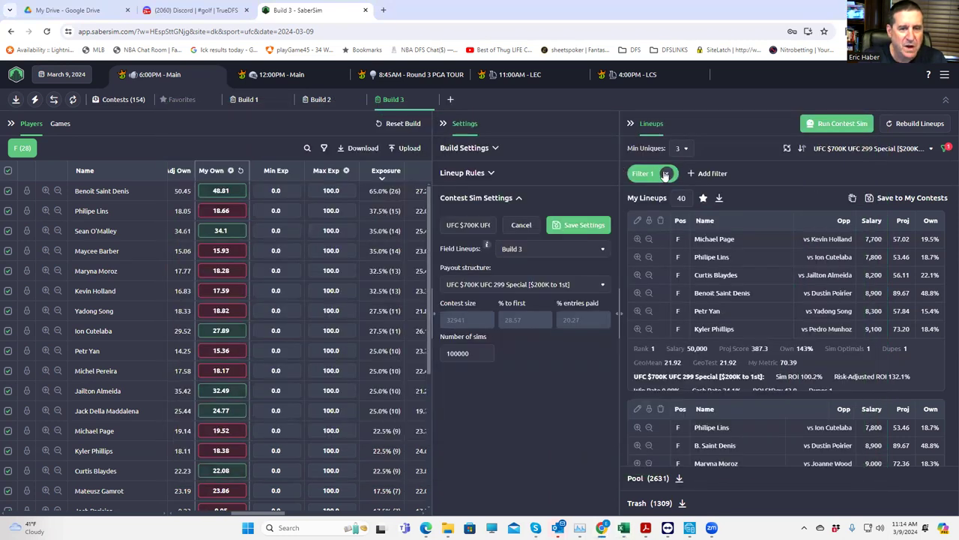
left_click(667, 174)
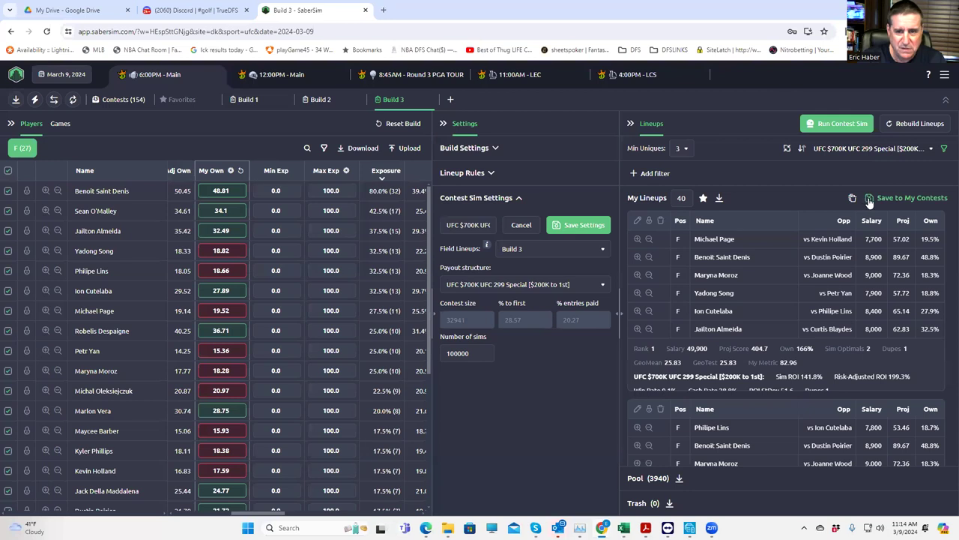
left_click(720, 202)
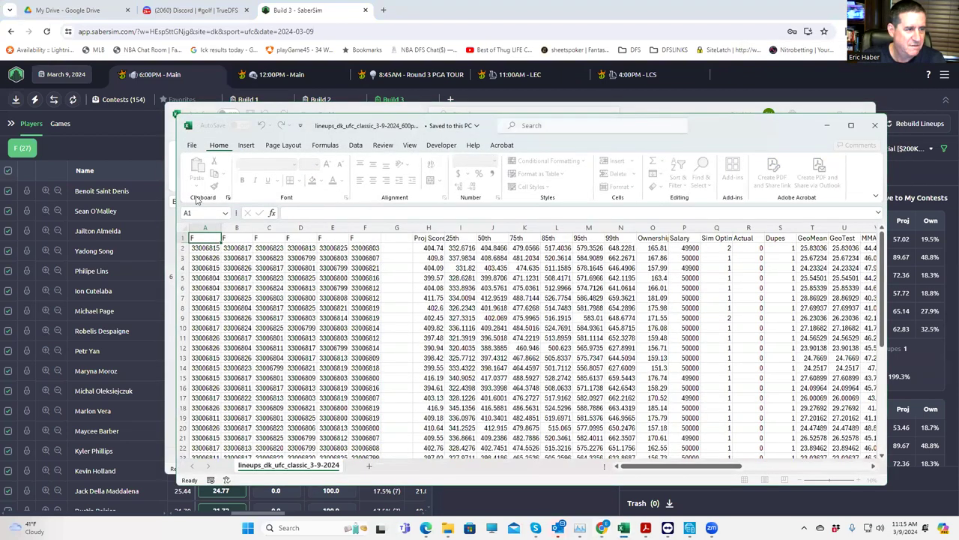
Step: Save the unfiltered lineups CSV as '40 sims' in the MMA folder, then minimize Excel
key("ctrl+shift+s")
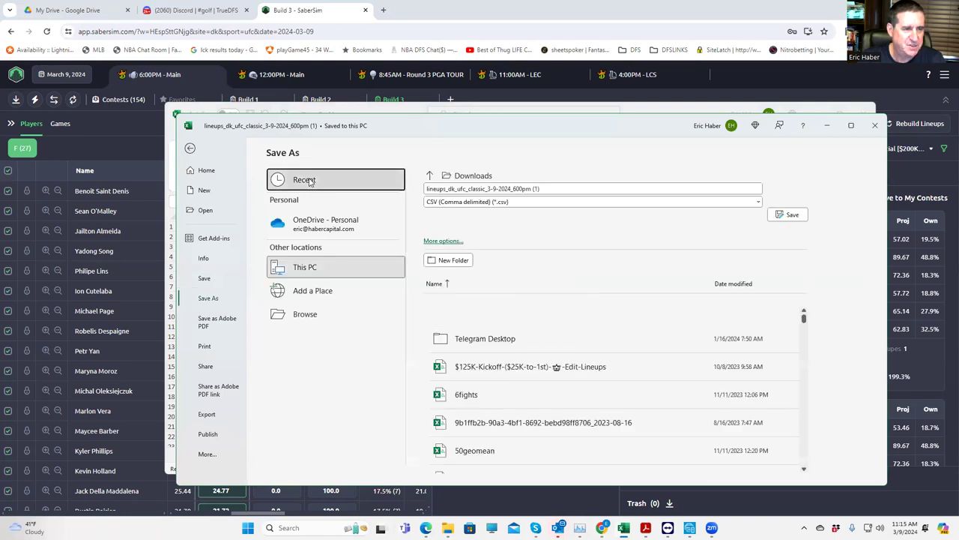
left_click(310, 181)
left_click(469, 255)
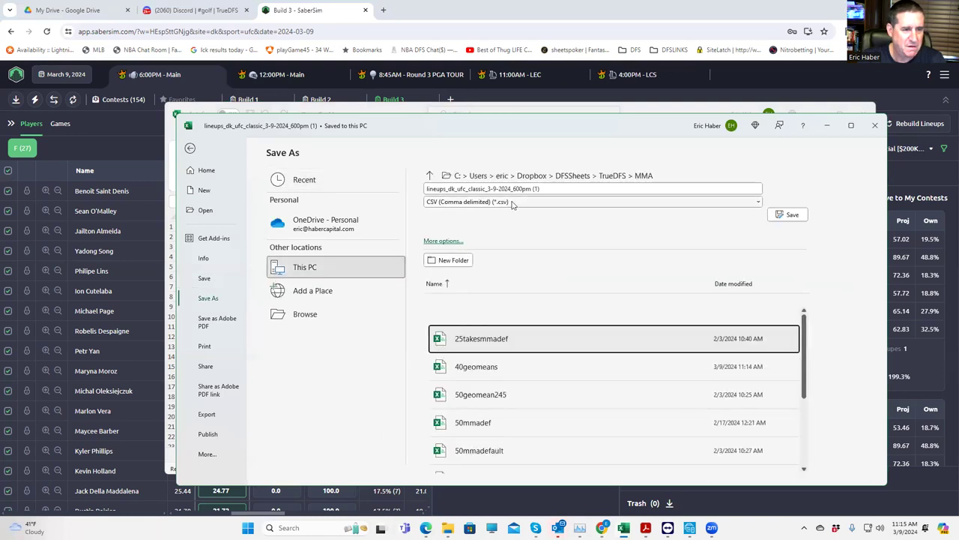
left_click(559, 189)
type("40 sims")
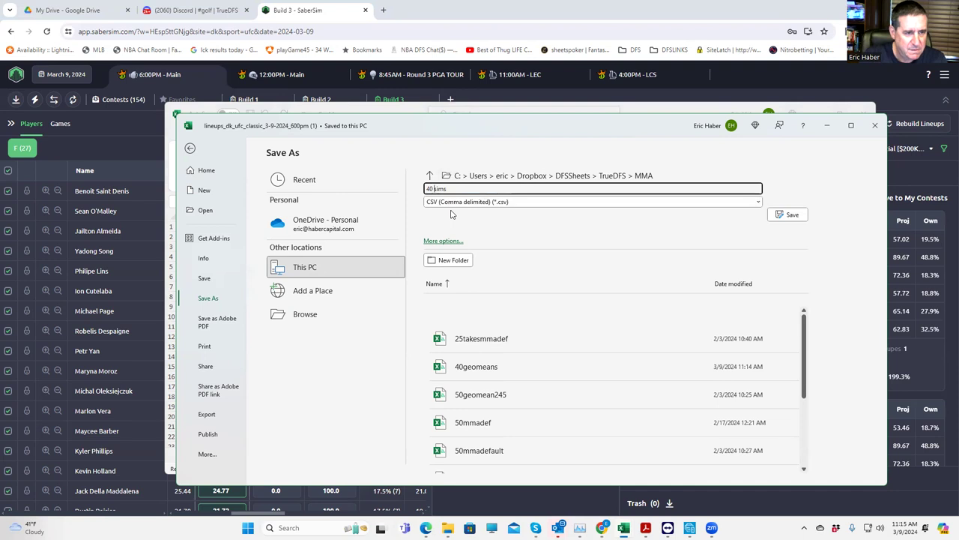
left_click(786, 215)
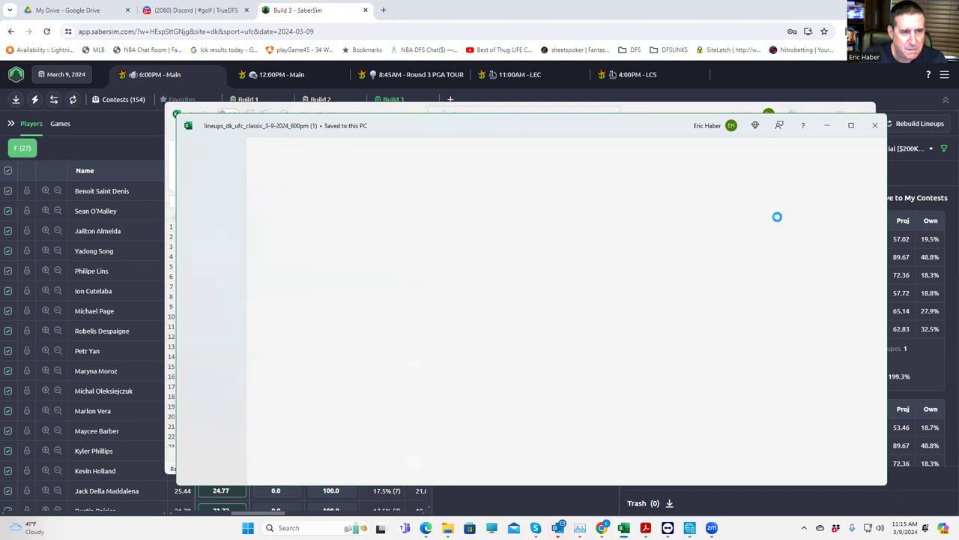
left_click(827, 126)
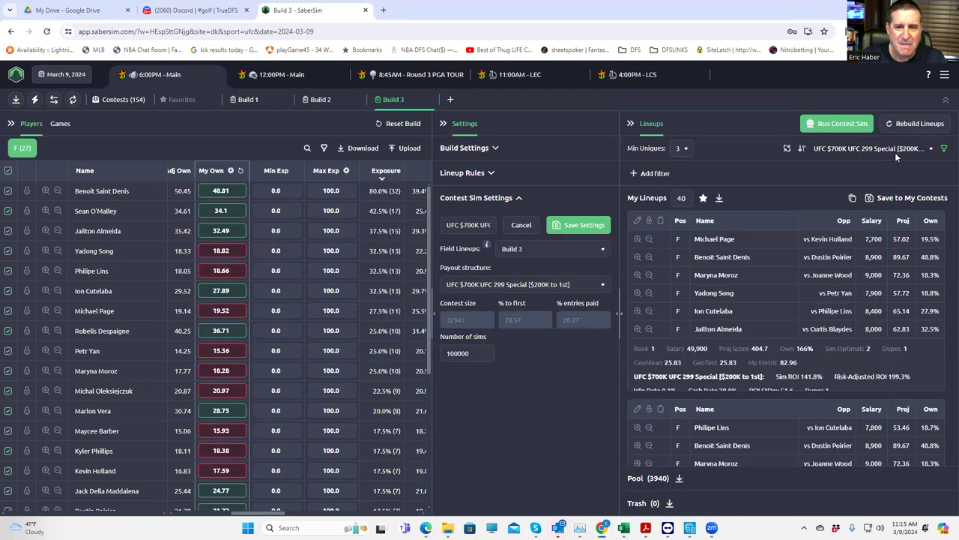
Step: Set Min Uniques to 1, rank by MMA Default, and download the resulting 20 lineups
left_click(680, 148)
left_click(684, 170)
left_click(898, 149)
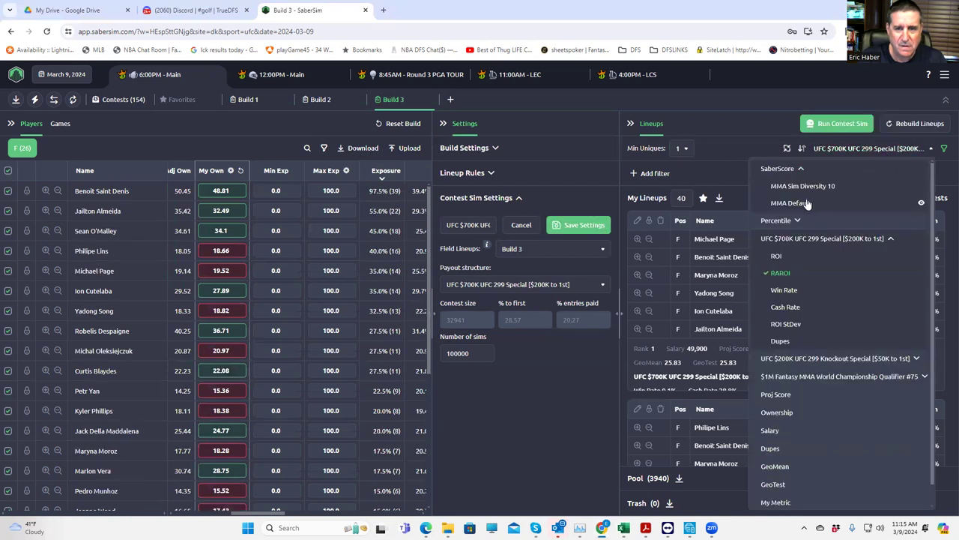
left_click(788, 203)
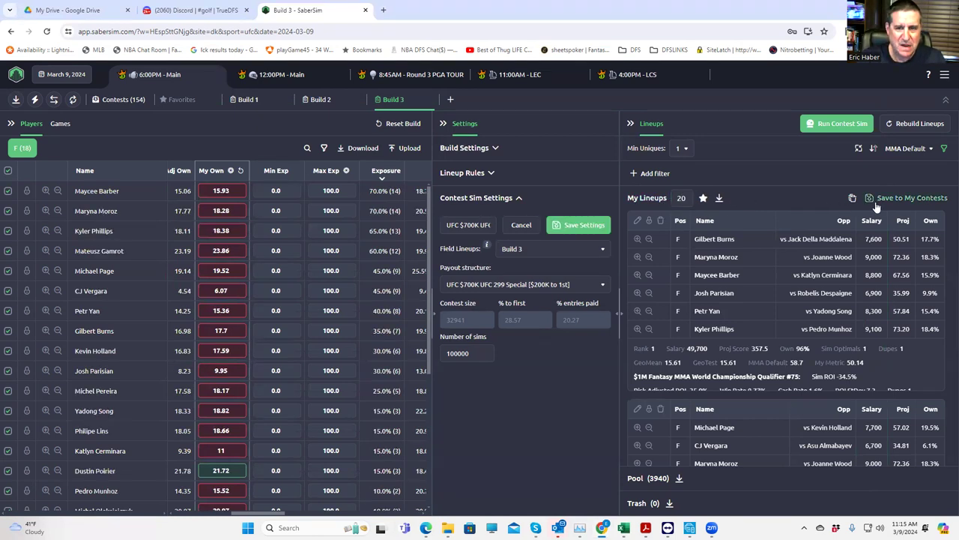
left_click(719, 198)
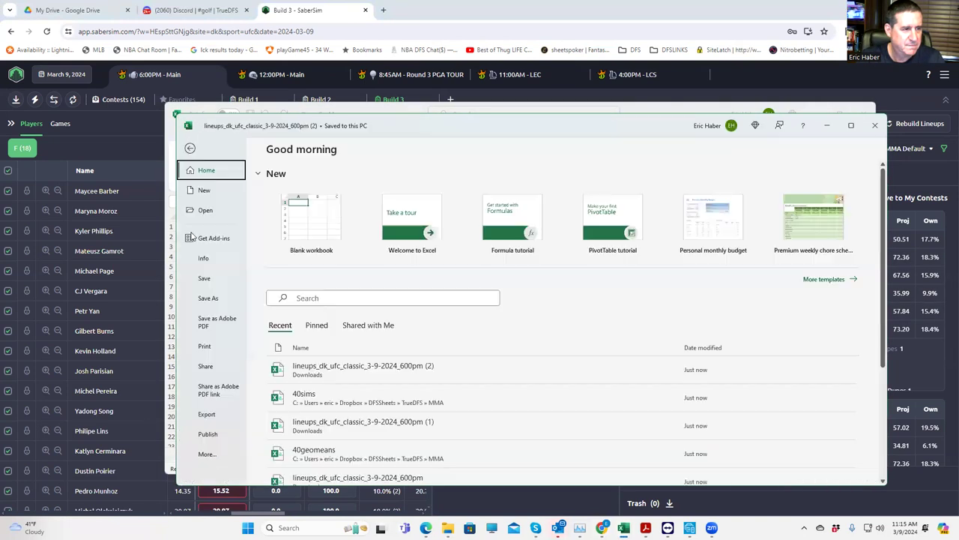
Step: Save the 20 MMA Default lineups as CSV '20default' in the MMA folder, then minimize Excel
left_click(192, 145)
left_click(204, 299)
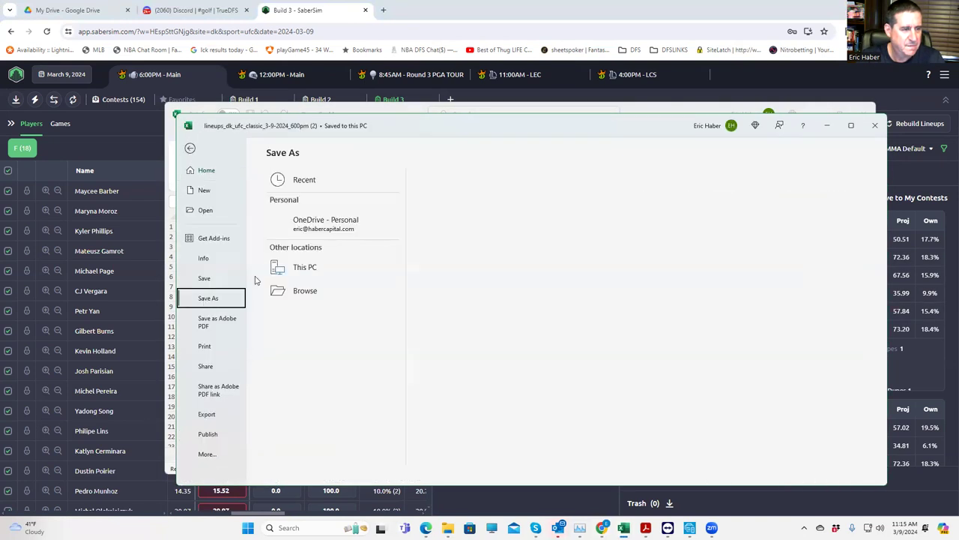
left_click(308, 186)
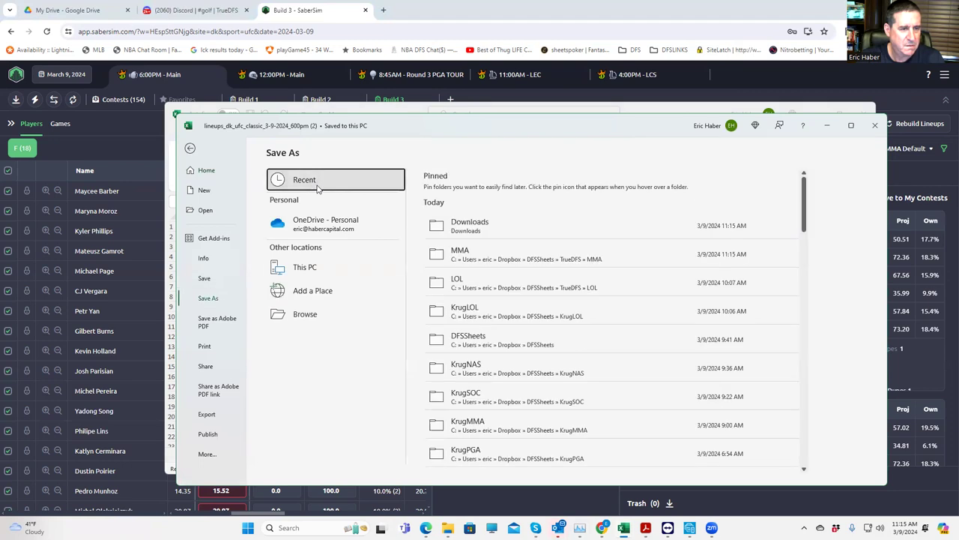
left_click(487, 255)
left_click(550, 190)
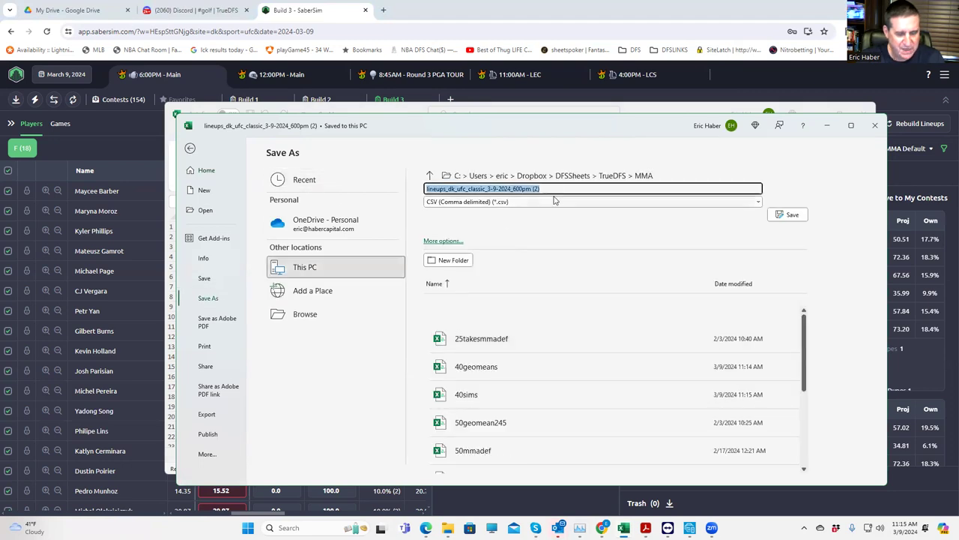
type("20defaul")
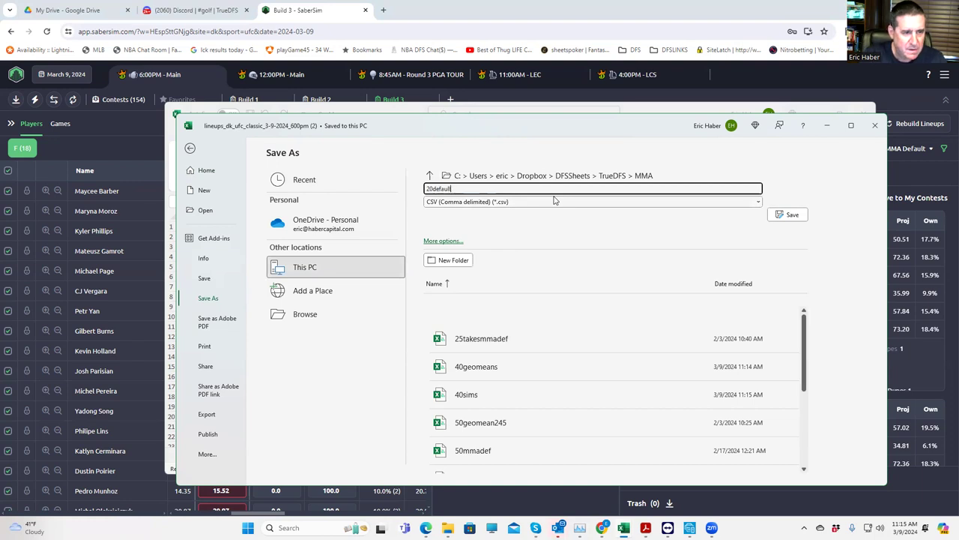
type("ts")
left_click(780, 215)
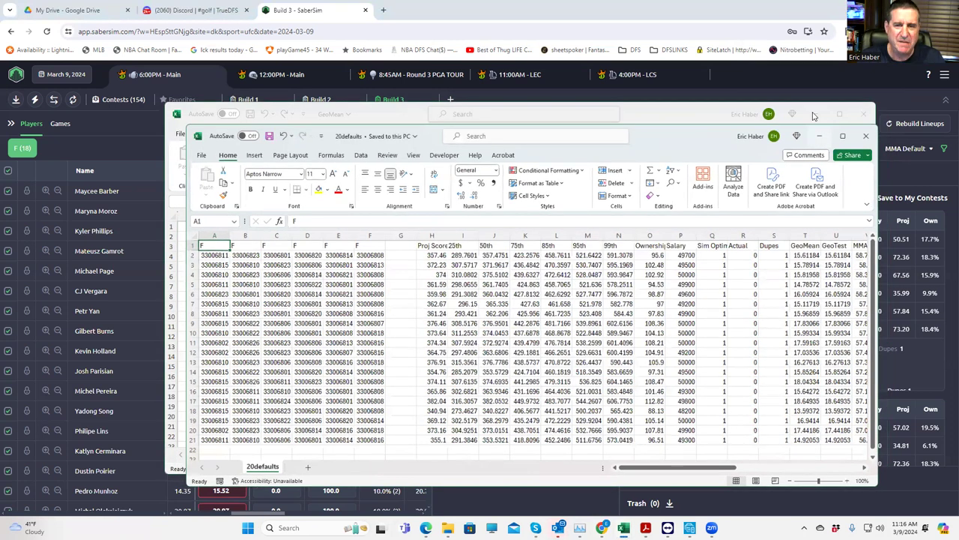
left_click(828, 126)
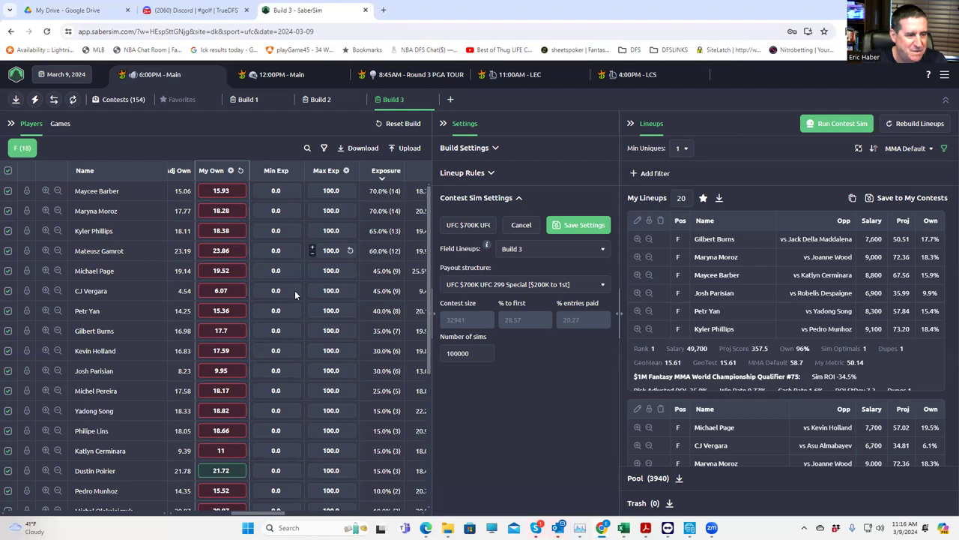
Step: Change Build 3's lineup count from 20 to 30
scroll(184, 404, "down", 2)
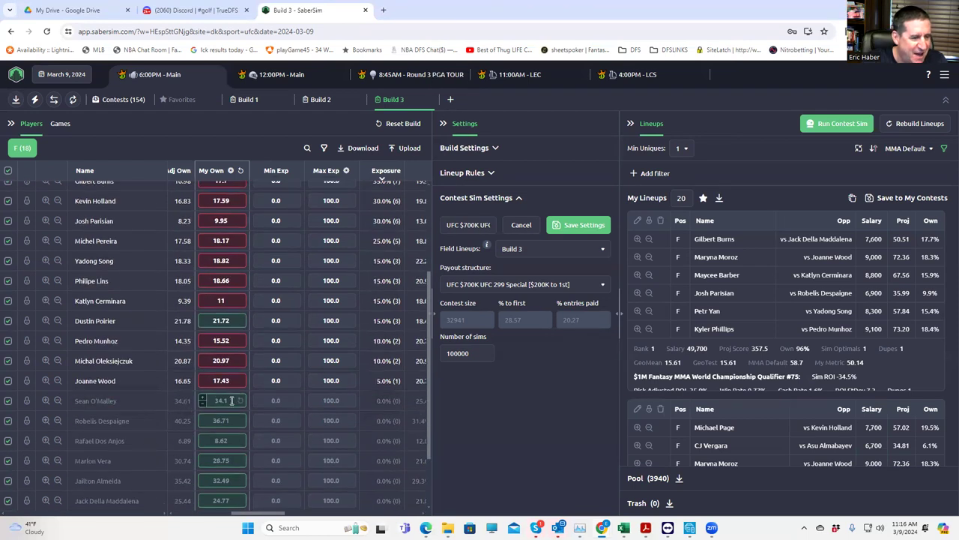
scroll(319, 393, "up", 2)
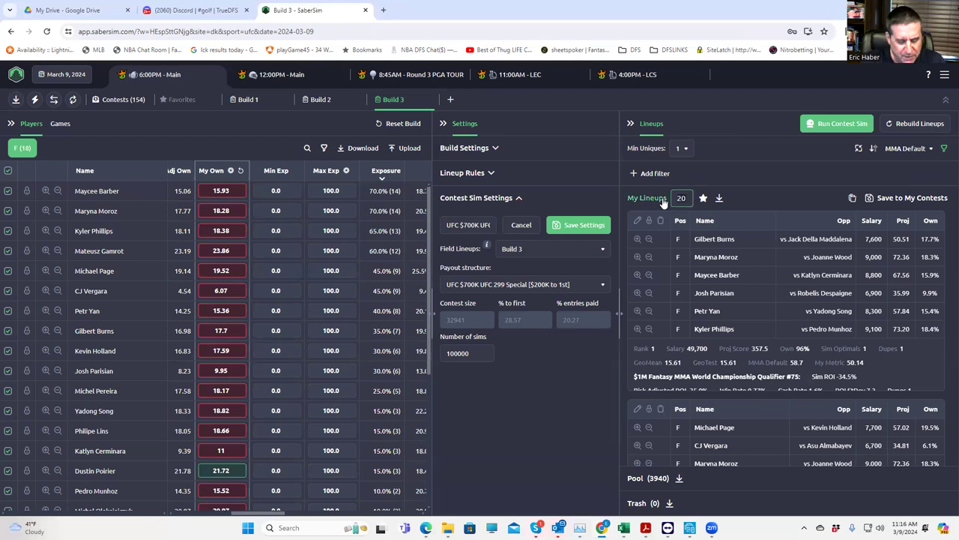
double_click(682, 198)
type("30")
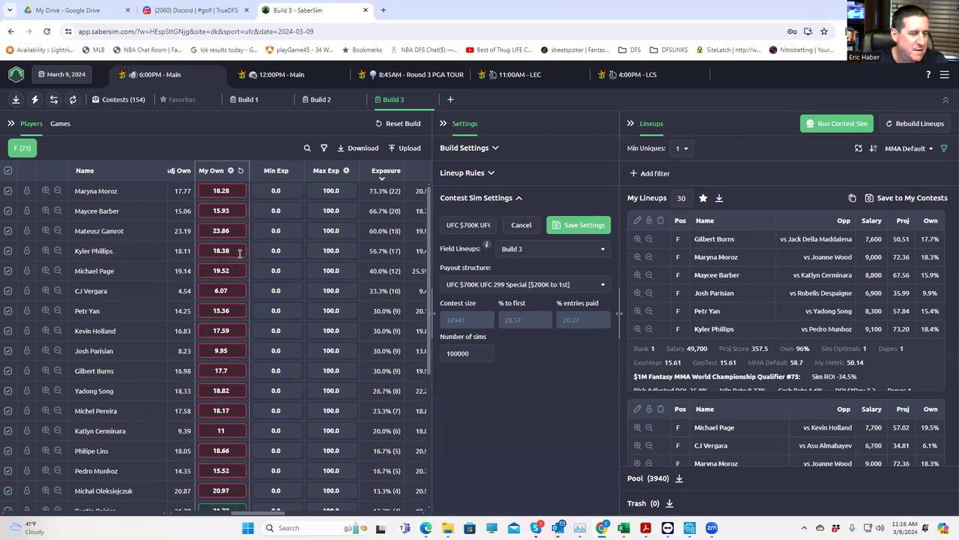
Step: Create a new Build 4 and start a custom projections CSV upload
left_click(450, 99)
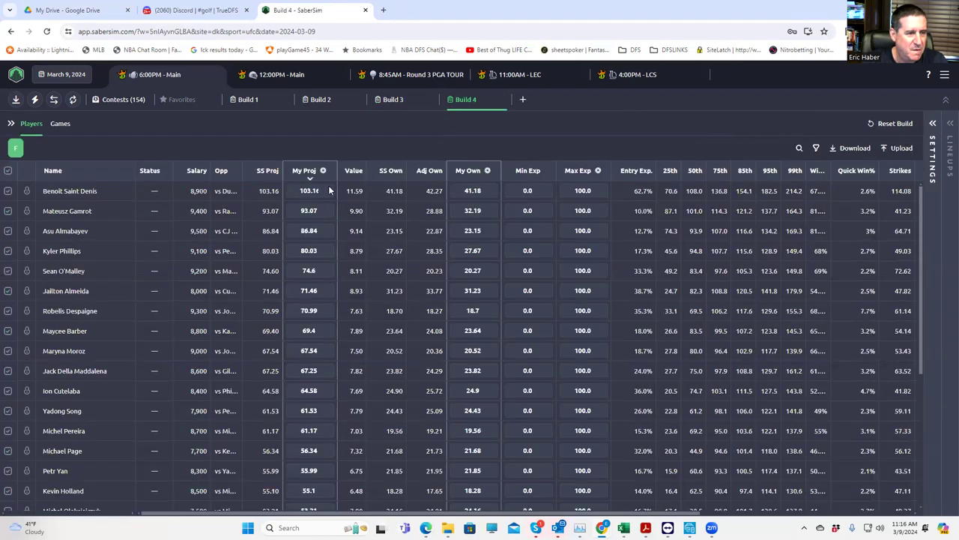
left_click(886, 148)
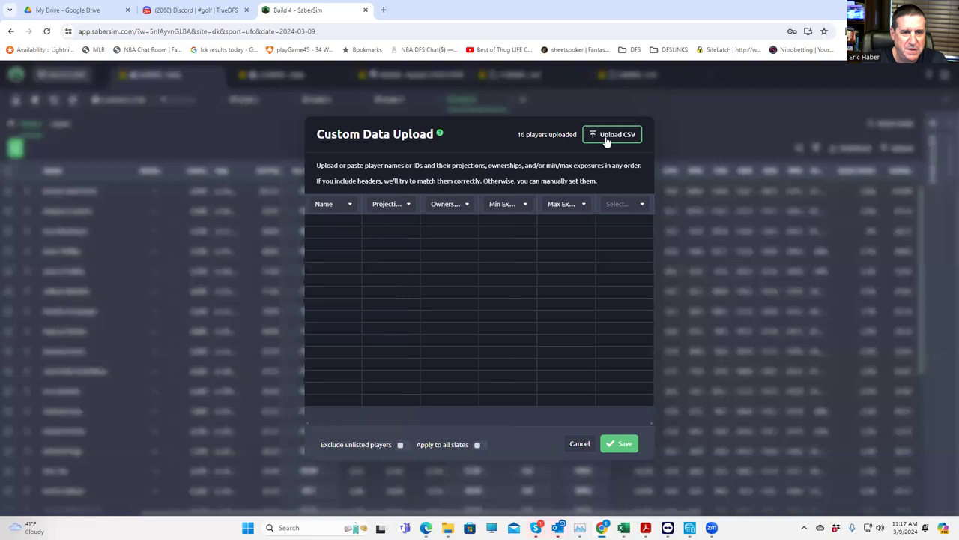
left_click(596, 135)
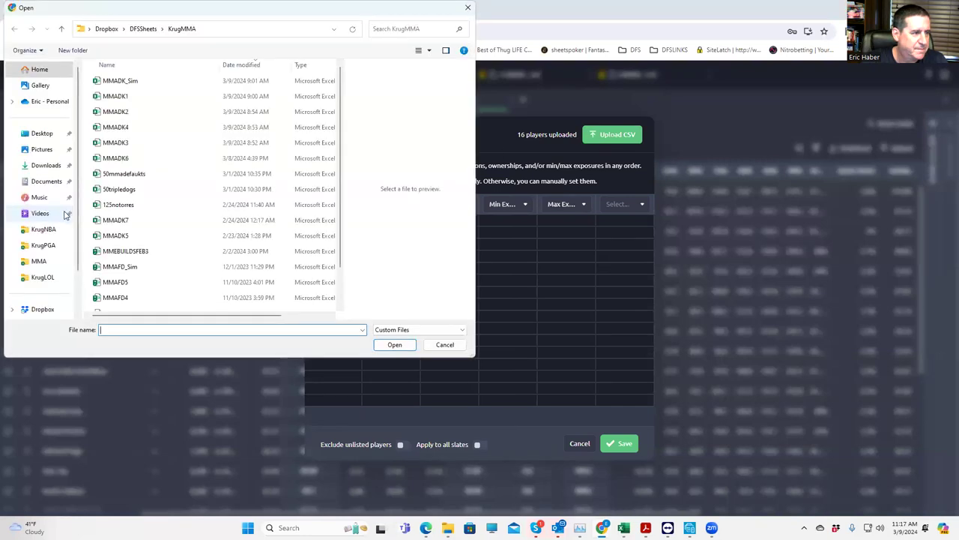
Step: Upload KrugMMA\MMADK_Sim projections and ownership for 28 fighters, excluding unlisted players
left_click(42, 261)
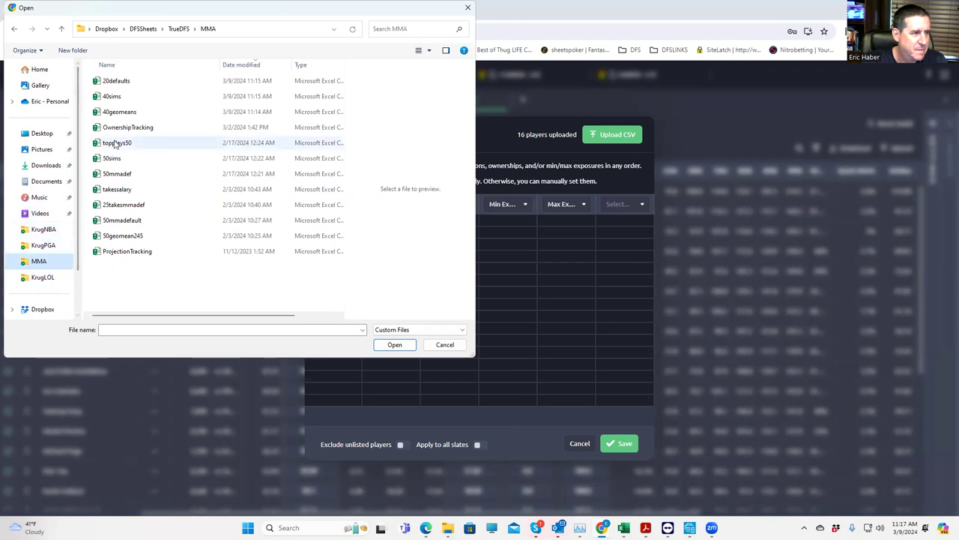
left_click(149, 31)
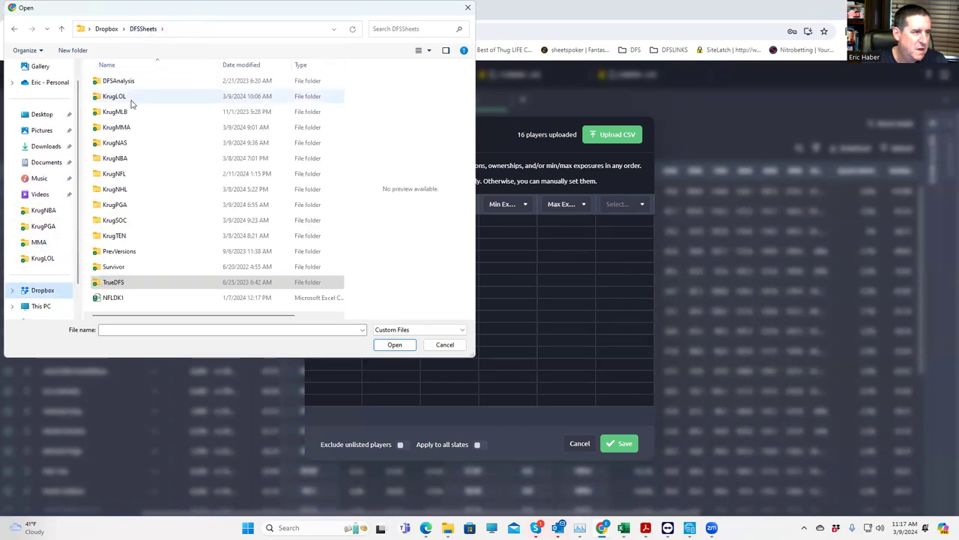
double_click(120, 127)
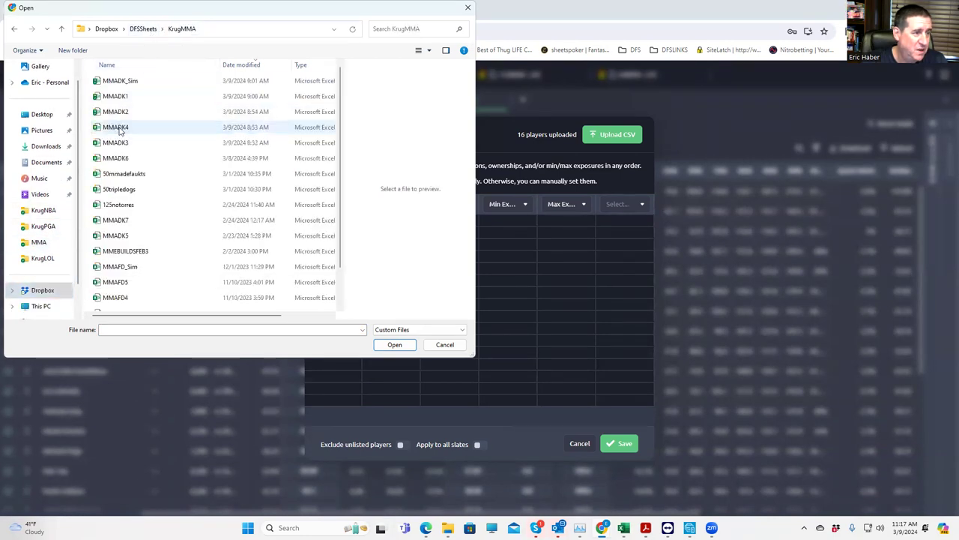
left_click(120, 80)
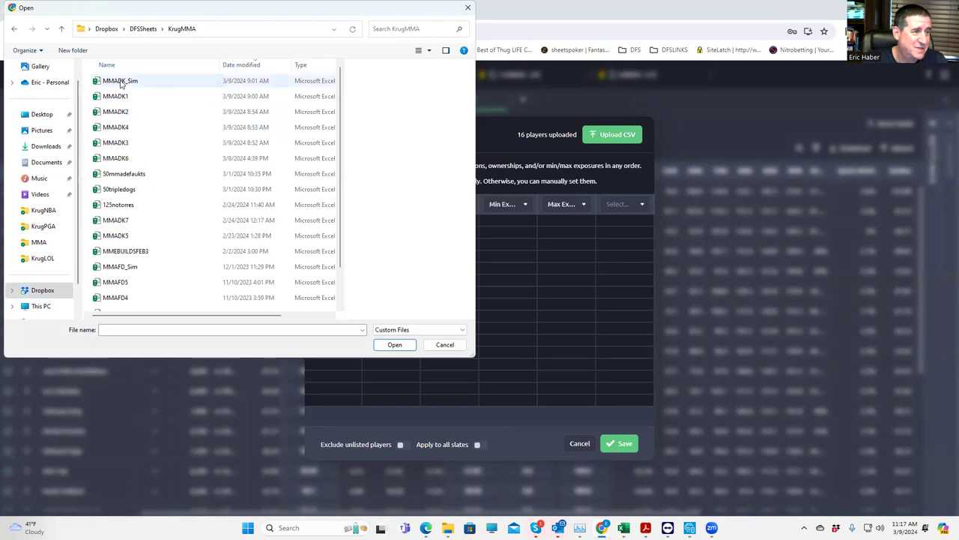
left_click(394, 344)
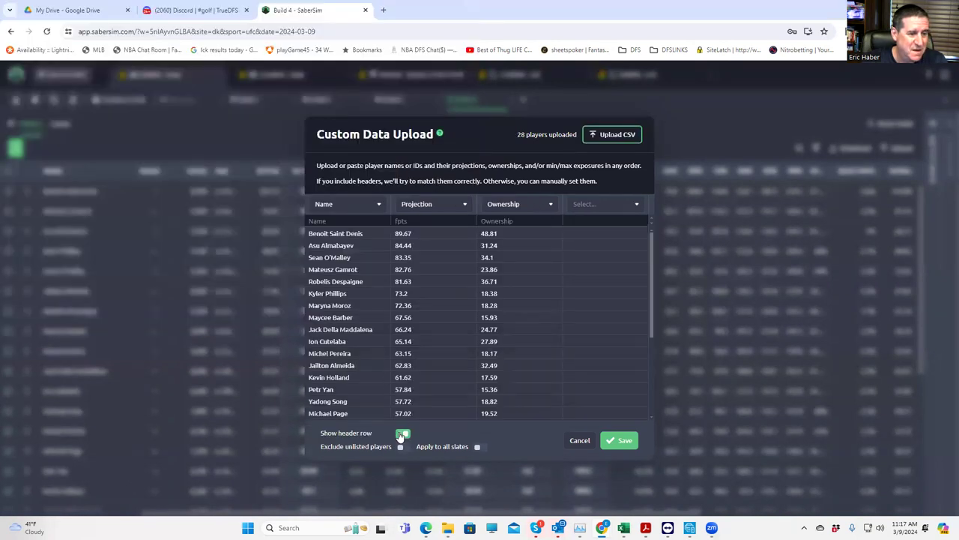
left_click(402, 446)
left_click(625, 440)
left_click(559, 323)
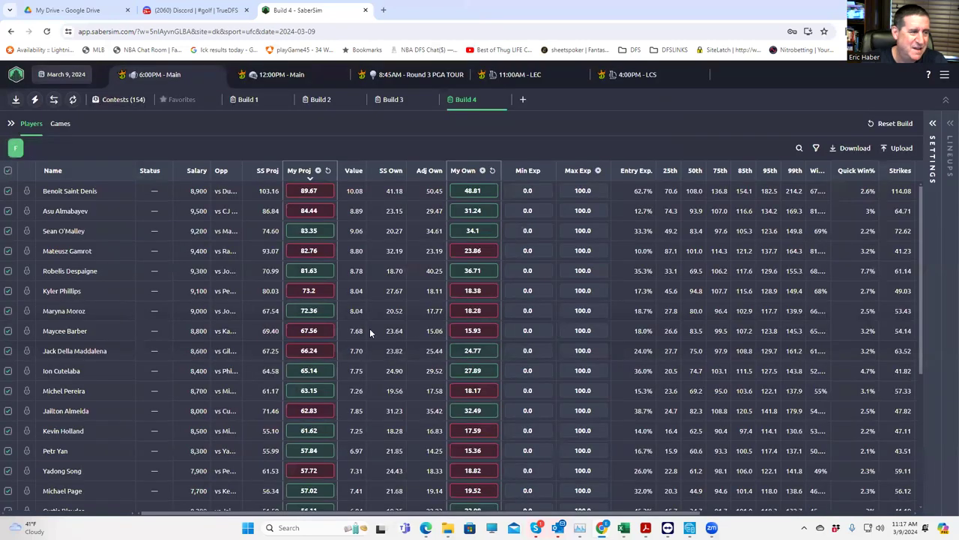
Step: In Build 4 settings, exclude Vergara, Dos Anjos, Cerminara, Munhoz, Wood and Song from the pool
left_click(933, 123)
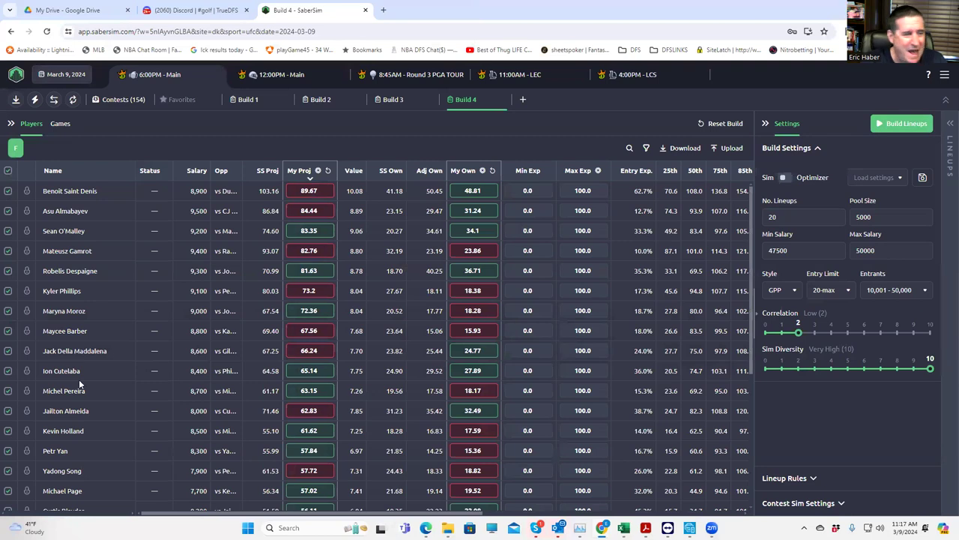
scroll(45, 334, "down", 3)
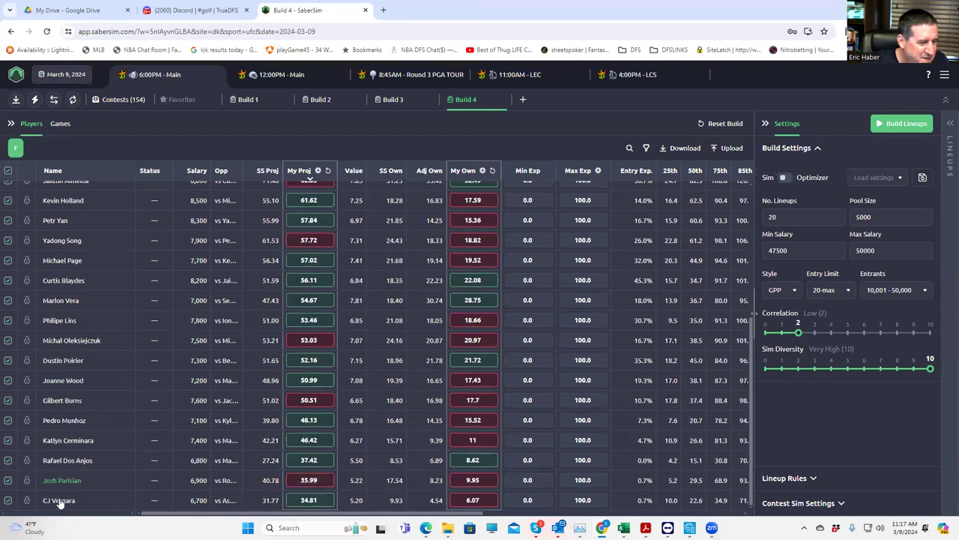
left_click(8, 500)
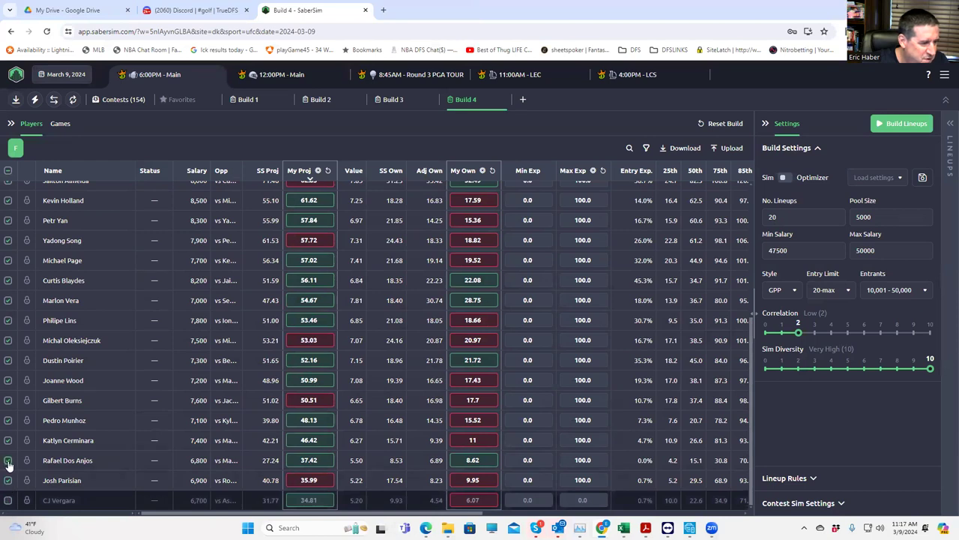
left_click(8, 460)
left_click(7, 440)
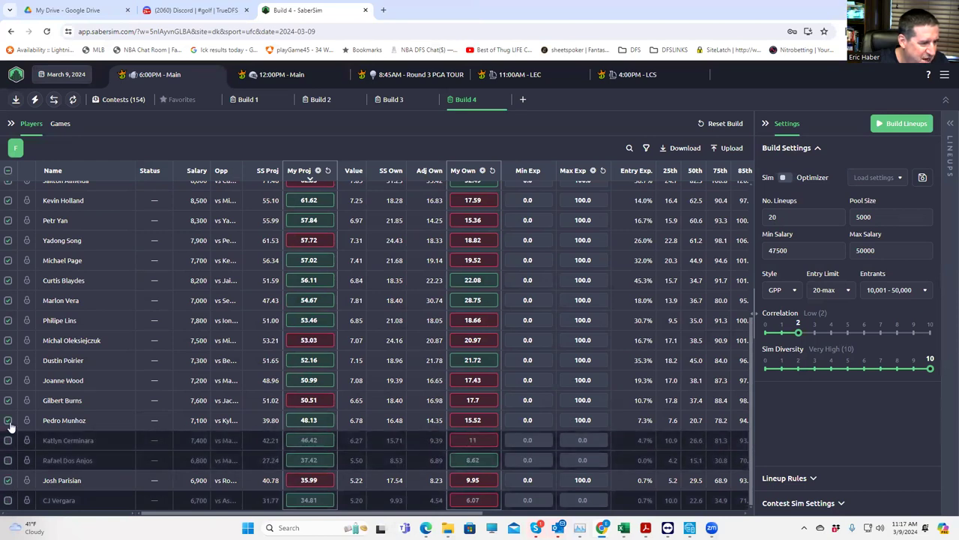
left_click(7, 420)
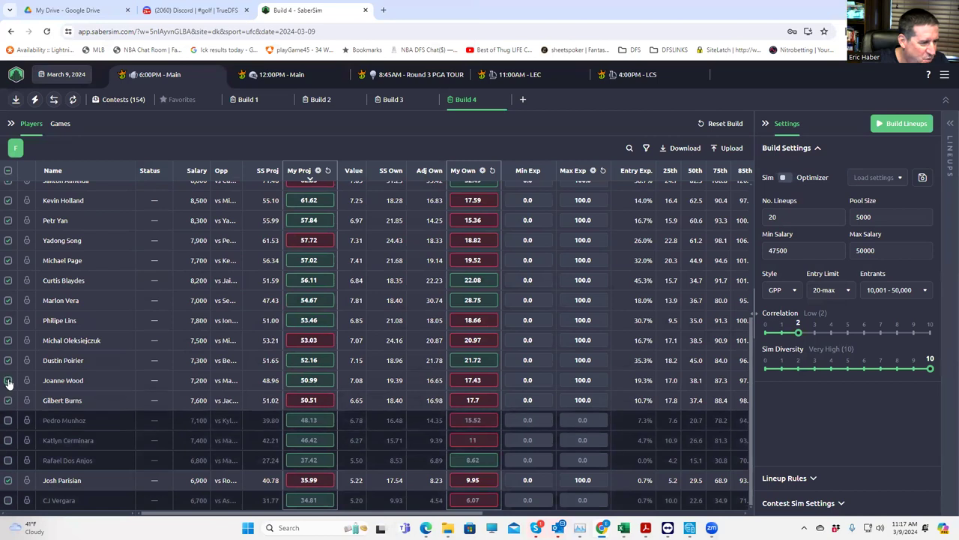
left_click(7, 380)
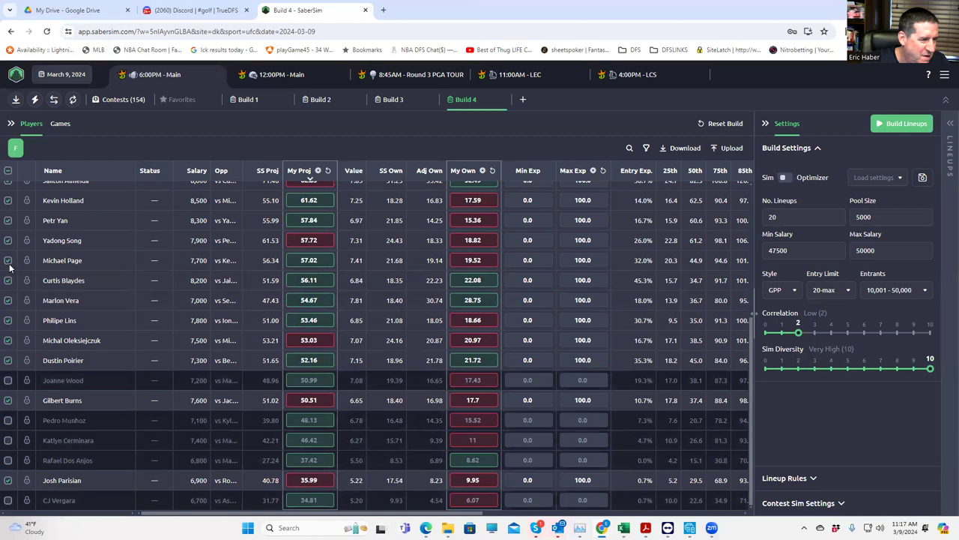
left_click(7, 240)
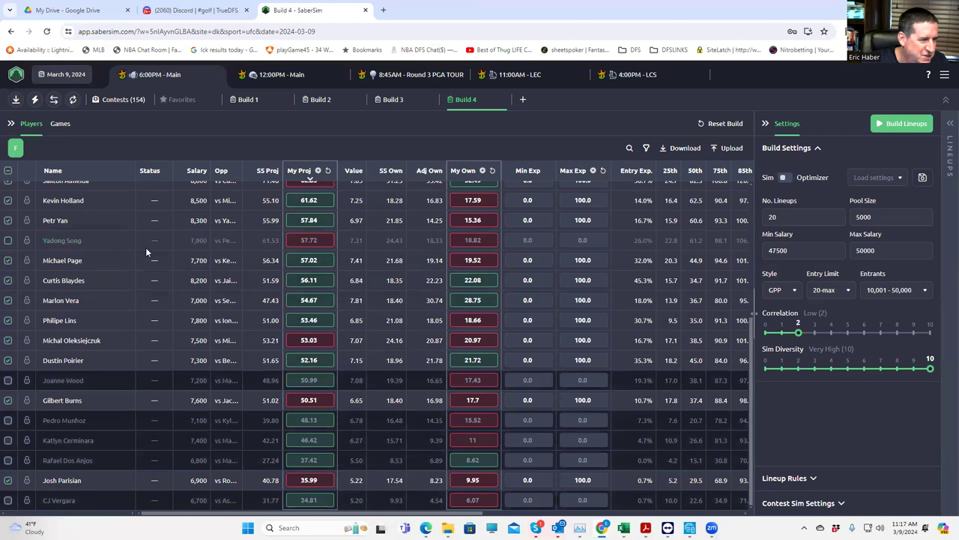
Step: Exclude Kevin Holland, Maryna Moroz, Maycee Barber, Kyler Phillips and Mateusz Gamrot from the pool
scroll(146, 251, "up", 2)
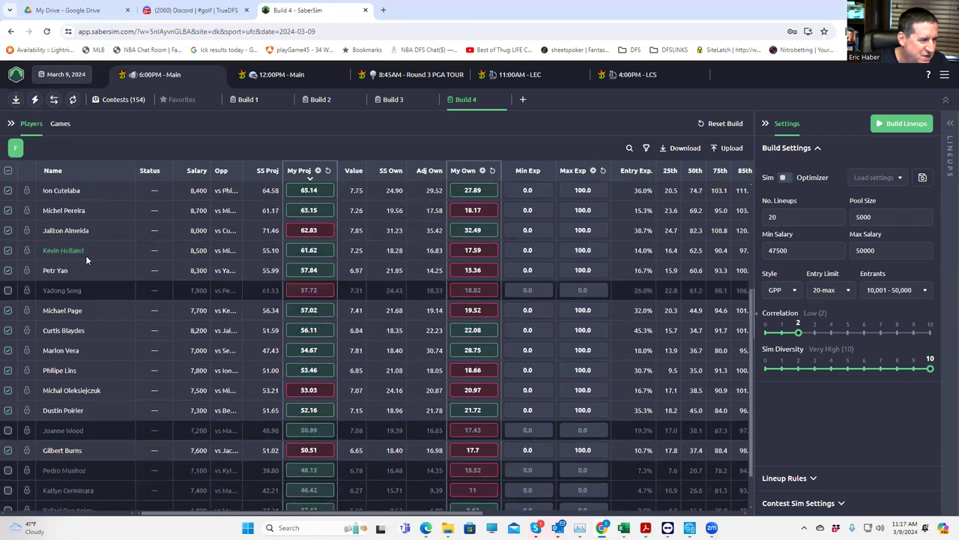
left_click(8, 250)
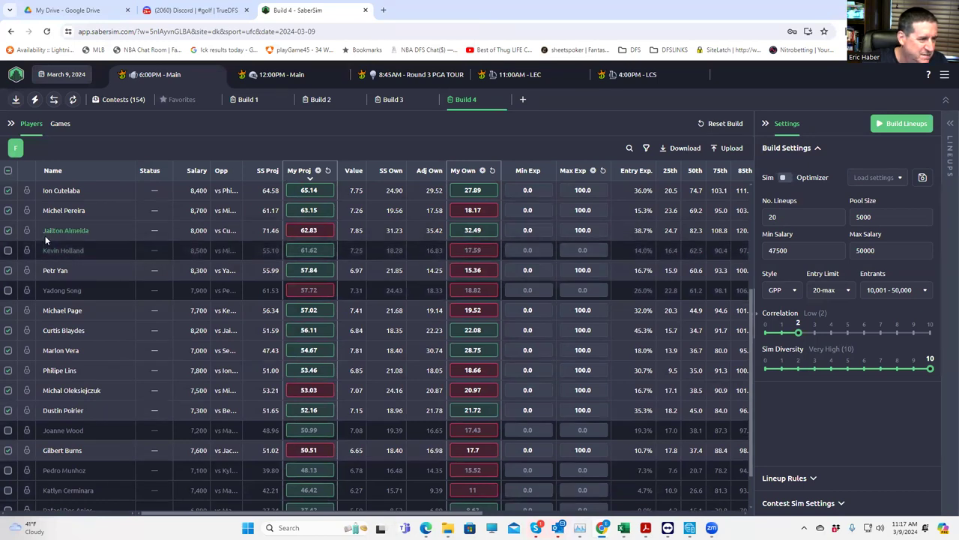
scroll(44, 238, "up", 2)
scroll(30, 253, "up", 4)
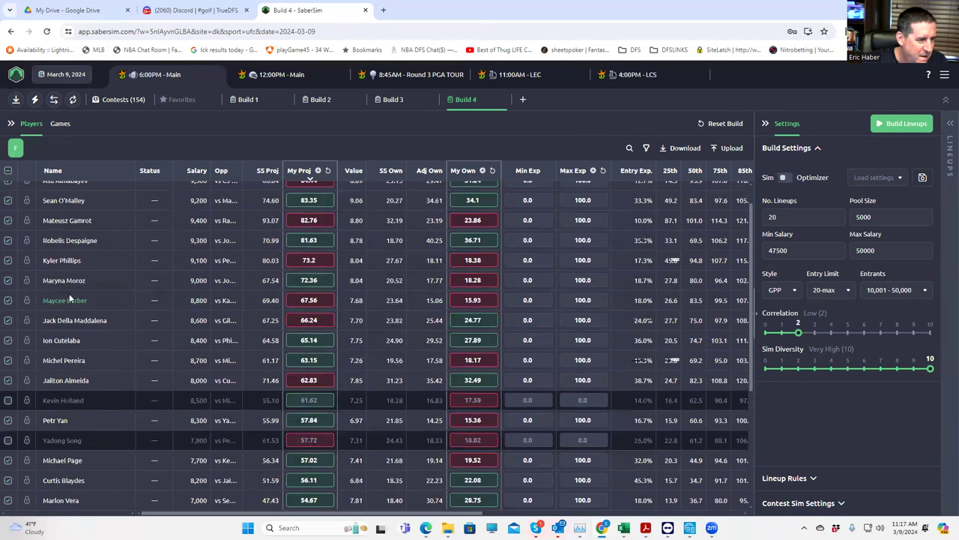
left_click(8, 280)
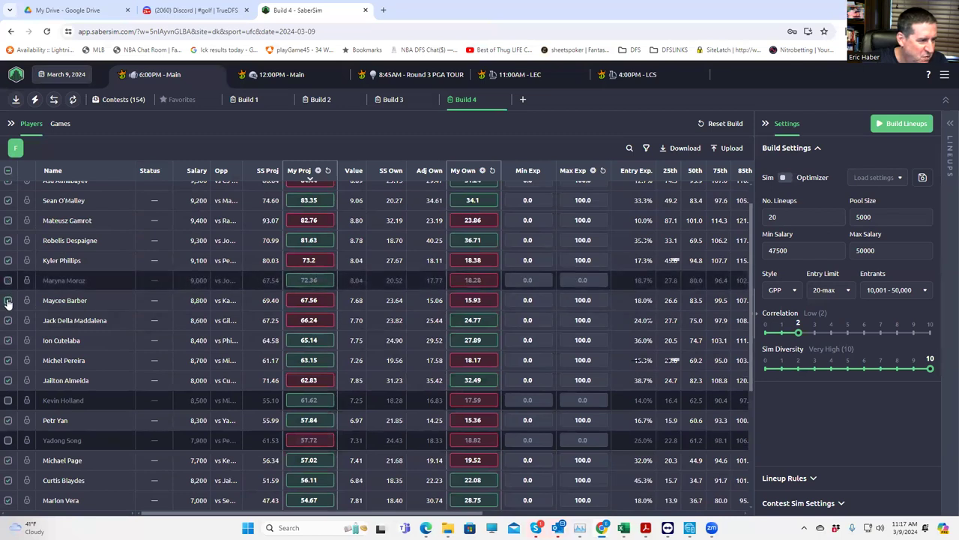
left_click(9, 300)
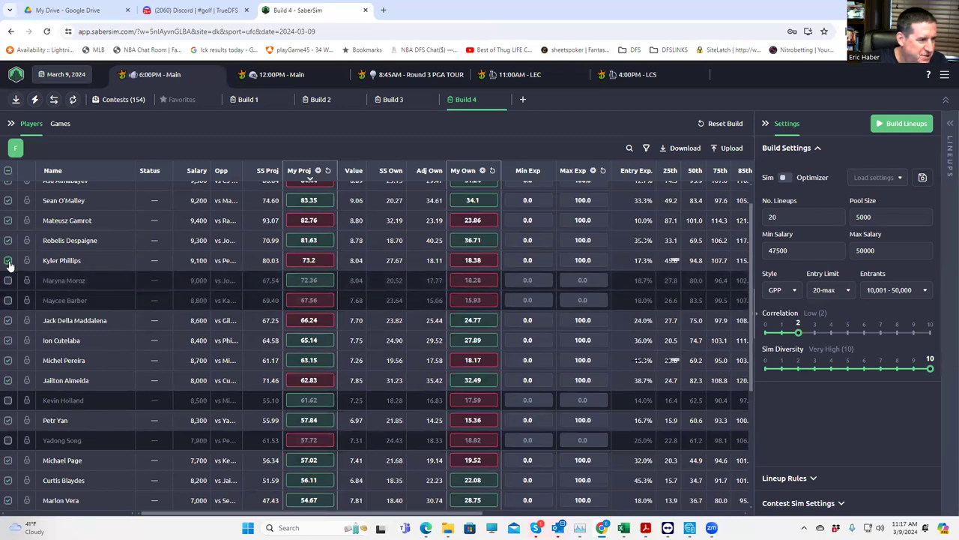
left_click(9, 261)
left_click(9, 221)
scroll(96, 217, "up", 1)
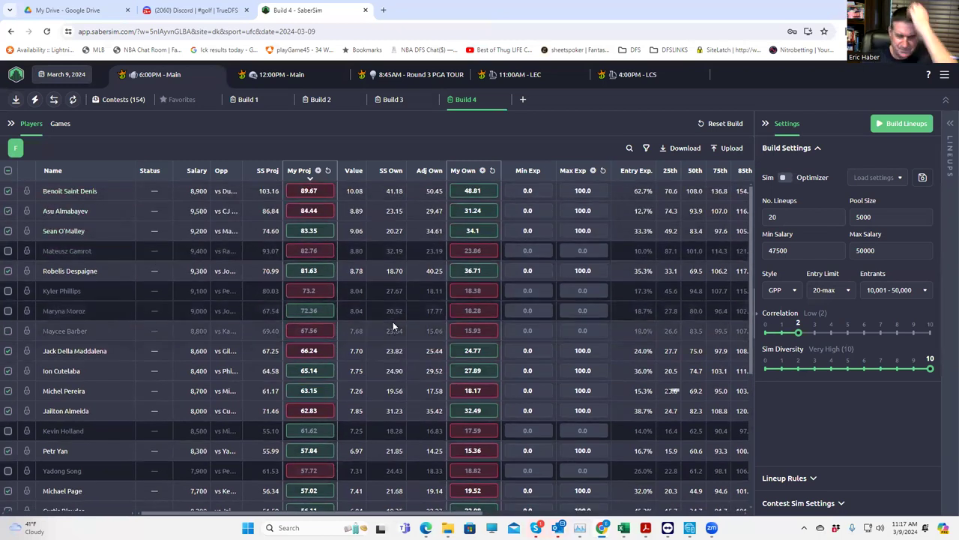
Step: Set the lineup count to 30 and the maximum salary to 49000
left_click(795, 217)
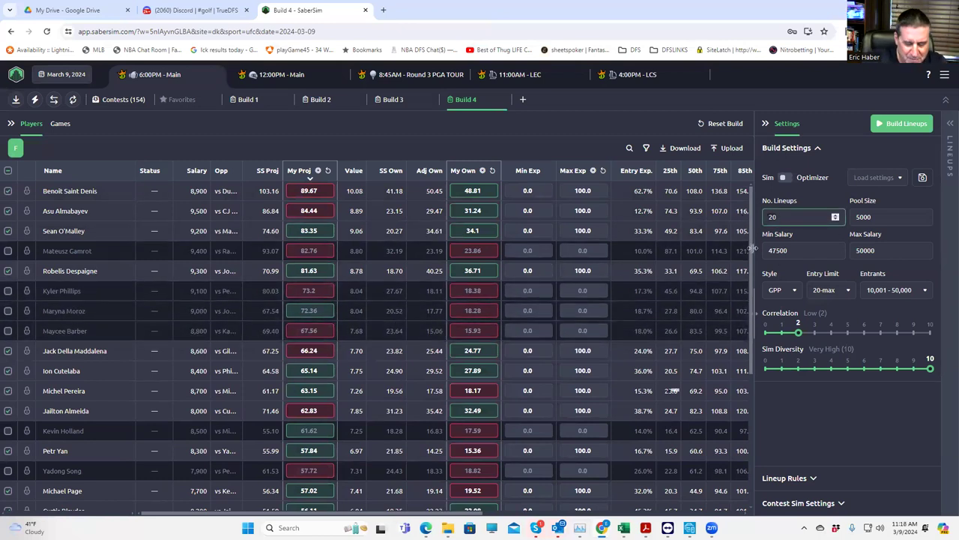
type("30")
left_click(866, 217)
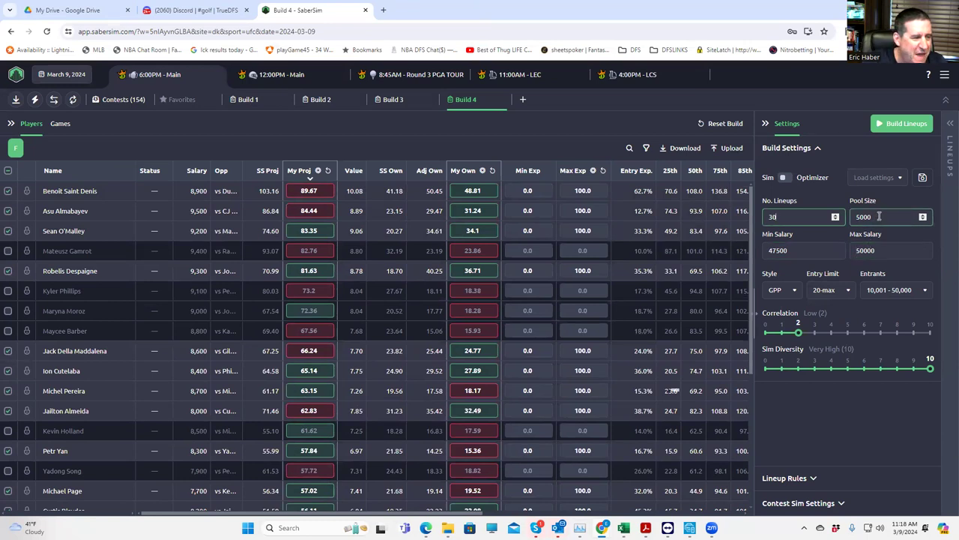
key("shift+Tab")
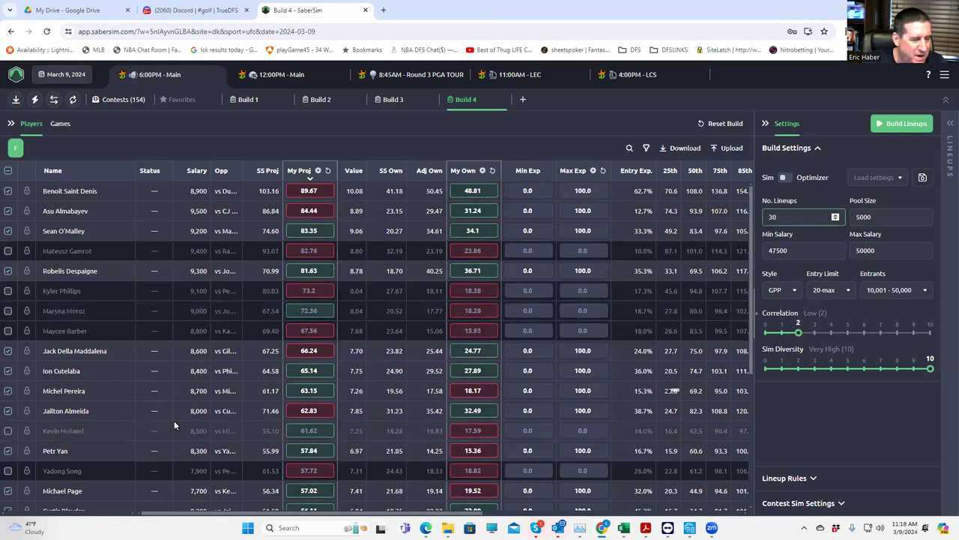
left_click(866, 217)
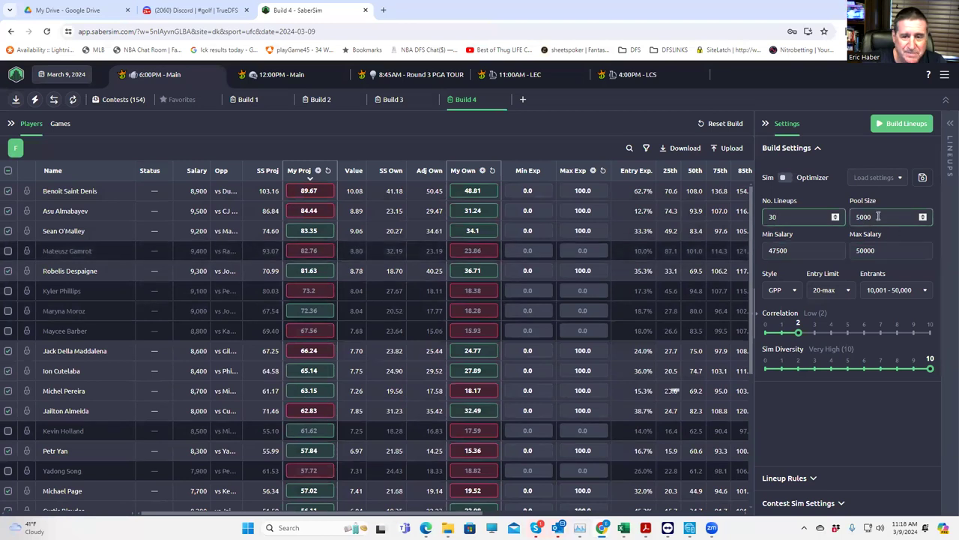
left_click(873, 217)
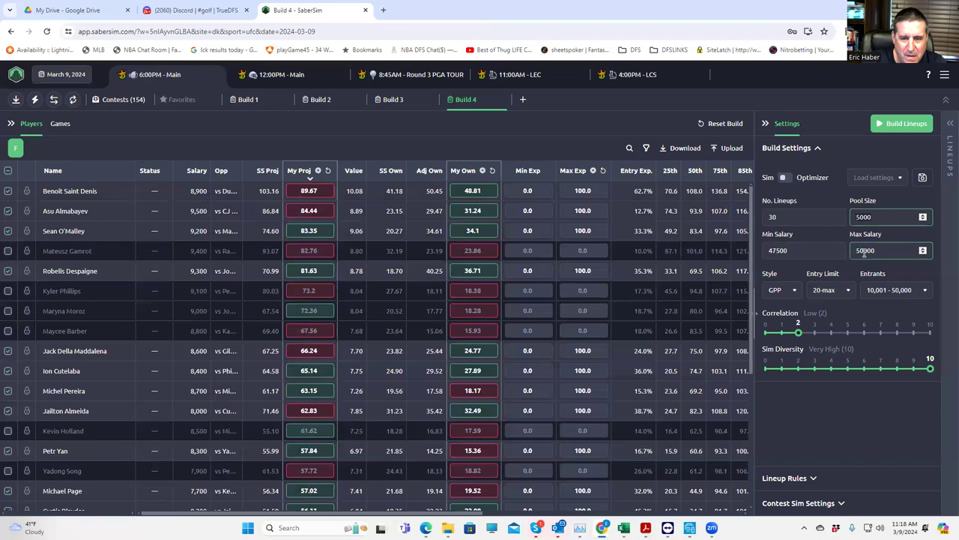
left_click(774, 252)
key("Tab")
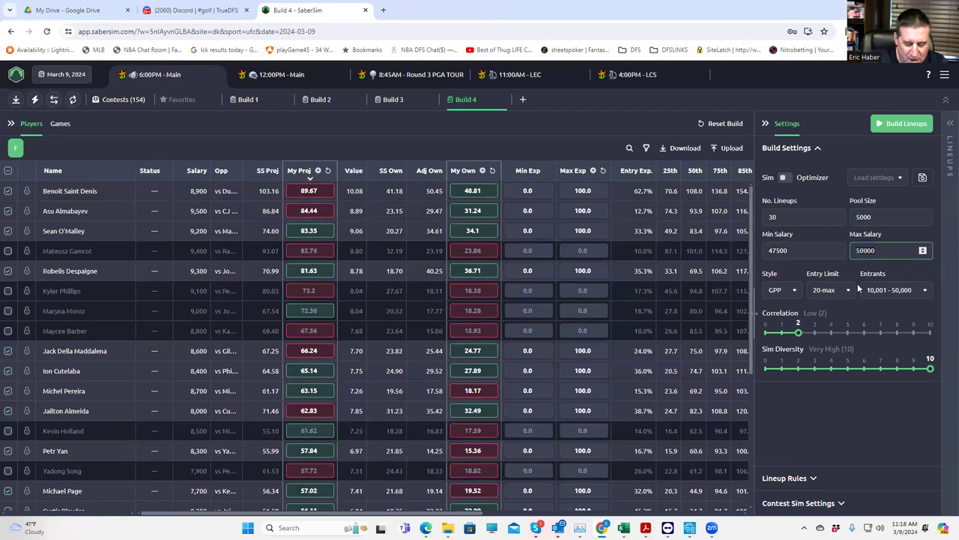
type("49000")
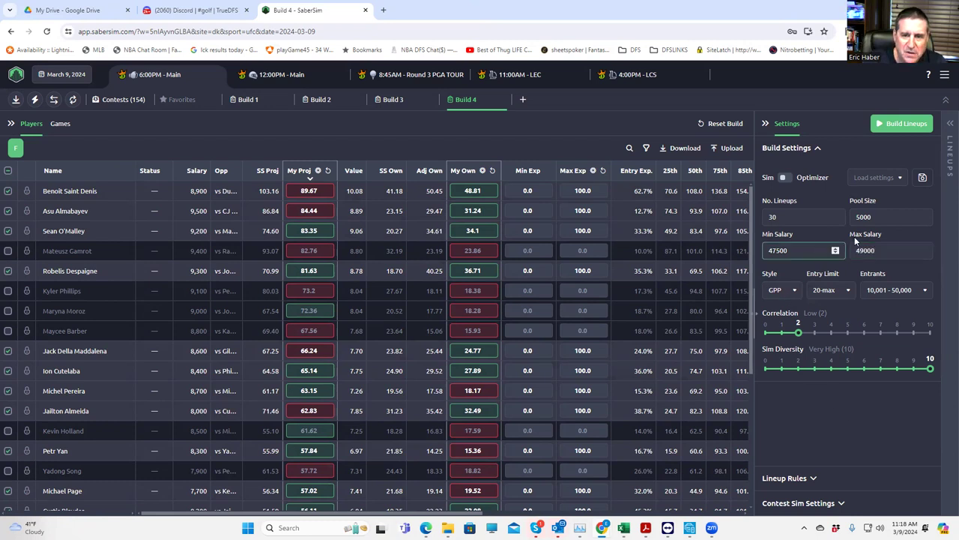
Step: Set the pool size to 300 and build the lineups
left_click(890, 217)
key("ctrl+a")
type("3")
left_click(827, 416)
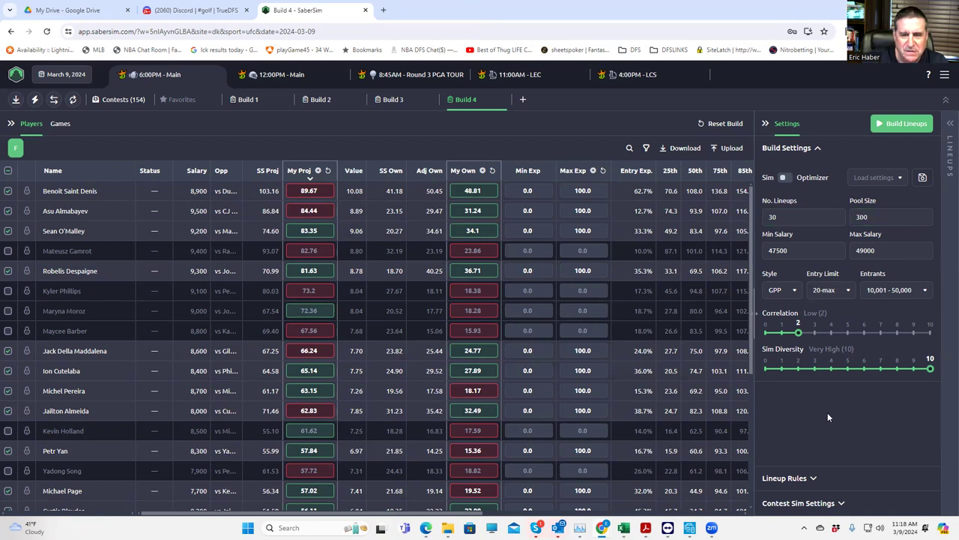
left_click(866, 131)
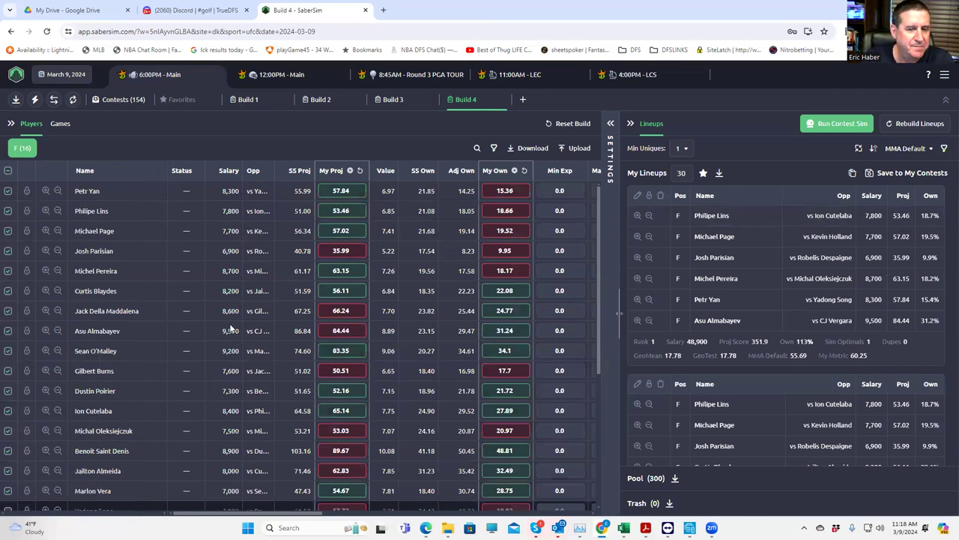
Step: Sort Build 4's lineups by SaberScore's MMA Sim Diversity 10 and download them as a CSV
left_click(907, 148)
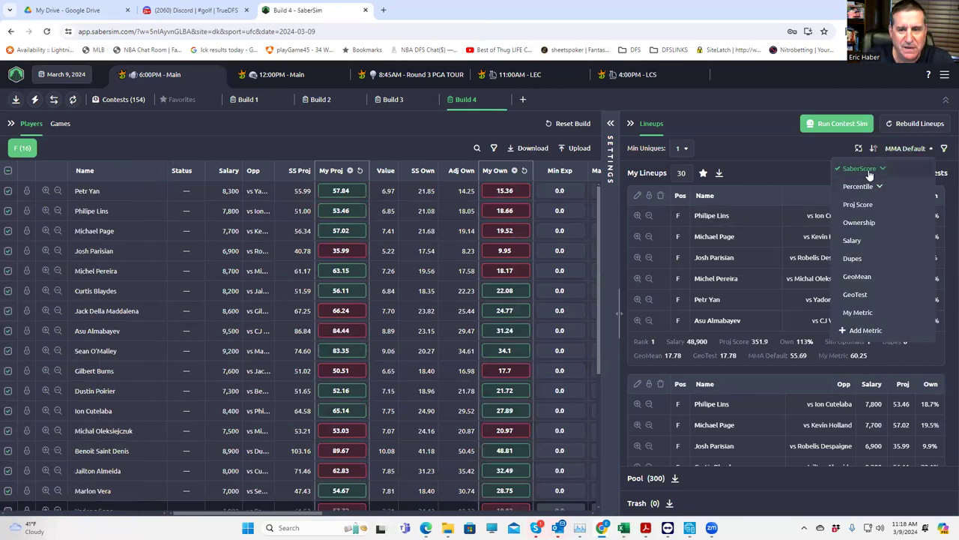
left_click(865, 172)
left_click(875, 188)
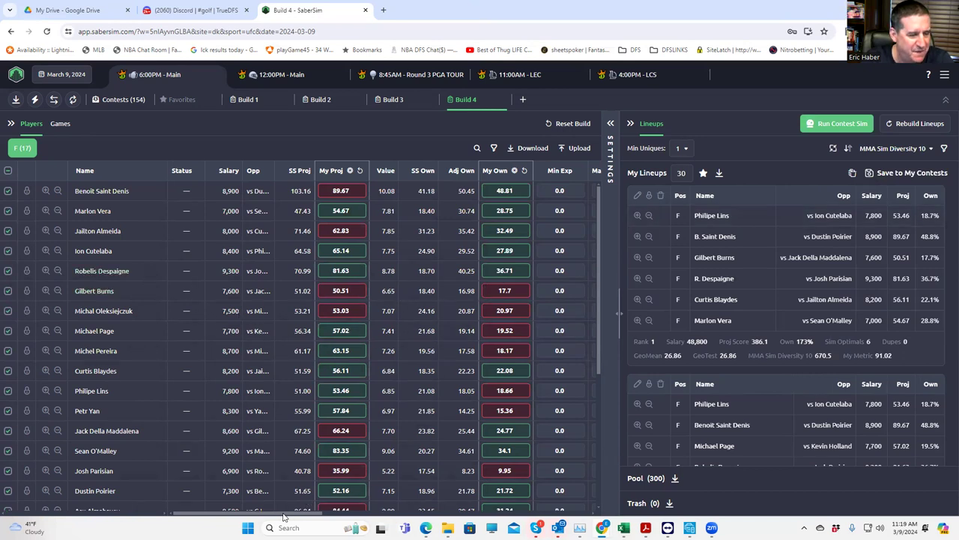
mouse_move(284, 516)
left_mouse_down()
mouse_move(327, 517)
mouse_move(281, 517)
left_mouse_up()
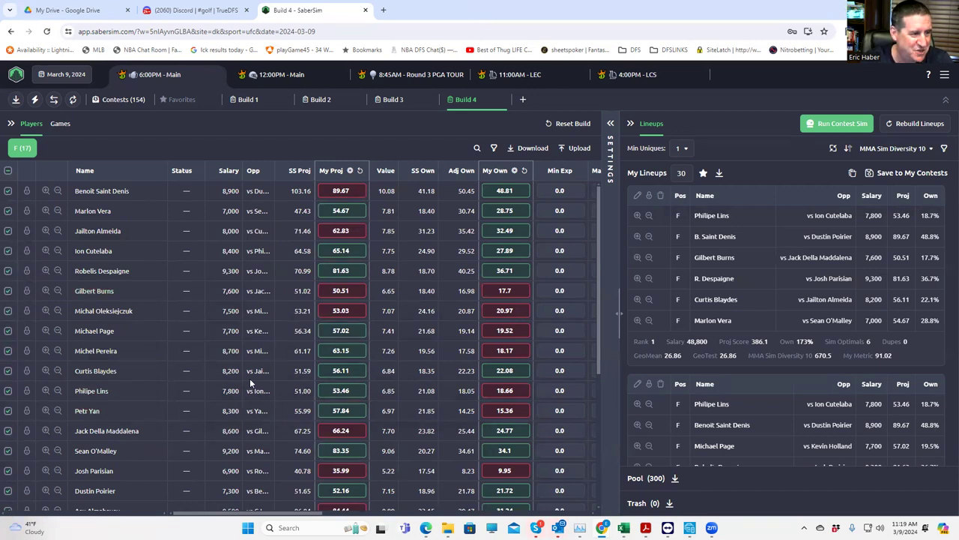
left_click_drag(298, 516, 355, 511)
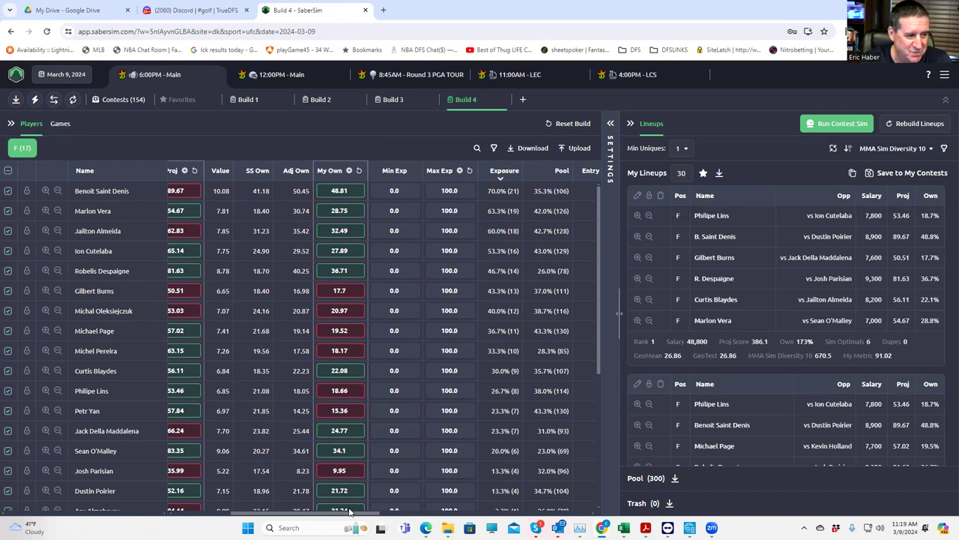
left_click_drag(338, 512, 277, 513)
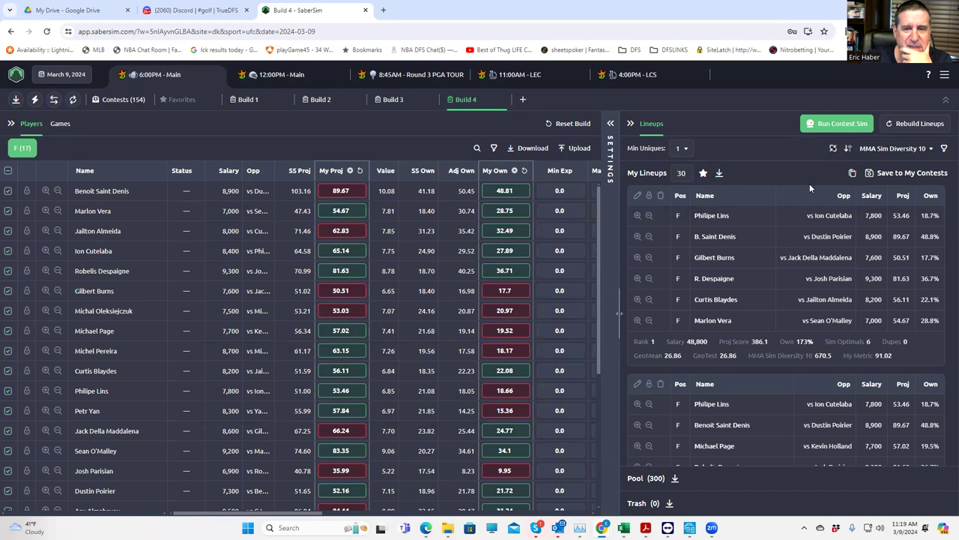
left_click(718, 174)
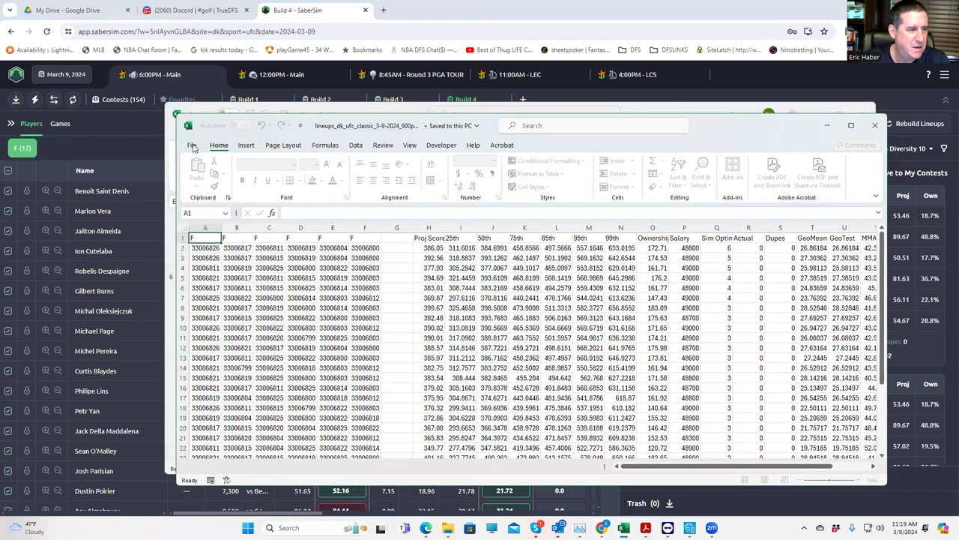
Step: Save the downloaded lineups workbook as CSV named 30core1k in the recent MMA folder
left_click(193, 147)
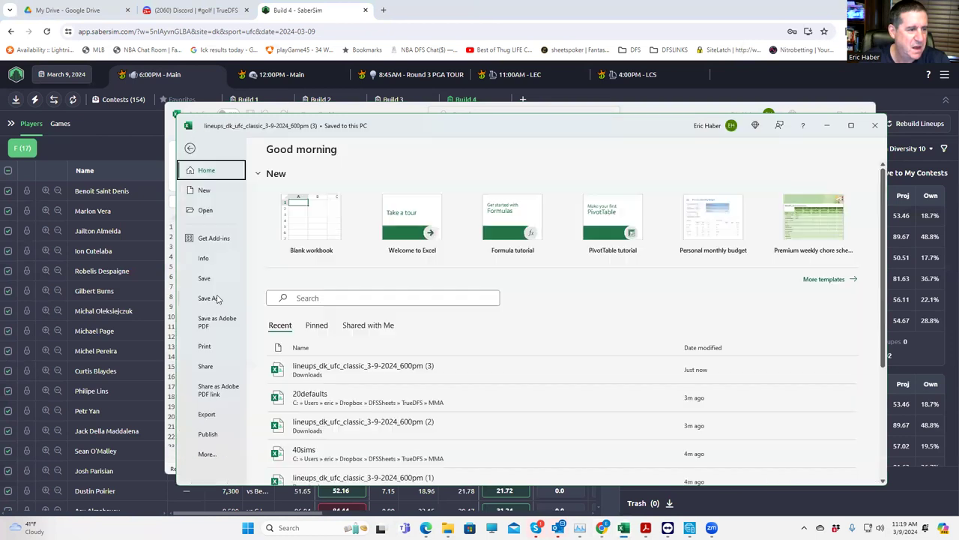
left_click(217, 298)
left_click(308, 186)
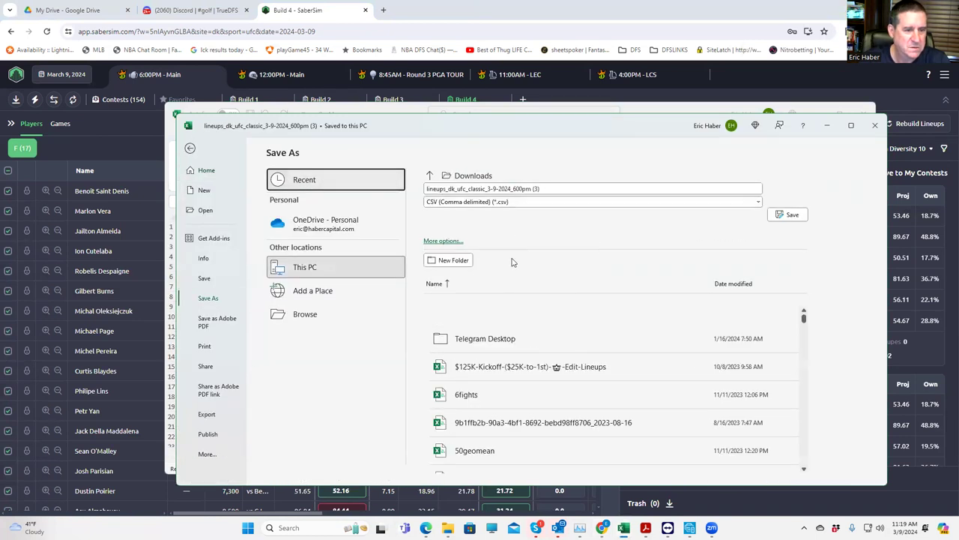
left_click(287, 179)
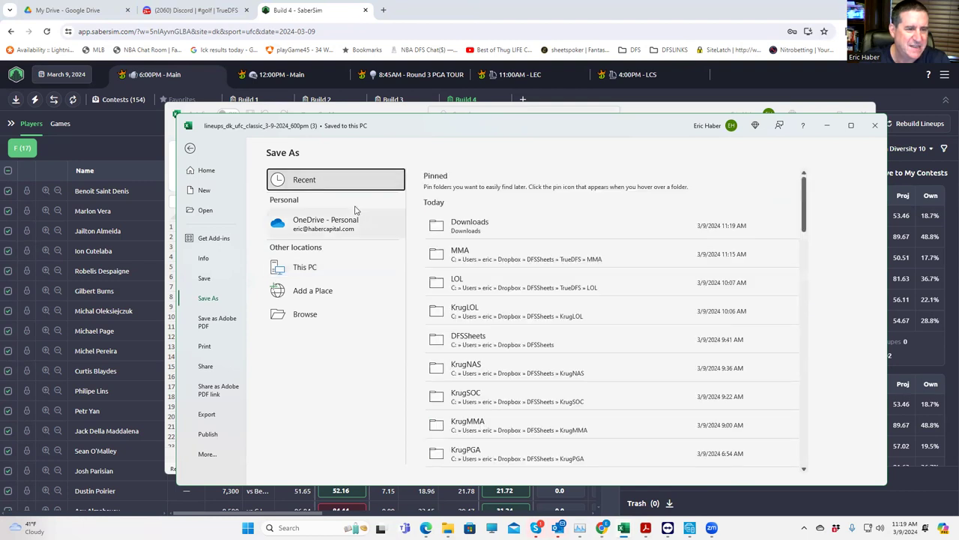
left_click(464, 256)
left_click(564, 187)
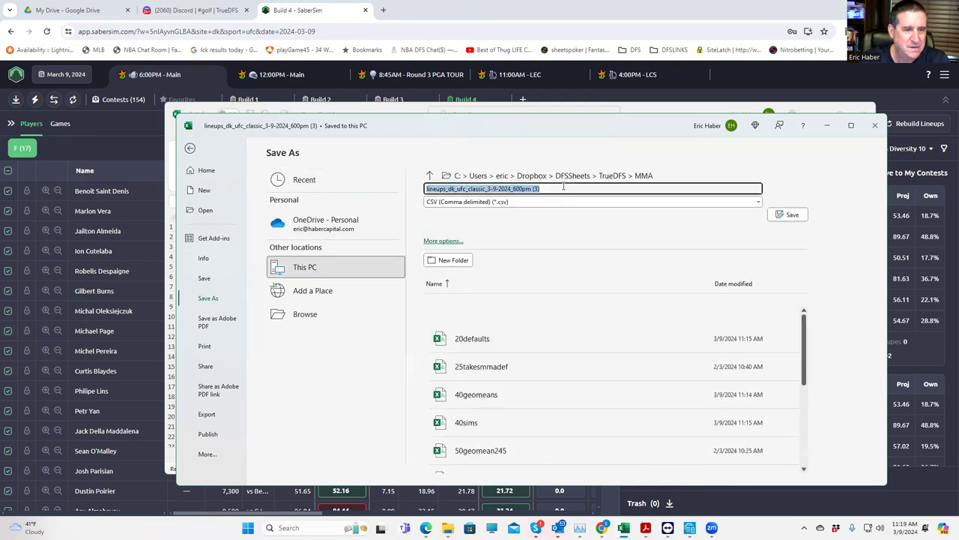
type("30core1k")
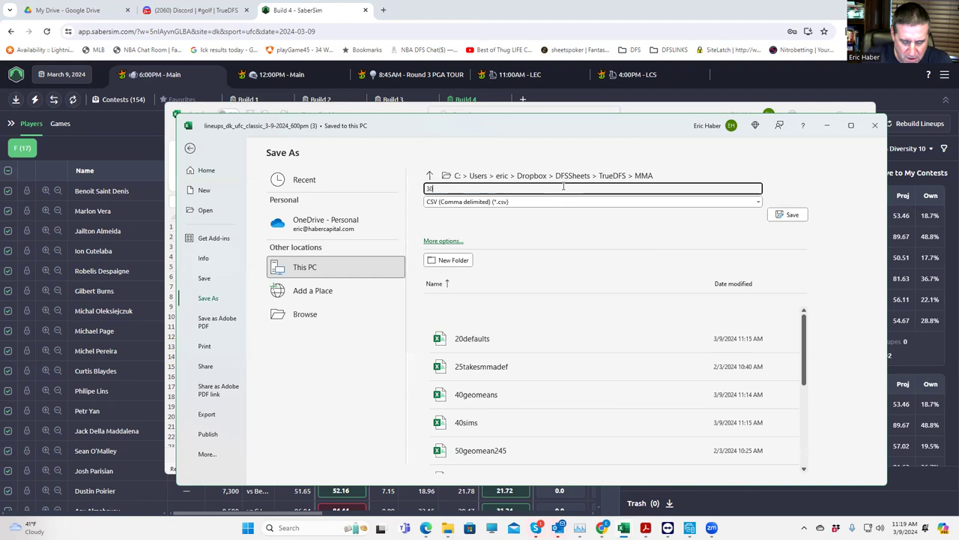
left_click(788, 215)
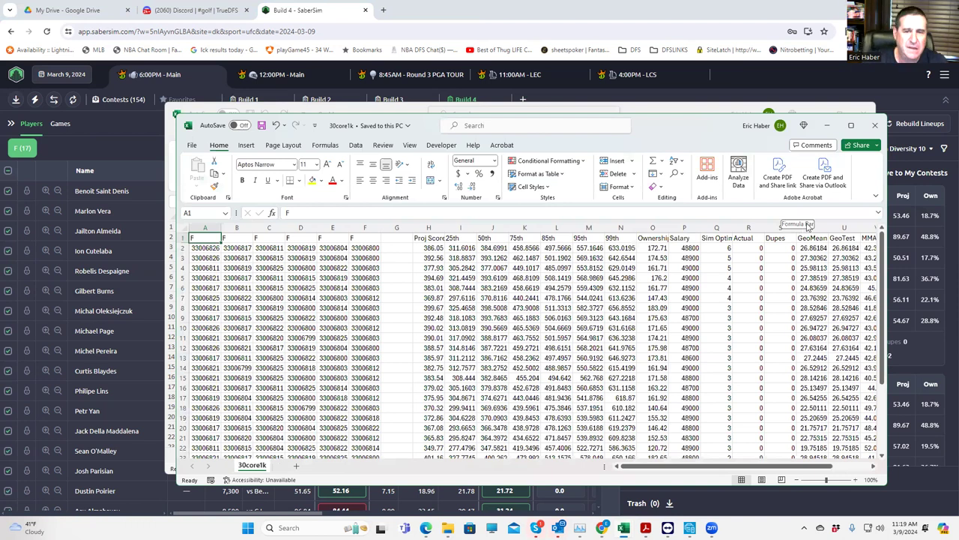
Step: Minimize Excel and open the TrueDFS > MMA folder in File Explorer
left_click(828, 125)
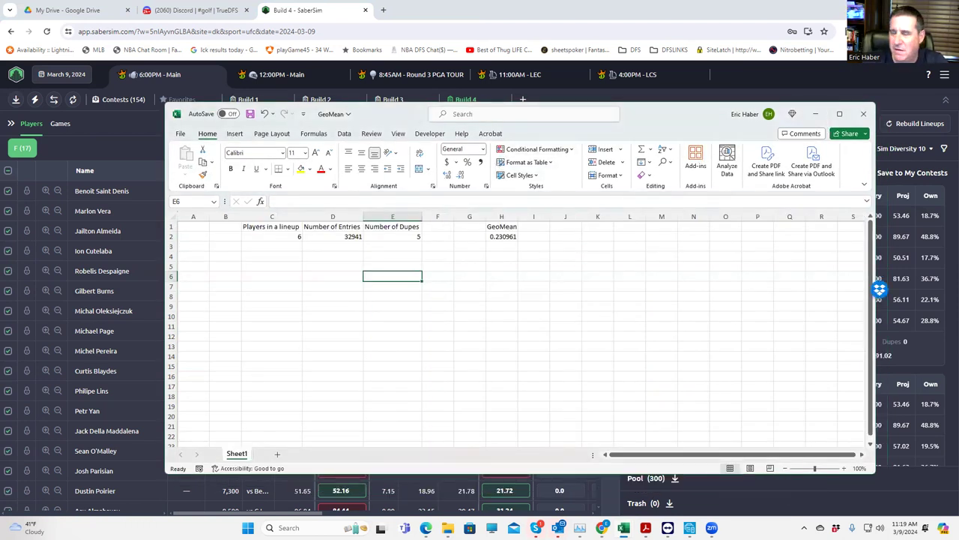
mouse_move(451, 520)
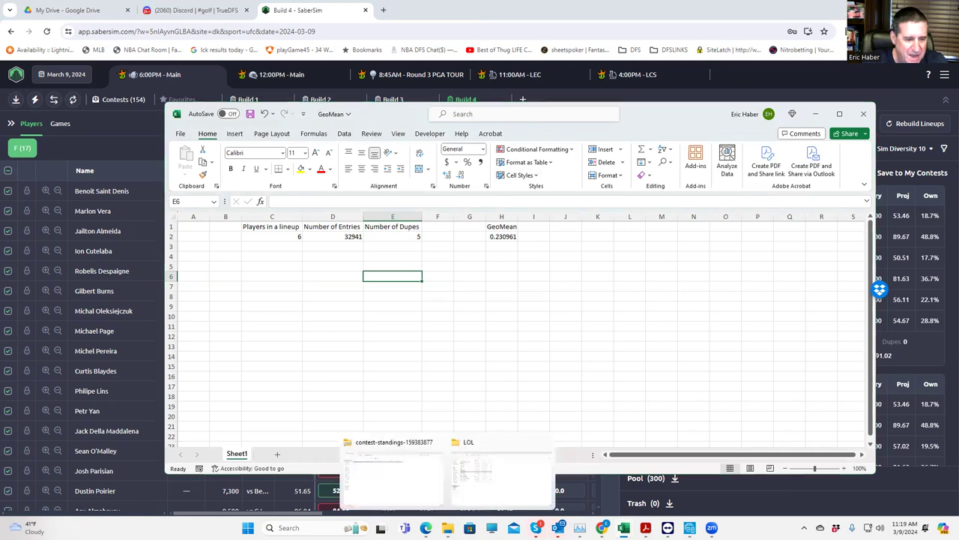
left_click(485, 492)
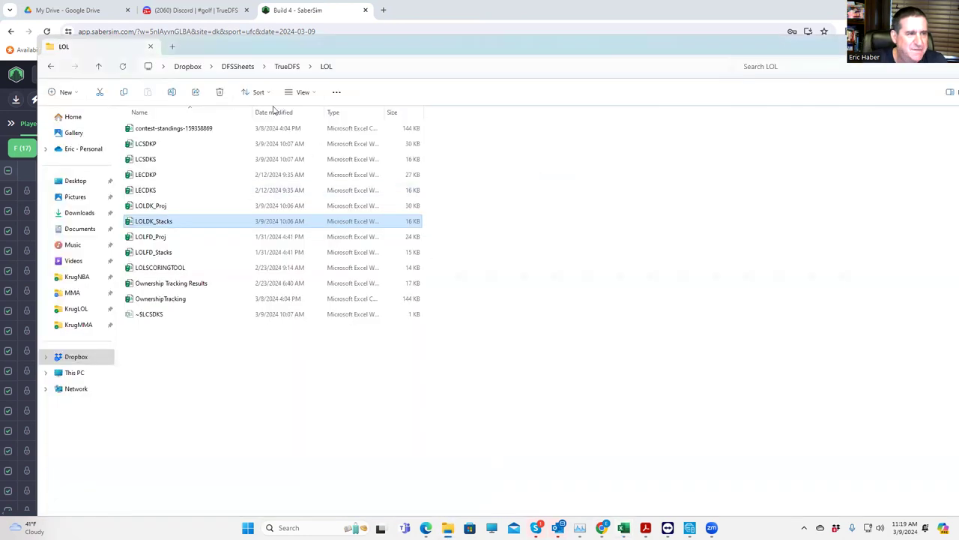
left_click(286, 66)
double_click(150, 160)
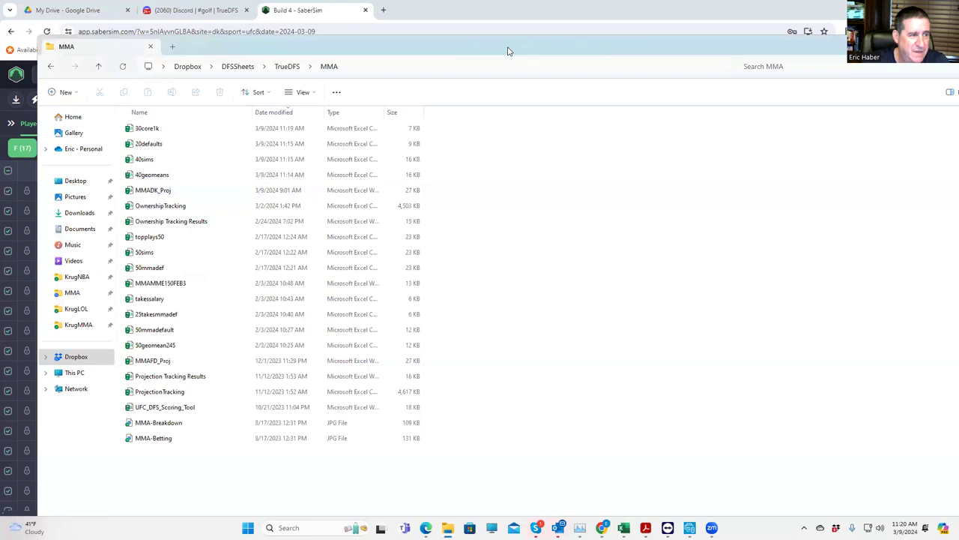
Step: Reposition and maximize Explorer, then minimize it and the GeoMean workbook to reveal SaberSim
left_click_drag(508, 51, 716, 81)
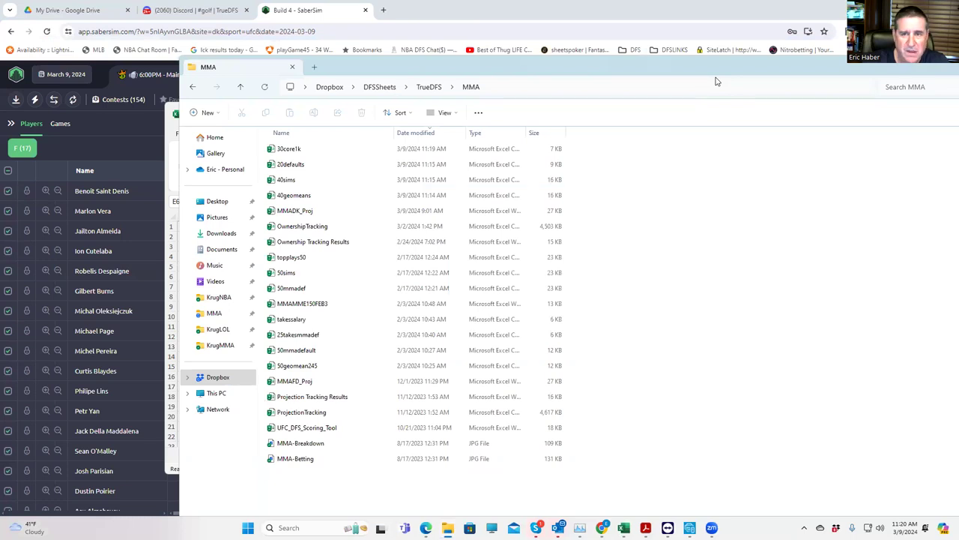
double_click(716, 81)
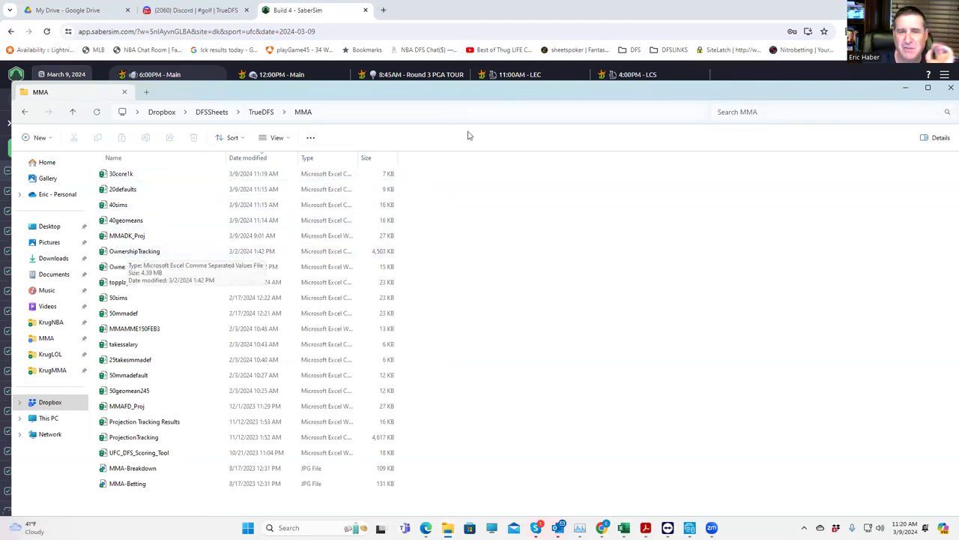
left_click(907, 89)
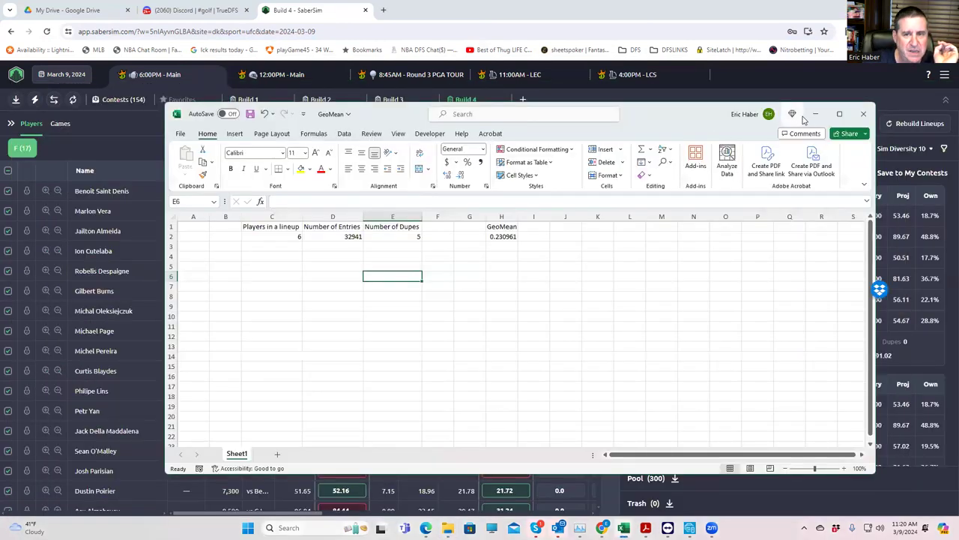
left_click(816, 114)
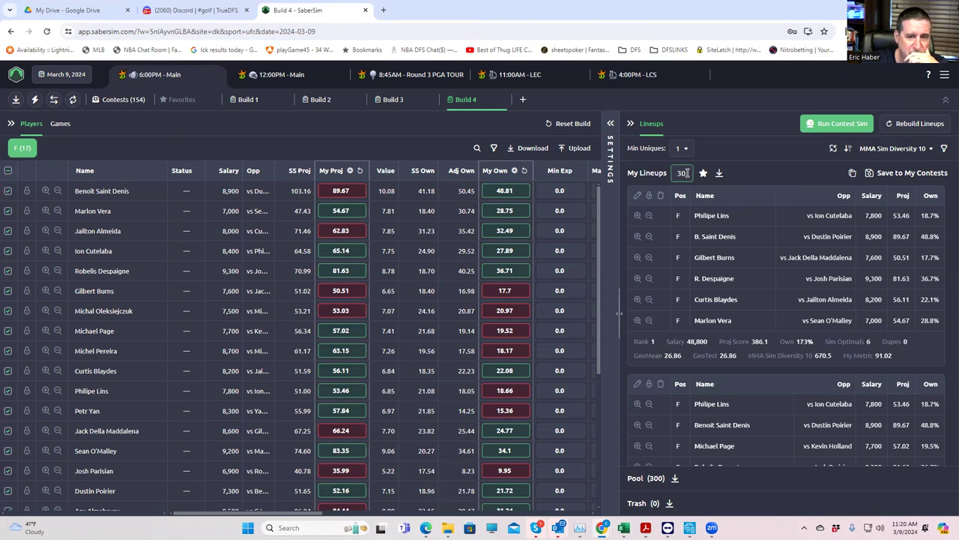
Step: Switch to Build 3, sort by MMA Sim Diversity 10, and download its 20 lineups as CSV
left_click(400, 103)
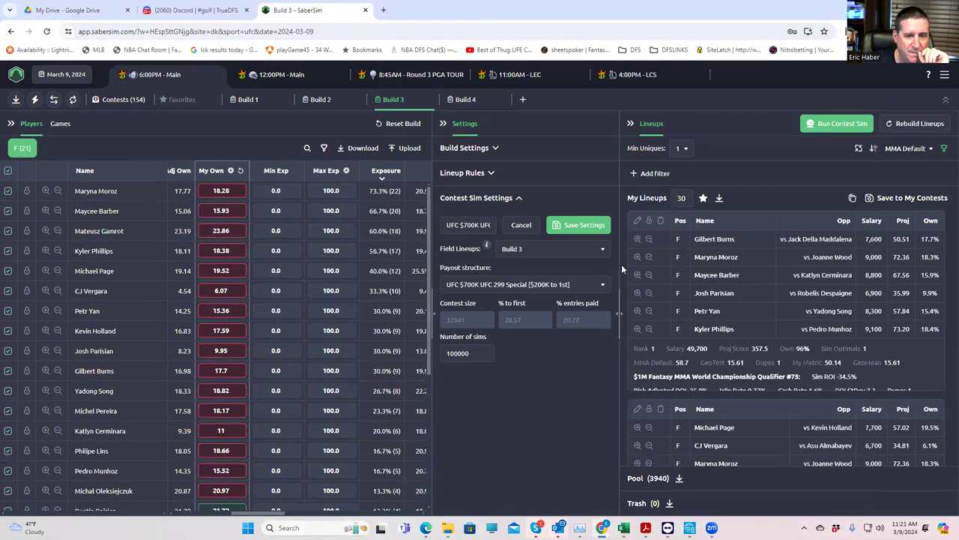
left_click(906, 149)
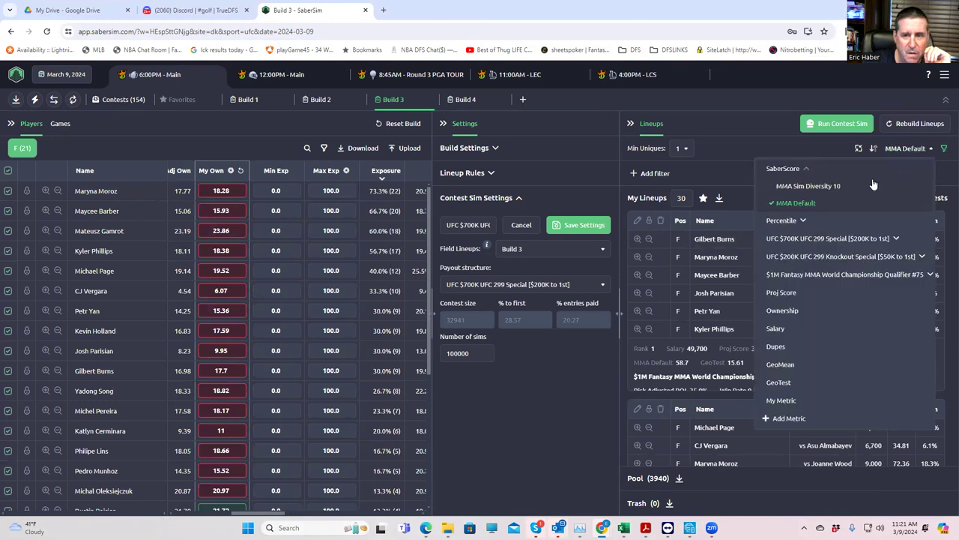
left_click(809, 184)
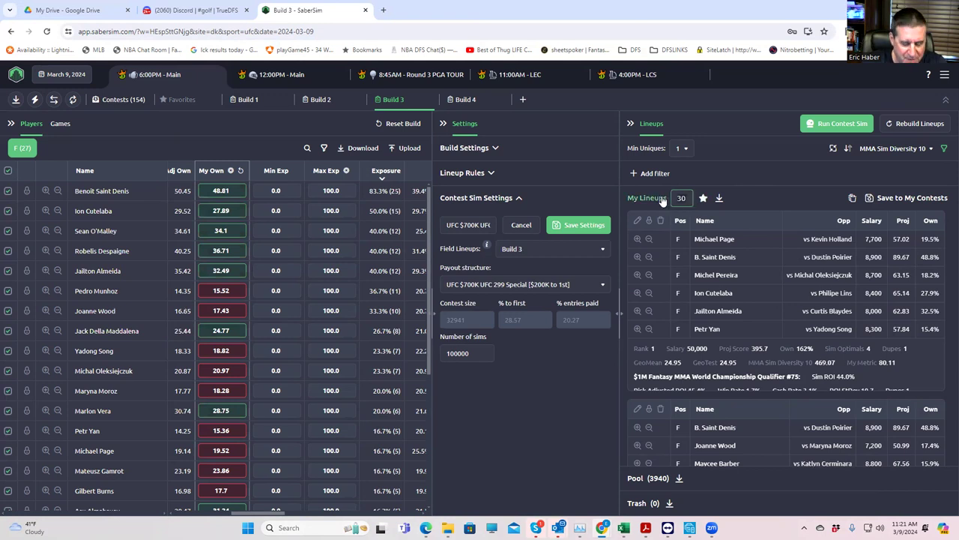
scroll(681, 198, "down", 1)
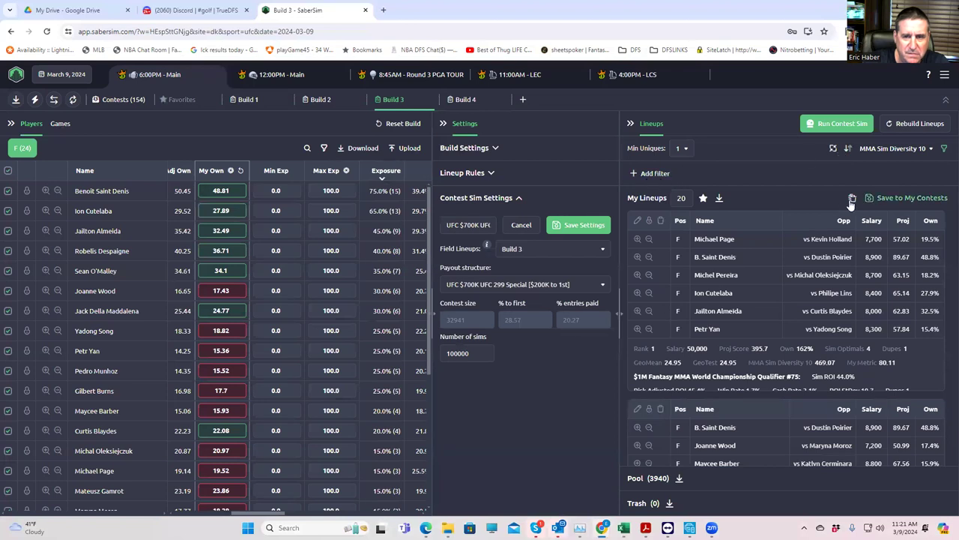
left_click(719, 199)
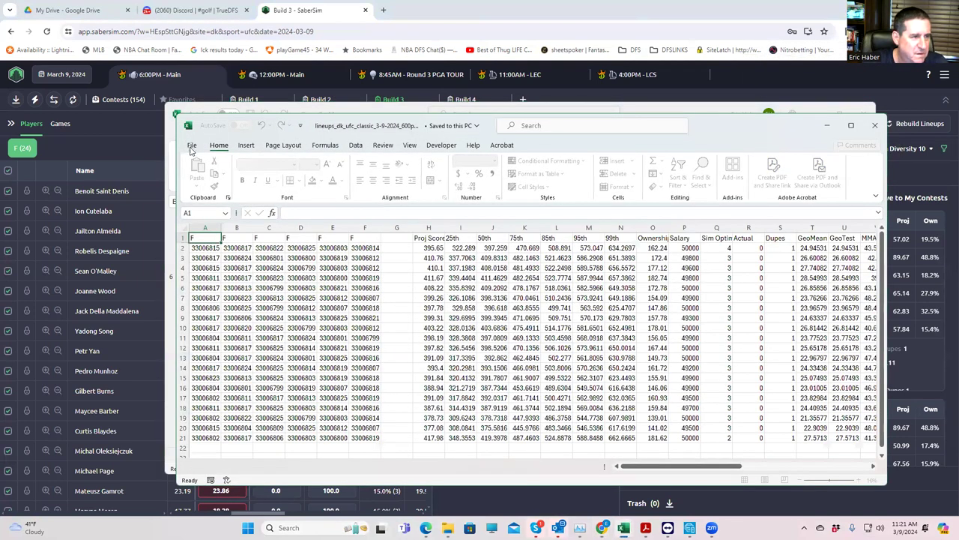
Step: Save the new lineups workbook as the CSV 20sims in the MMA folder
left_click(190, 149)
left_click(209, 297)
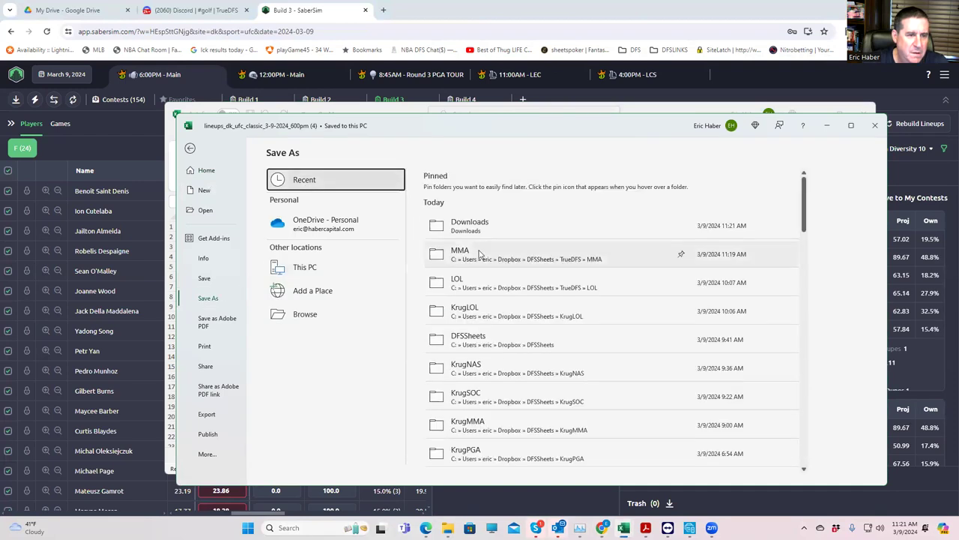
left_click(480, 256)
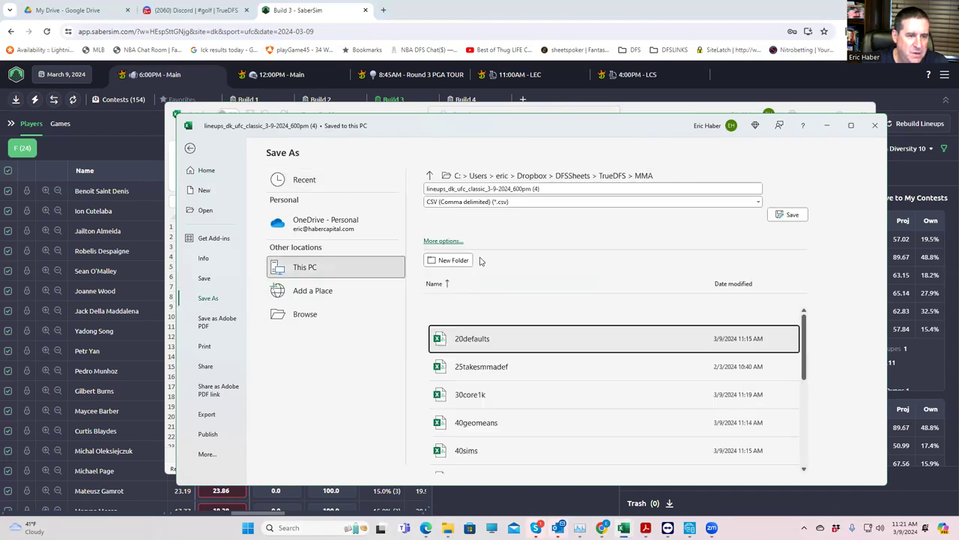
left_click(514, 188)
type("20sims")
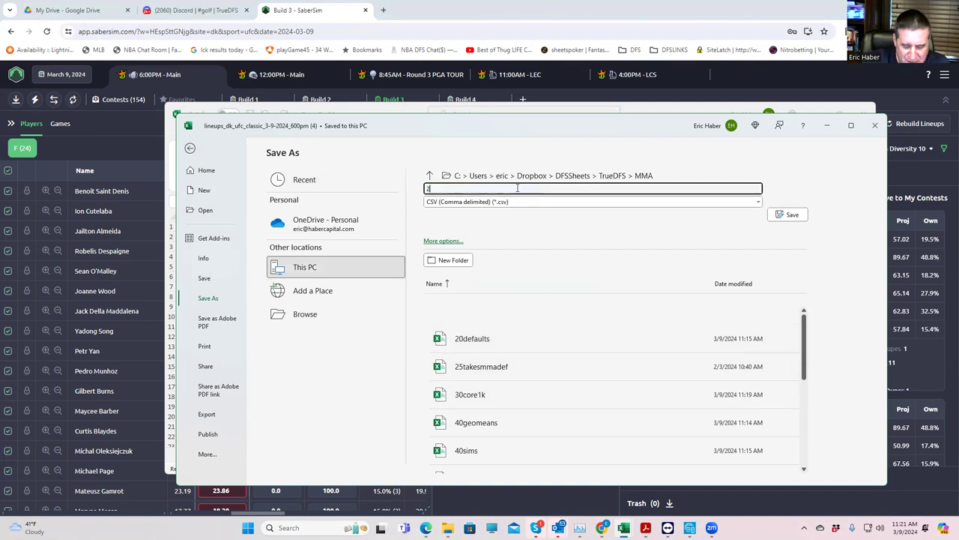
left_click(787, 217)
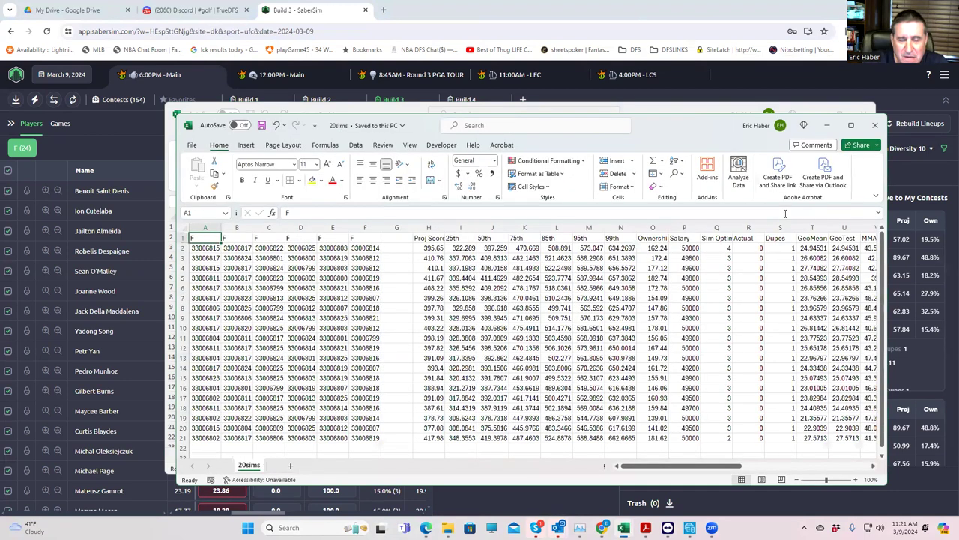
Step: Reopen Save As and check the MMA folder for 20sims and 30core1k, sorted by date modified
left_click(192, 146)
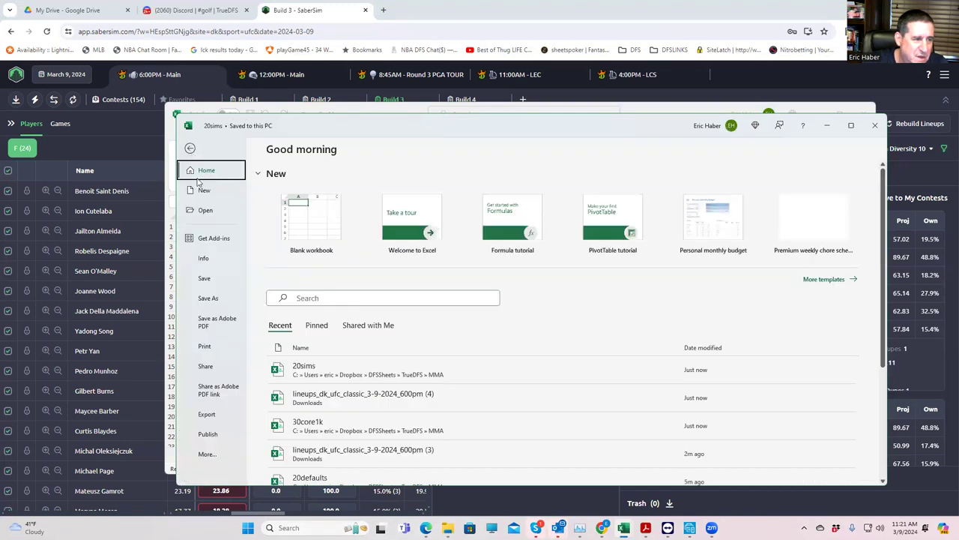
left_click(208, 297)
left_click(317, 184)
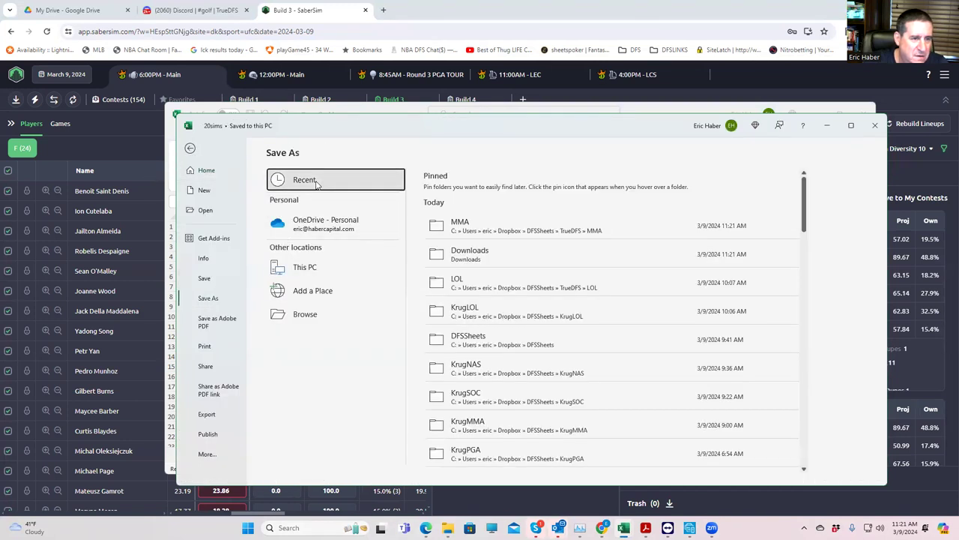
left_click(477, 235)
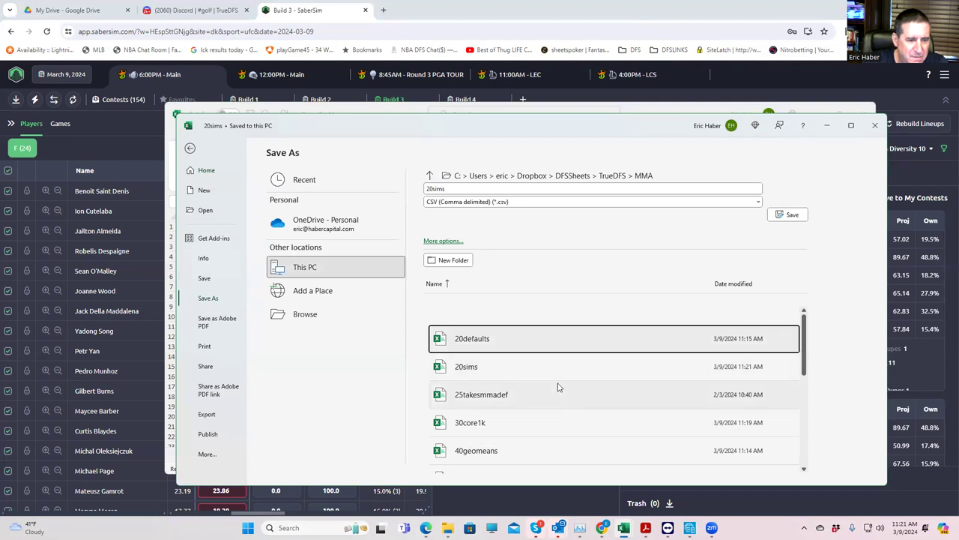
scroll(558, 387, "down", 1)
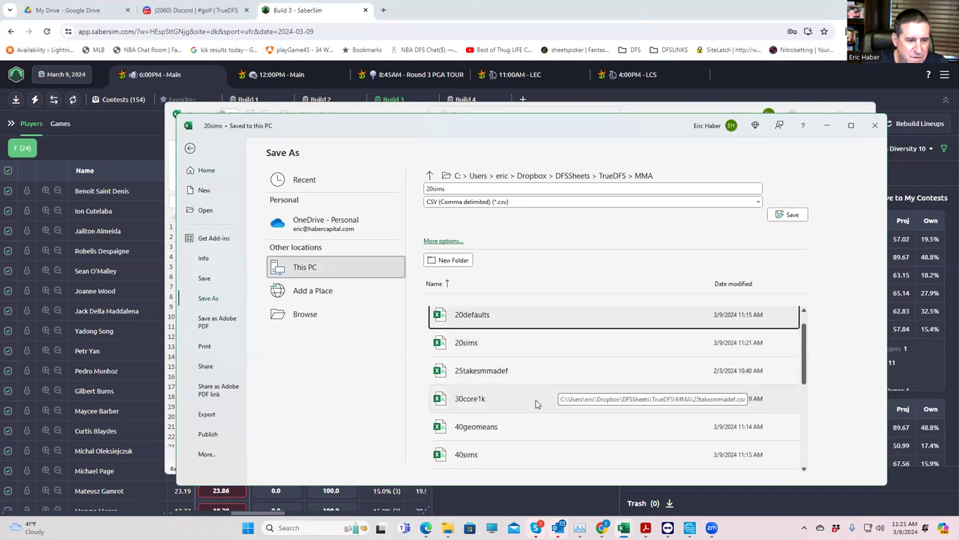
scroll(529, 406, "up", 1)
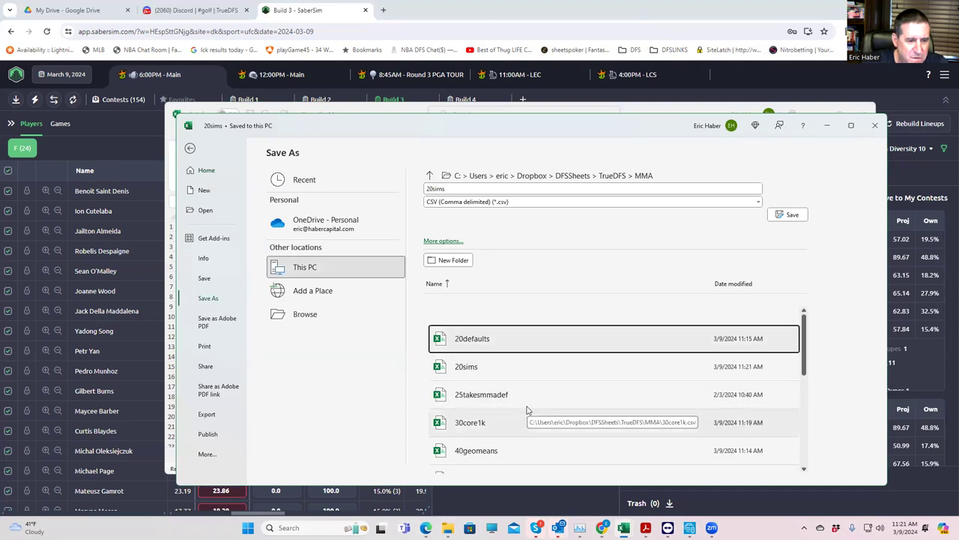
left_click(475, 372)
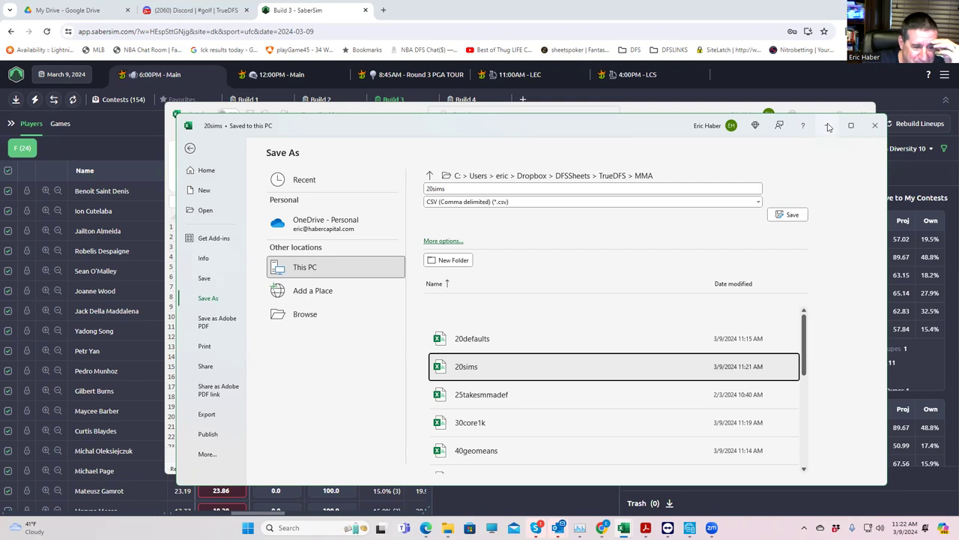
left_click(731, 284)
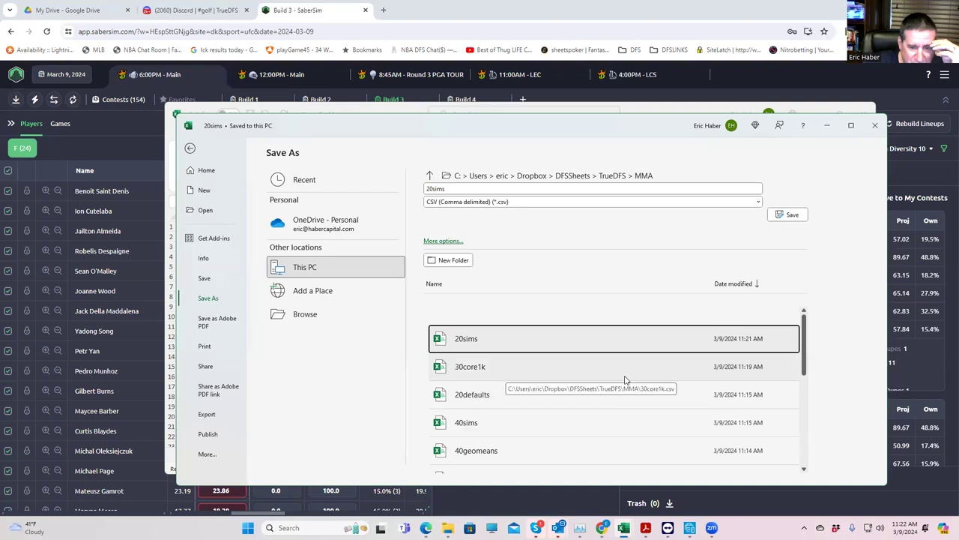
left_click(529, 378)
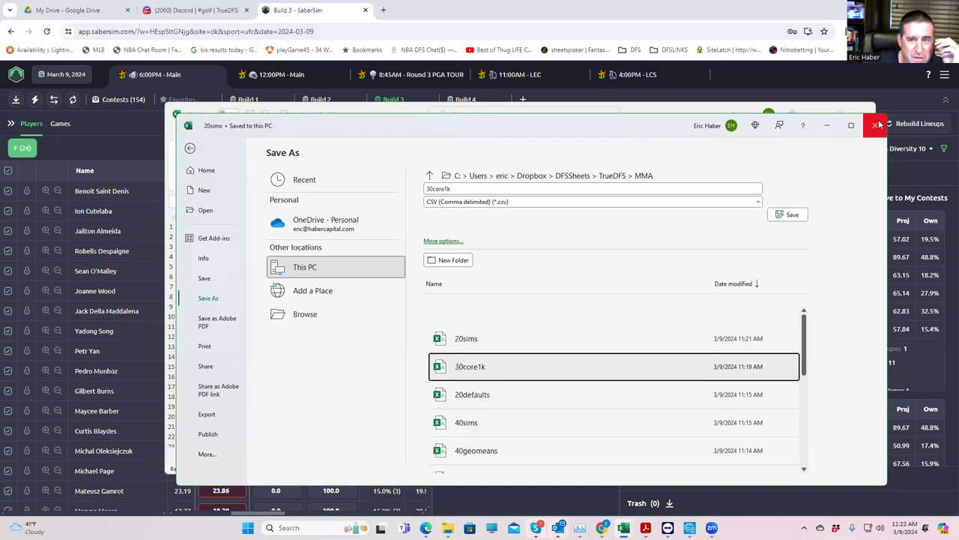
Step: Leave Save As without saving, close the 20sims workbook, and bring up the MMA Explorer window
key("Escape")
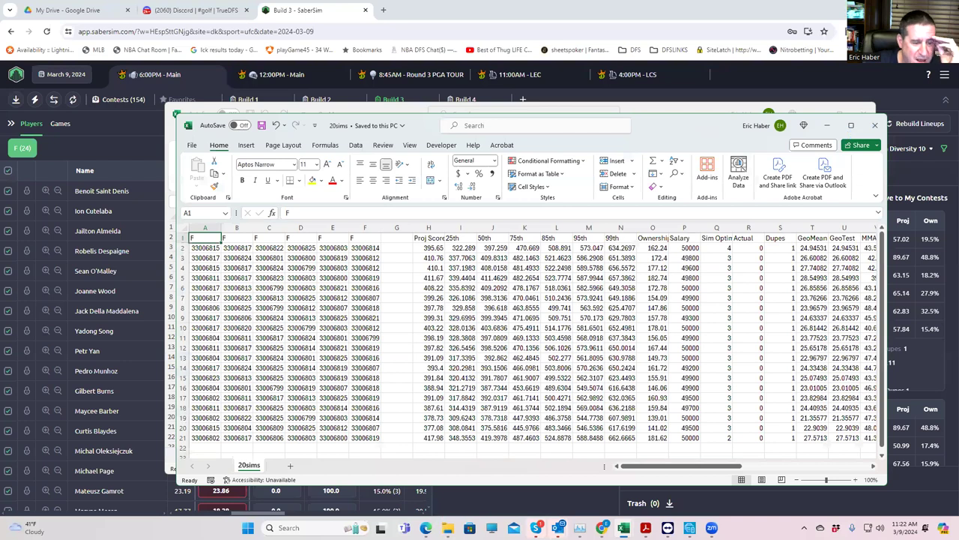
key("ctrl+w")
left_click(447, 528)
left_click(492, 495)
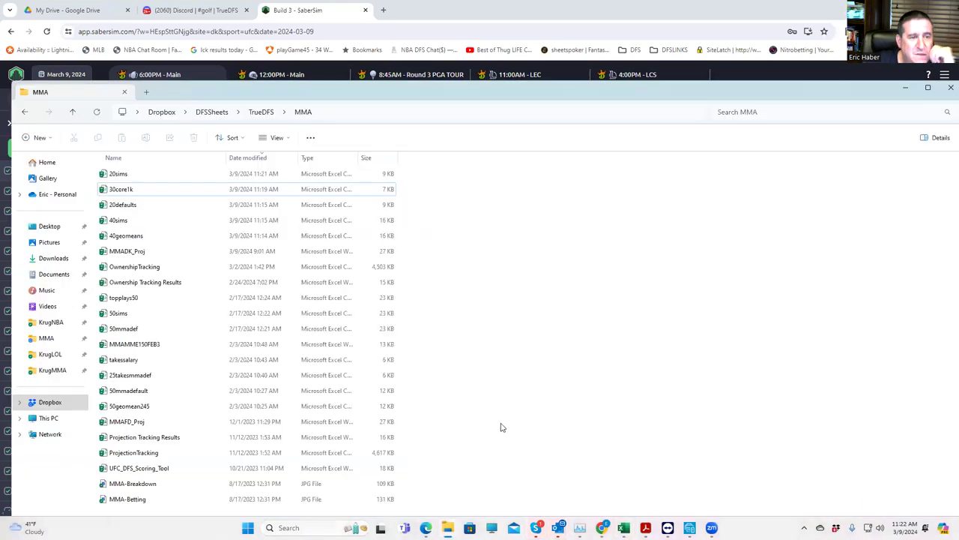
Step: Open 40geomeans and 40sims, then copy the 40sims lineup IDs in A2:F41
double_click(127, 236)
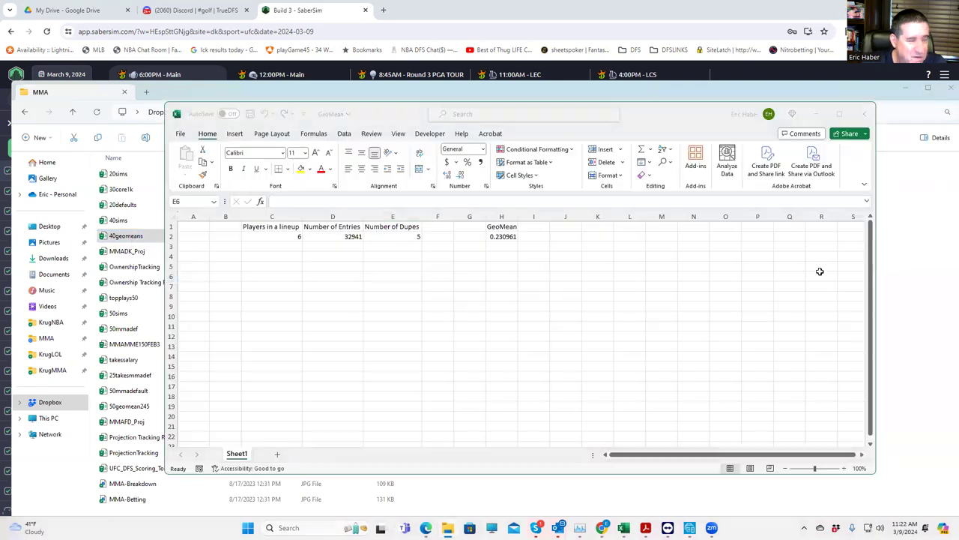
double_click(125, 237)
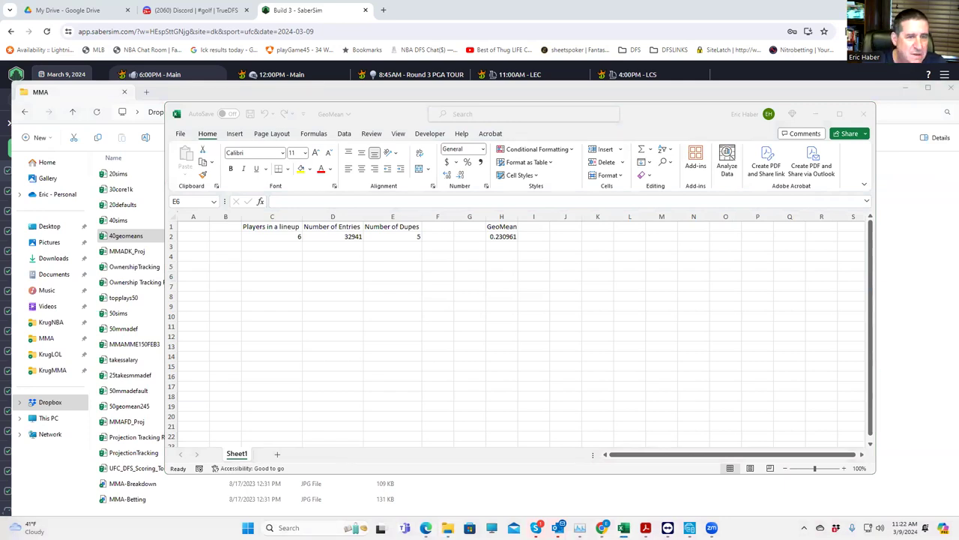
left_click(739, 90)
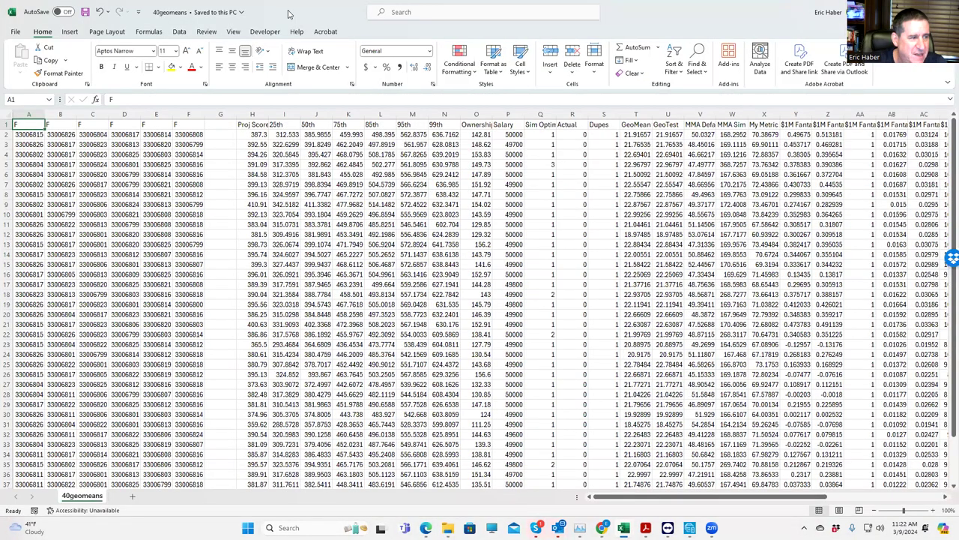
key("super+Down")
left_click(122, 221)
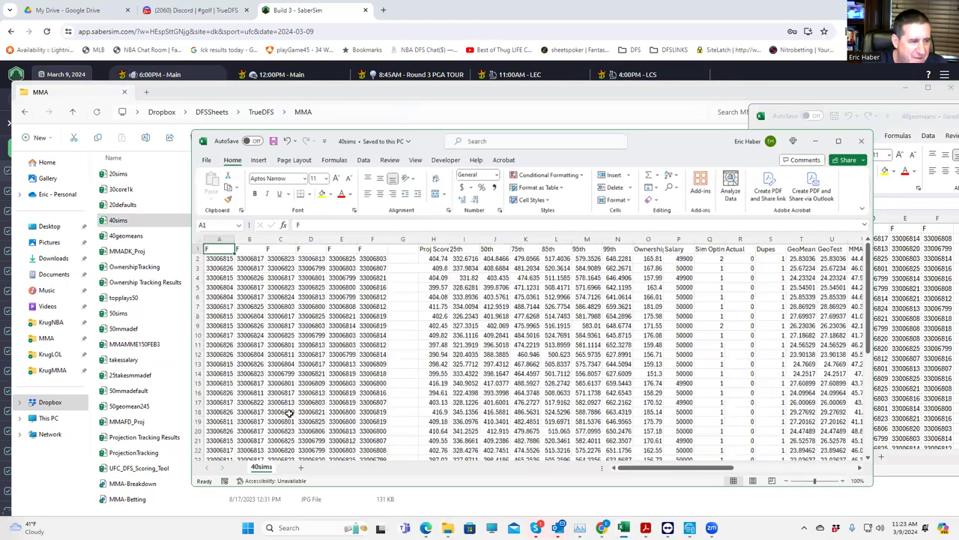
left_click_drag(199, 243, 300, 444)
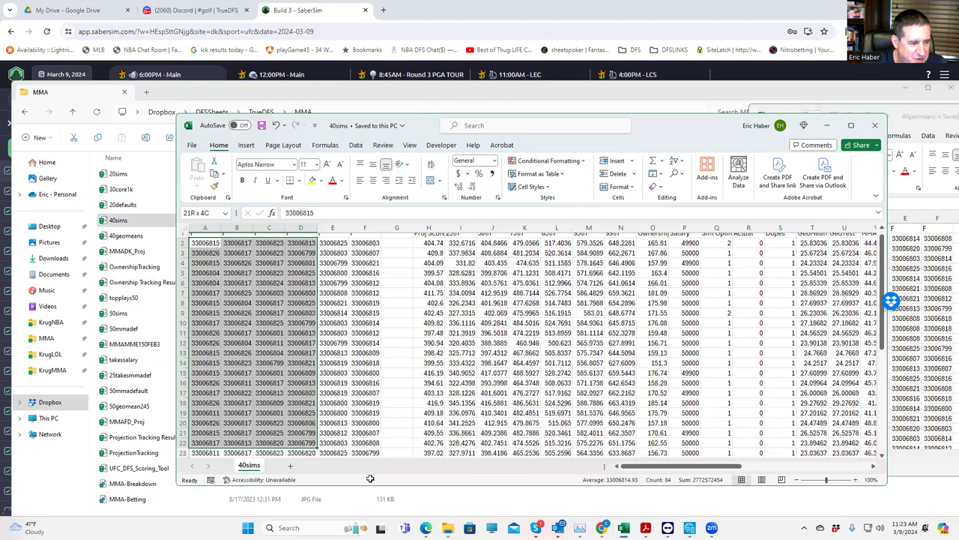
left_click_drag(370, 460, 376, 440)
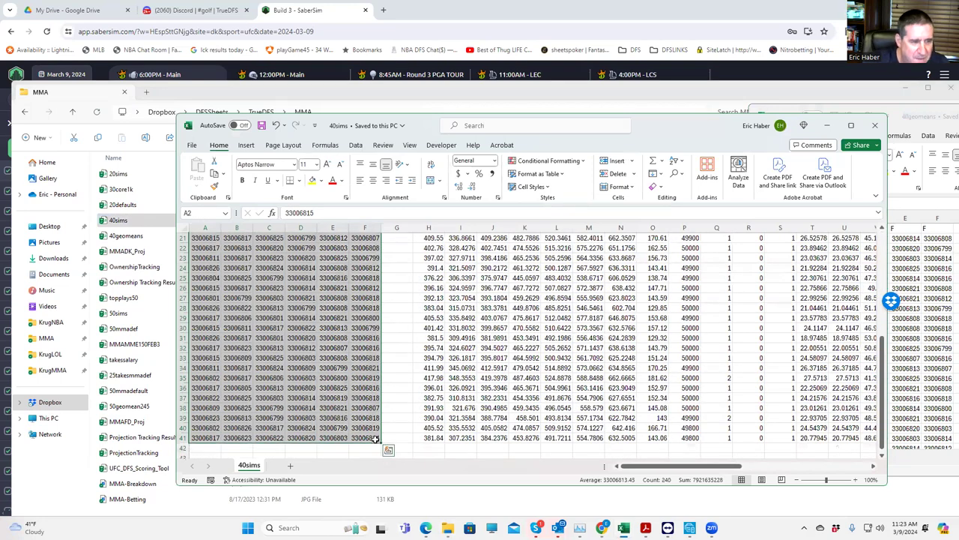
key("ctrl+c")
Step: Paste the 40sims lineups into 40geomeans starting at A42
left_click_drag(955, 118, 753, 110)
left_click(749, 103)
scroll(187, 416, "down", 7)
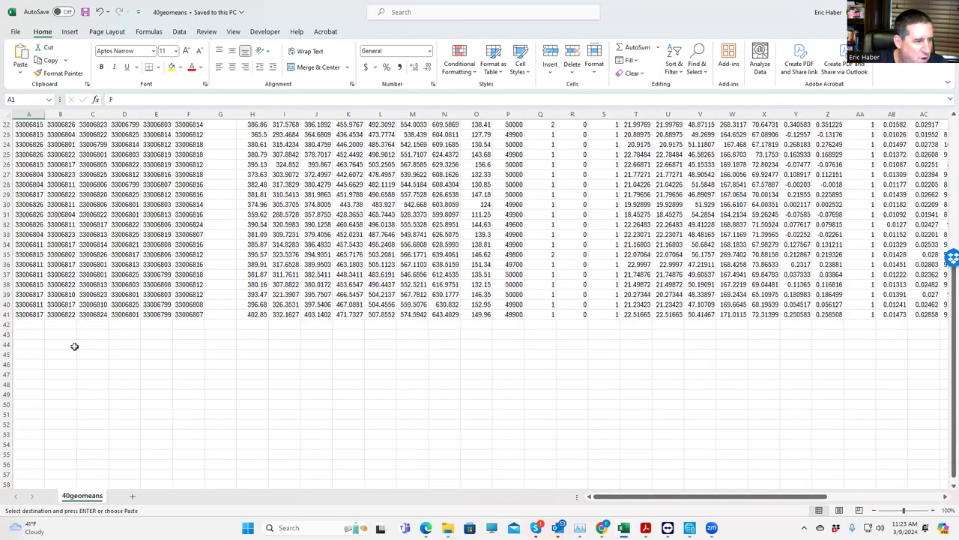
left_click(25, 323)
key("ctrl+v")
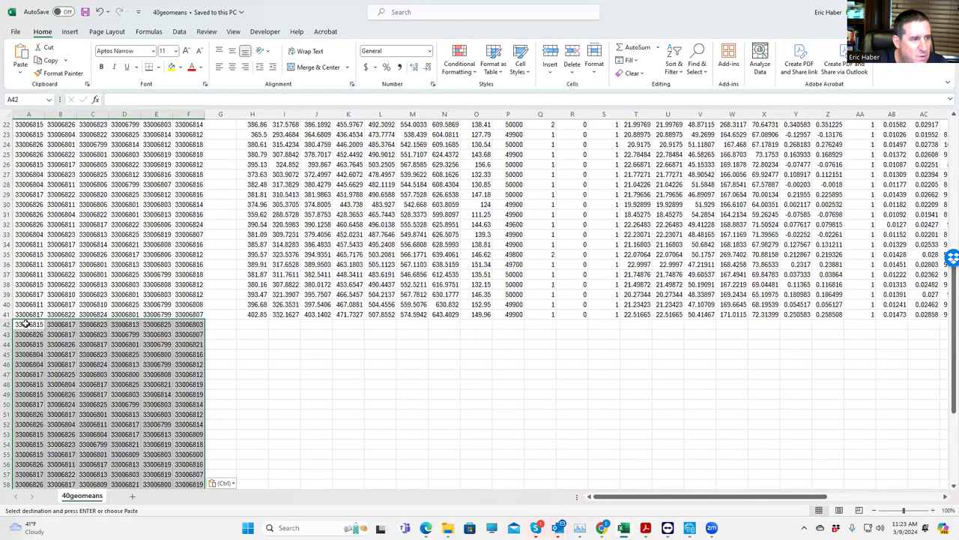
key("alt+Tab")
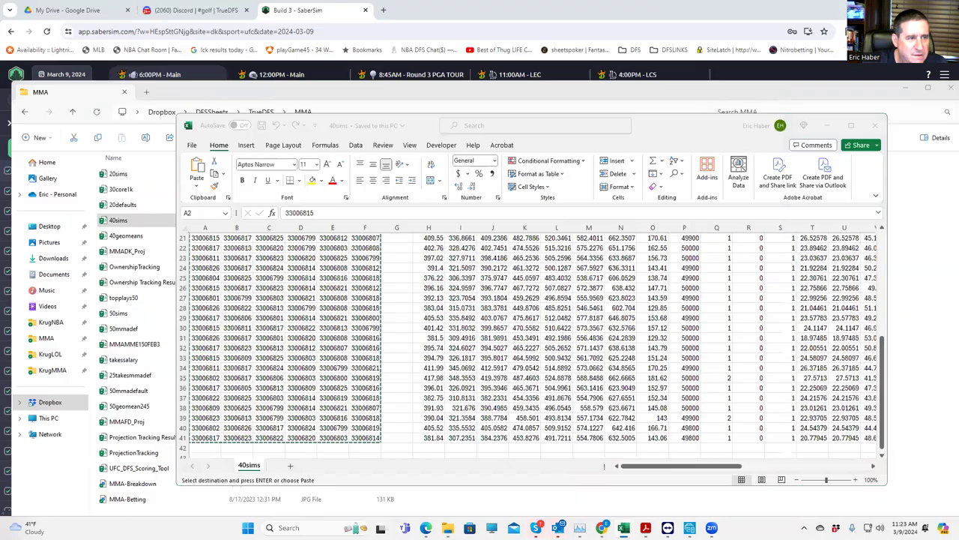
Step: Copy the 20defaults lineup IDs A2:F21 and paste them into 40geomeans at A82
left_click(822, 130)
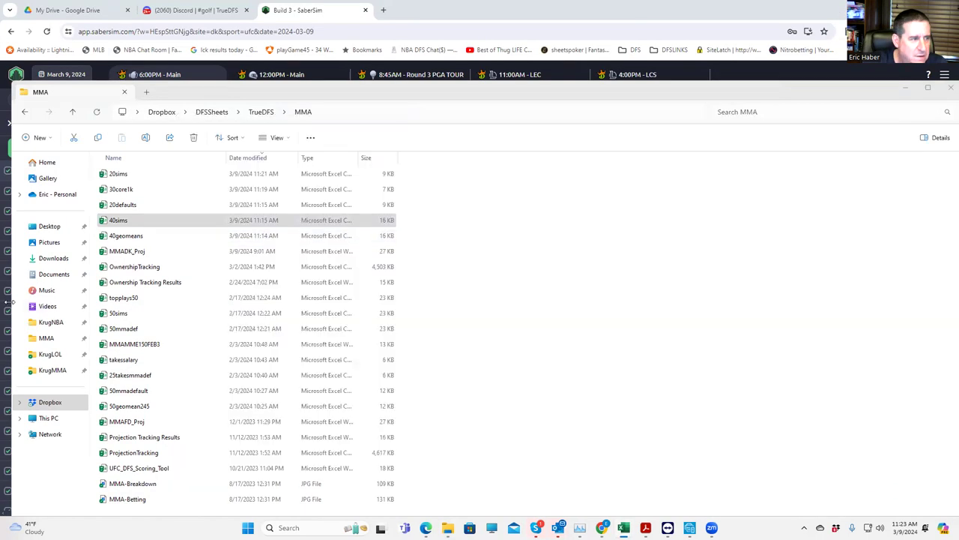
double_click(123, 204)
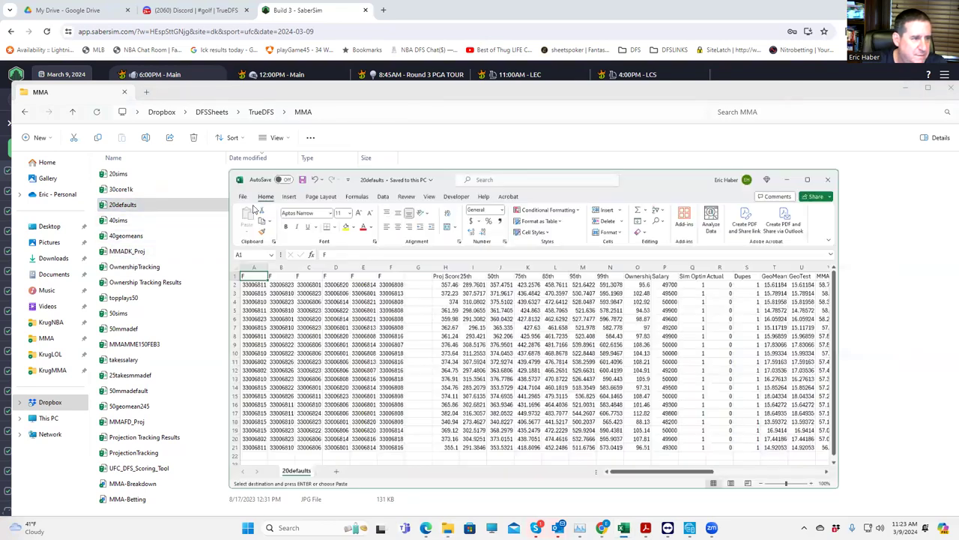
left_click(202, 249)
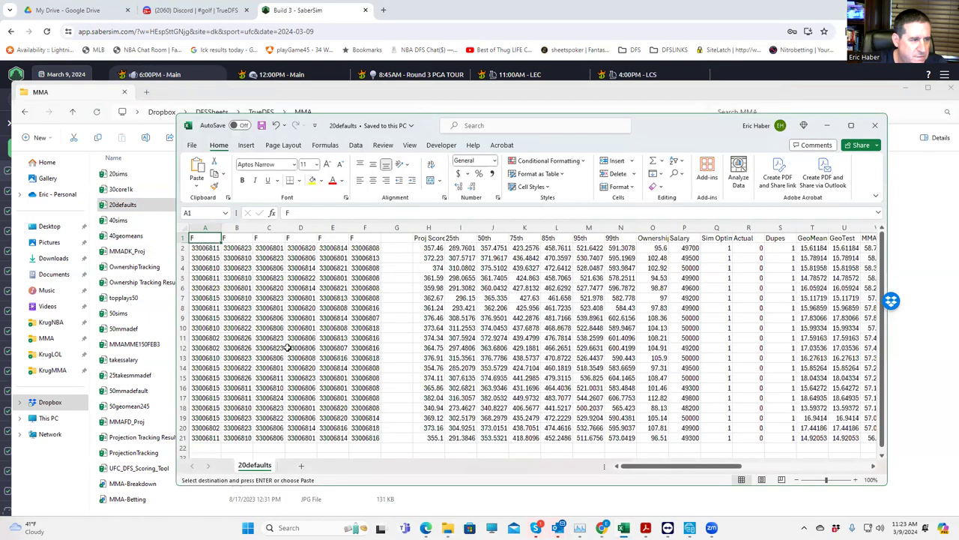
left_click(359, 439, "shift")
key("ctrl+c")
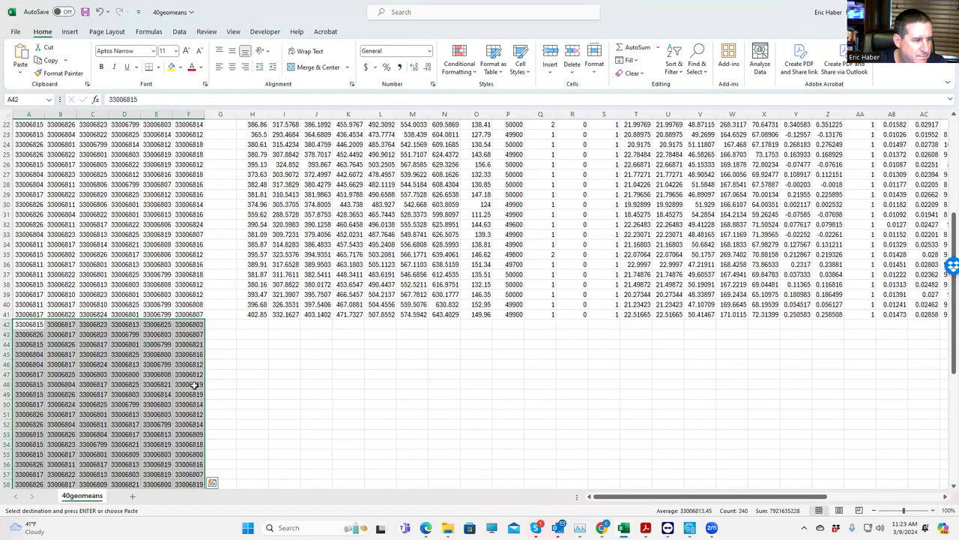
scroll(150, 386, "down", 12)
left_click(31, 365)
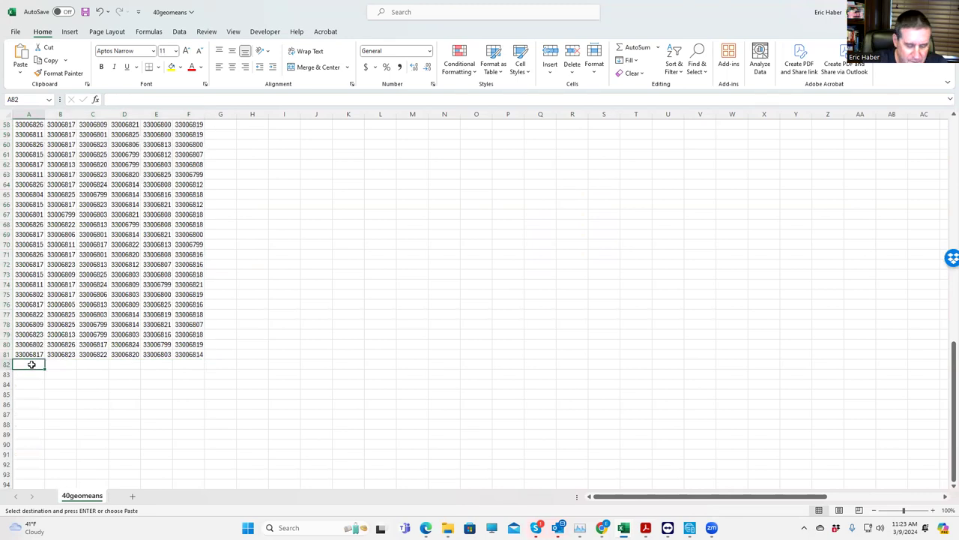
key("ctrl+v")
Step: Copy the 30core1k lineup IDs and paste them into 40geomeans starting at A102
double_click(691, 17)
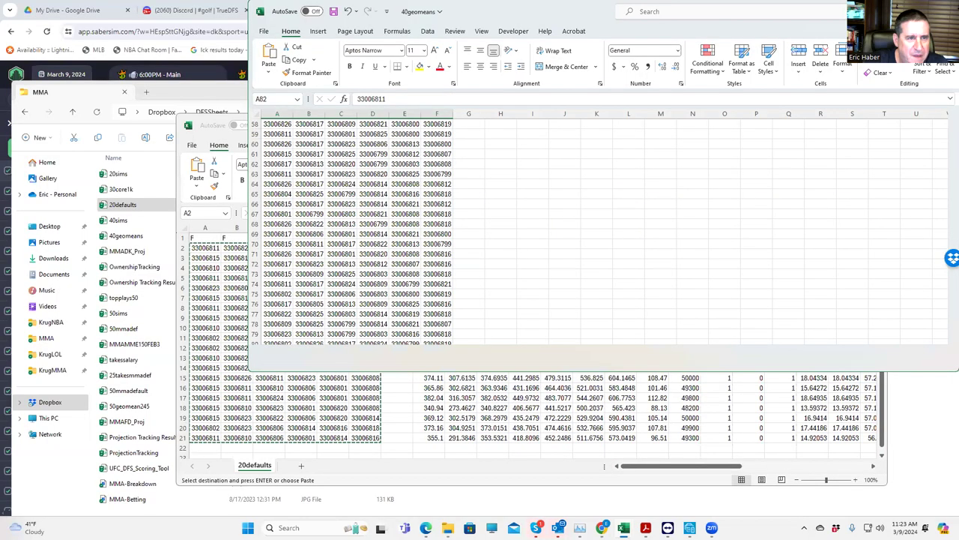
left_click(873, 12)
left_click(124, 191)
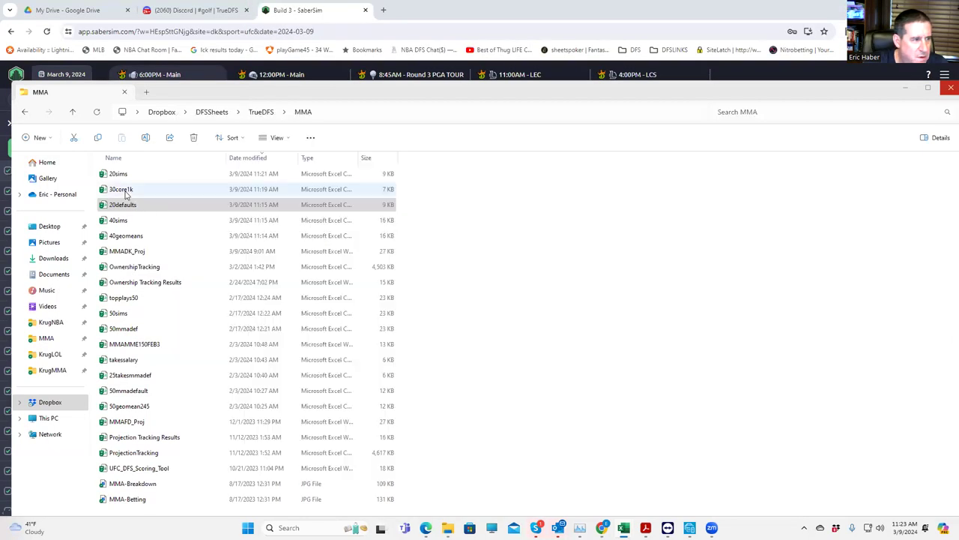
double_click(124, 191)
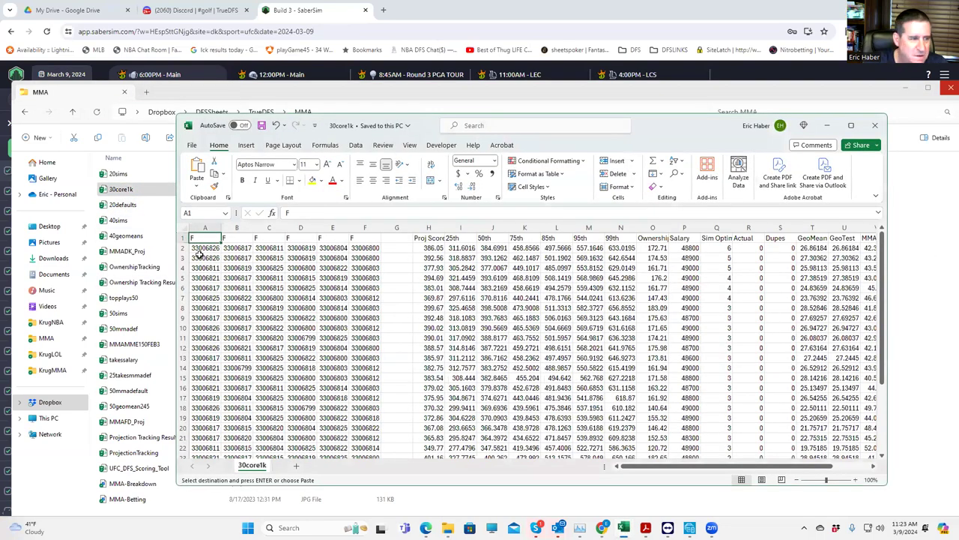
left_click_drag(204, 247, 378, 439)
key("ctrl+c")
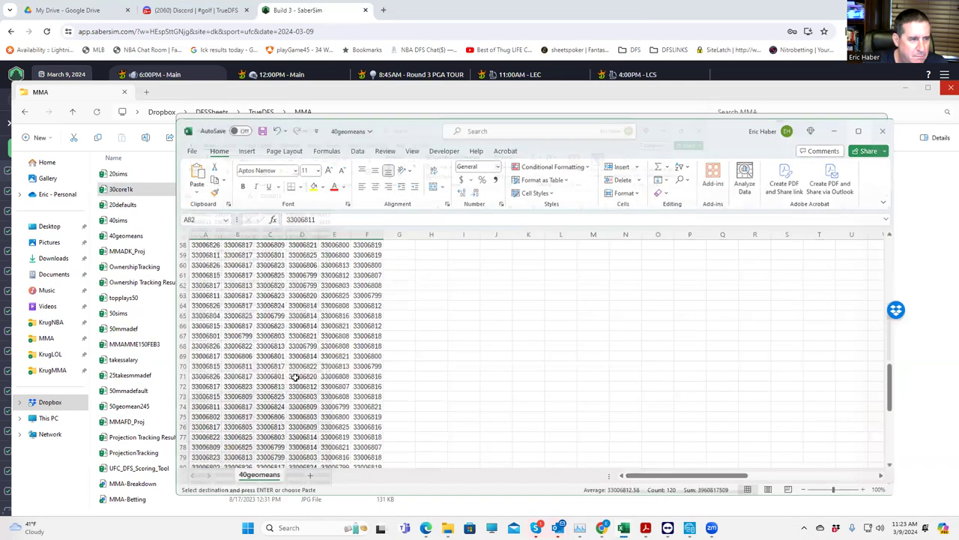
key("super+Up")
left_click(39, 325)
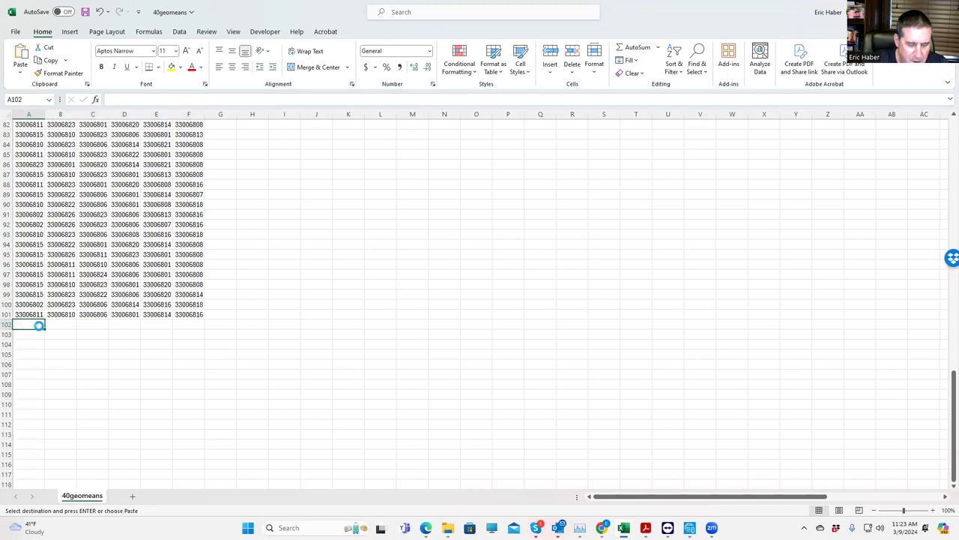
key("ctrl+v")
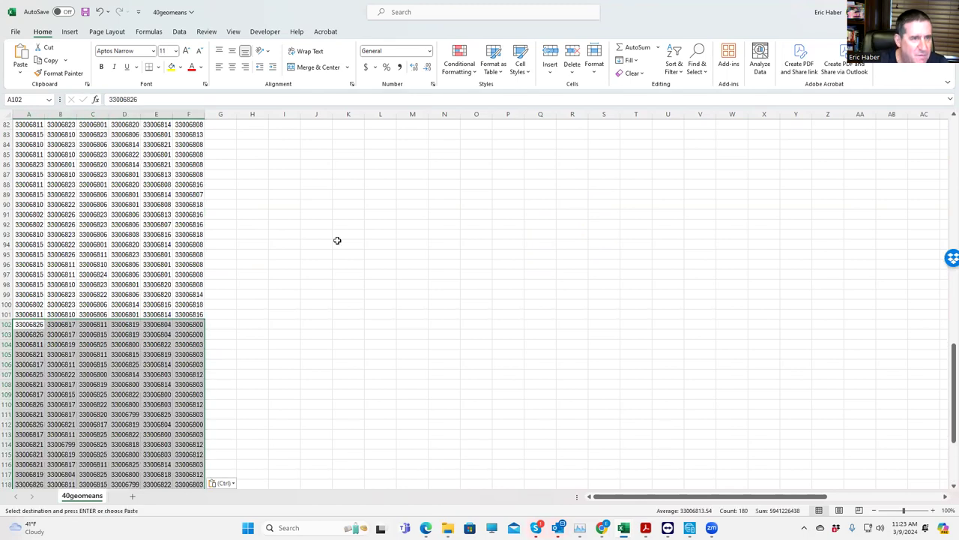
double_click(689, 17)
Step: Copy the 20sims lineups A2:F21 and paste them into 40geomeans at A132
left_click(162, 174)
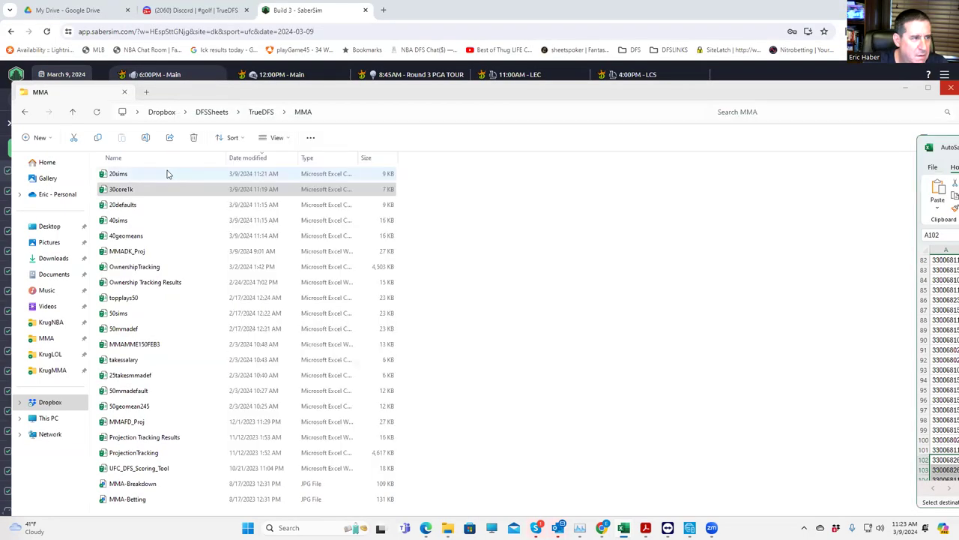
left_click(135, 176)
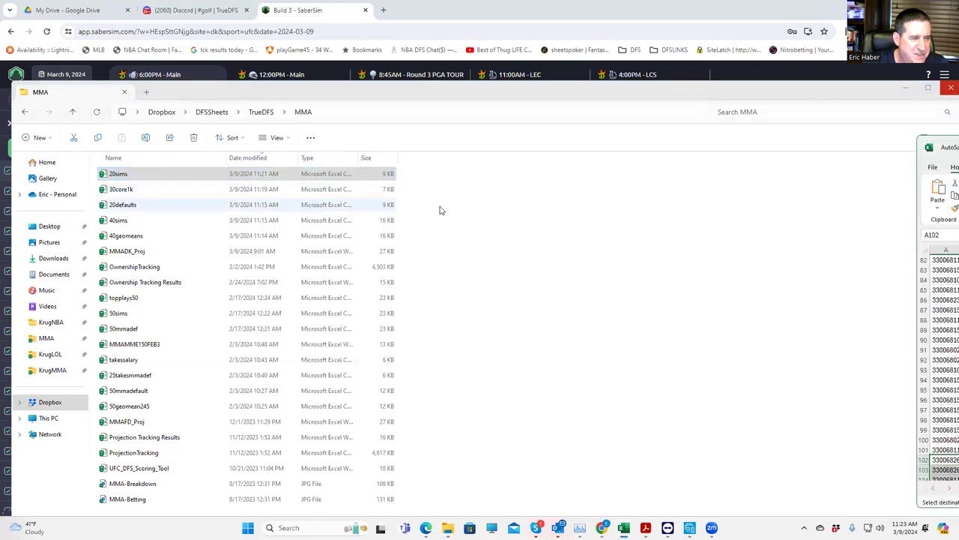
left_click(842, 297)
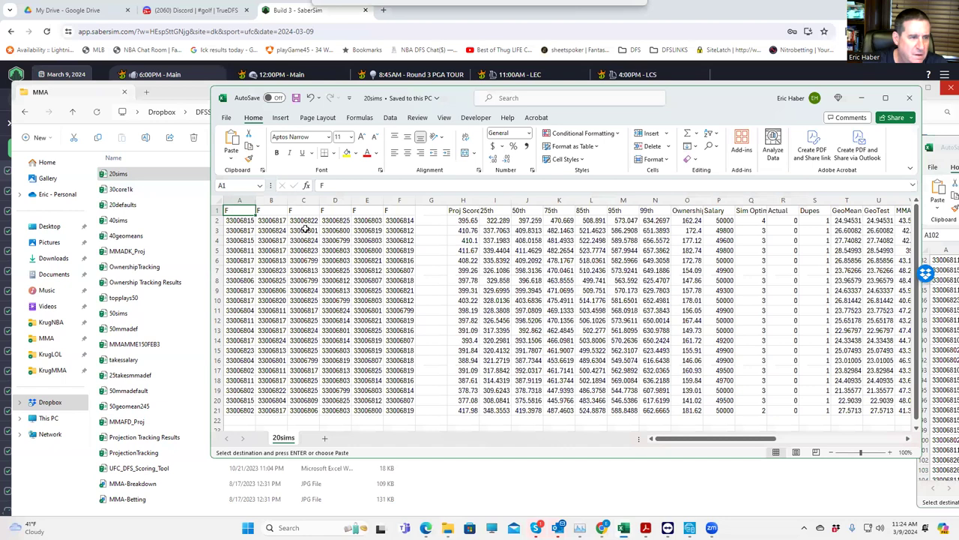
left_click_drag(239, 221, 412, 411)
key("ctrl+c")
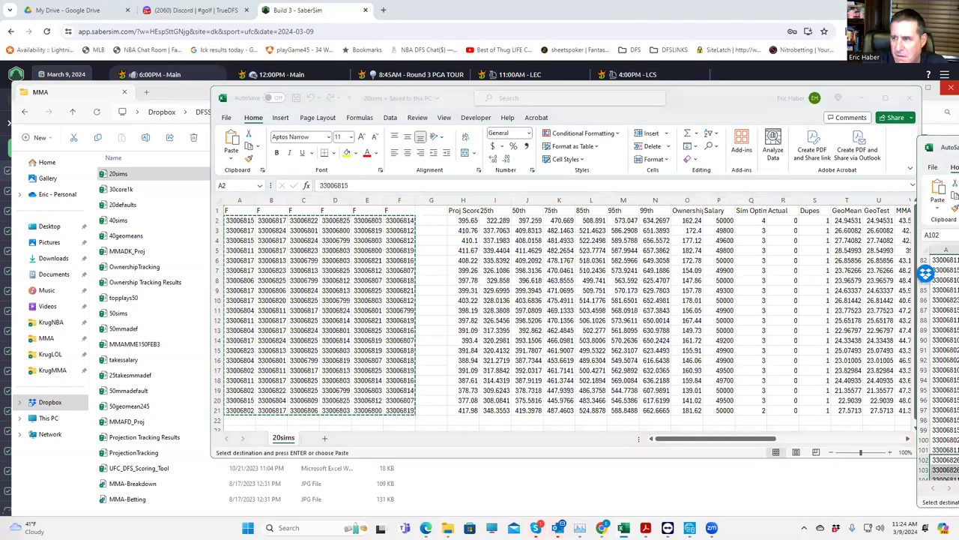
left_click(937, 147)
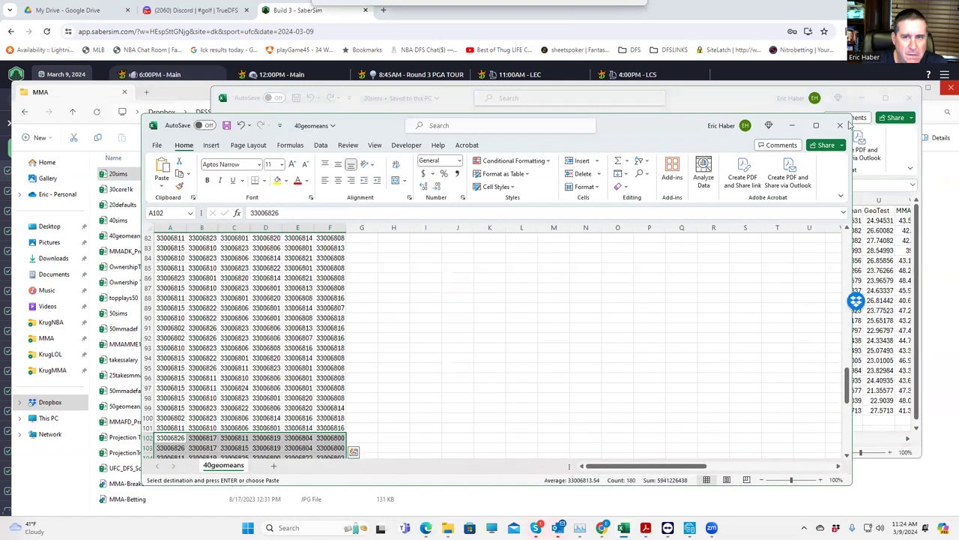
double_click(525, 96)
scroll(277, 374, "down", 11)
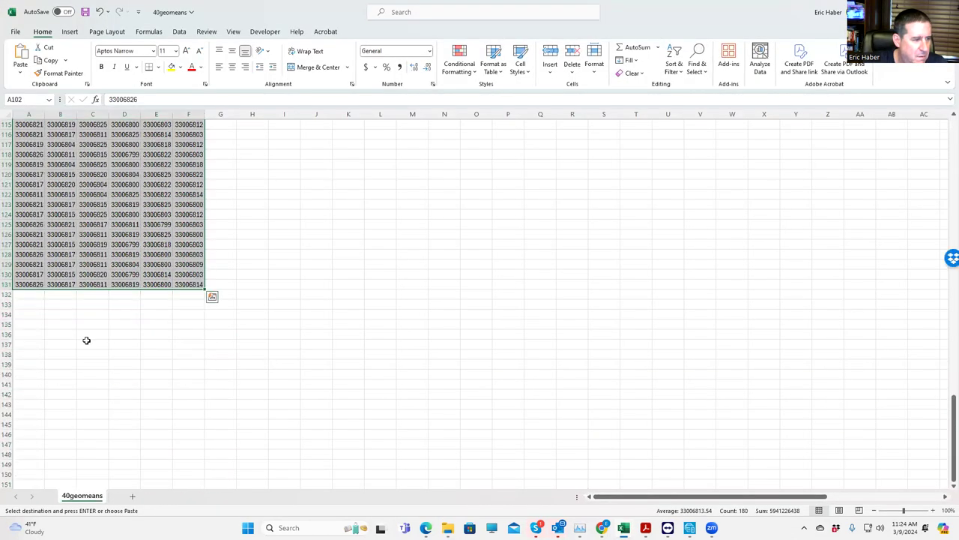
left_click(36, 294)
key("ctrl+v")
left_click(382, 303)
Step: Select and copy all 150 lineups in A2:F151 of 40geomeans
scroll(394, 267, "up", 16)
scroll(395, 268, "up", 20)
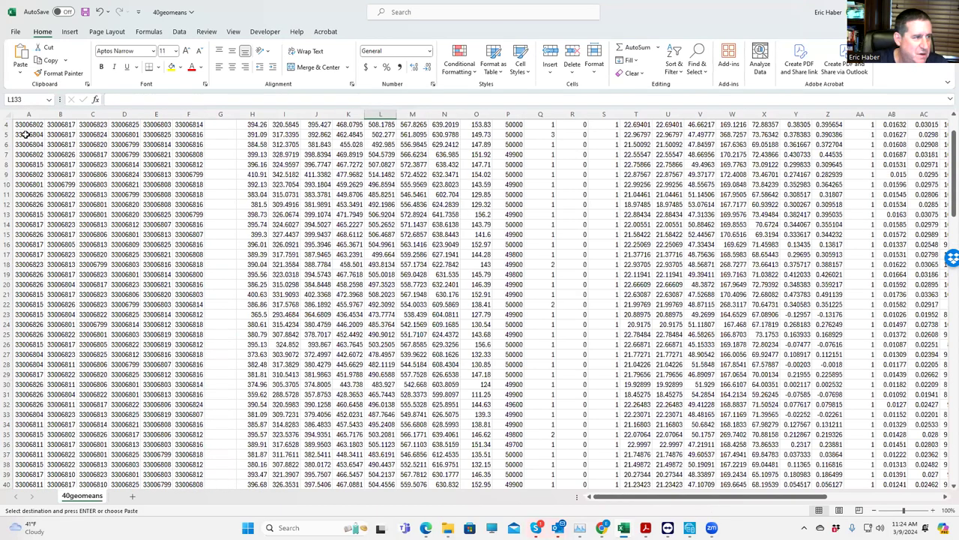
left_click_drag(28, 124, 196, 480)
key("ctrl+v")
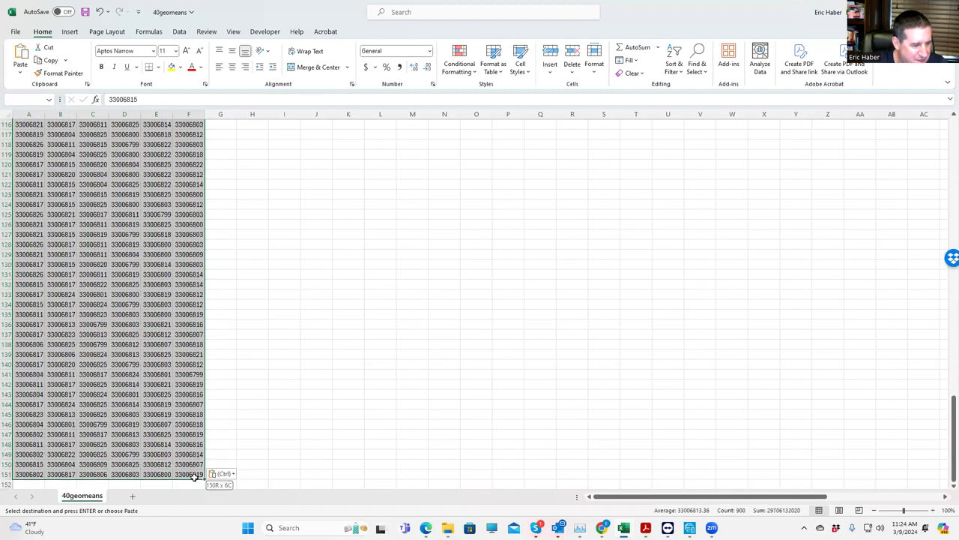
key("ctrl+c")
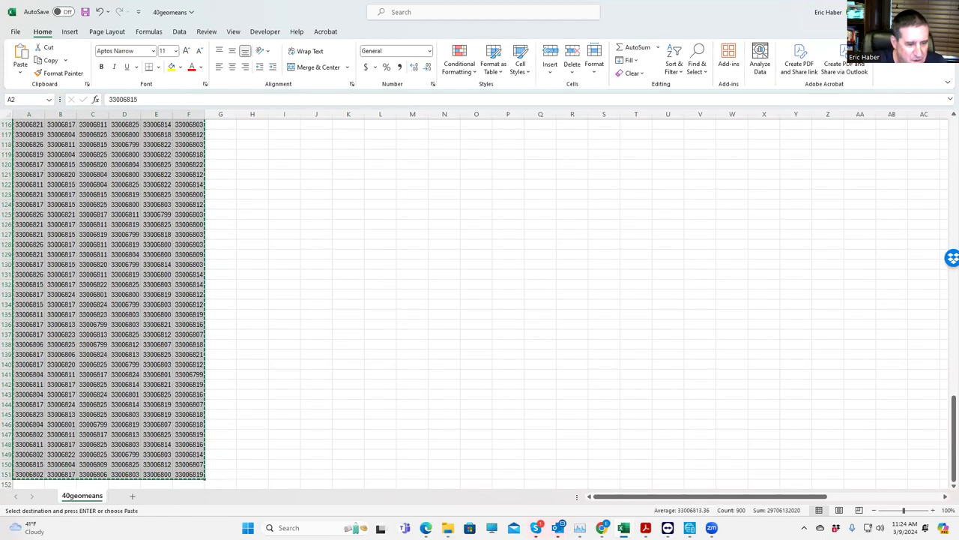
Step: Open the DupeTest1 v3 workbook from the DFSSheets folder in Excel
mouse_move(448, 527)
left_click(502, 477)
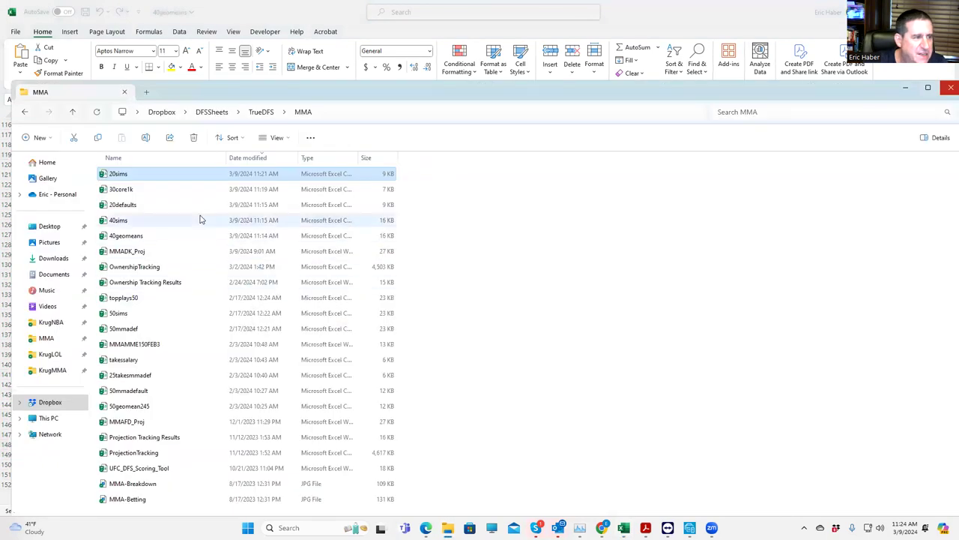
left_click(212, 112)
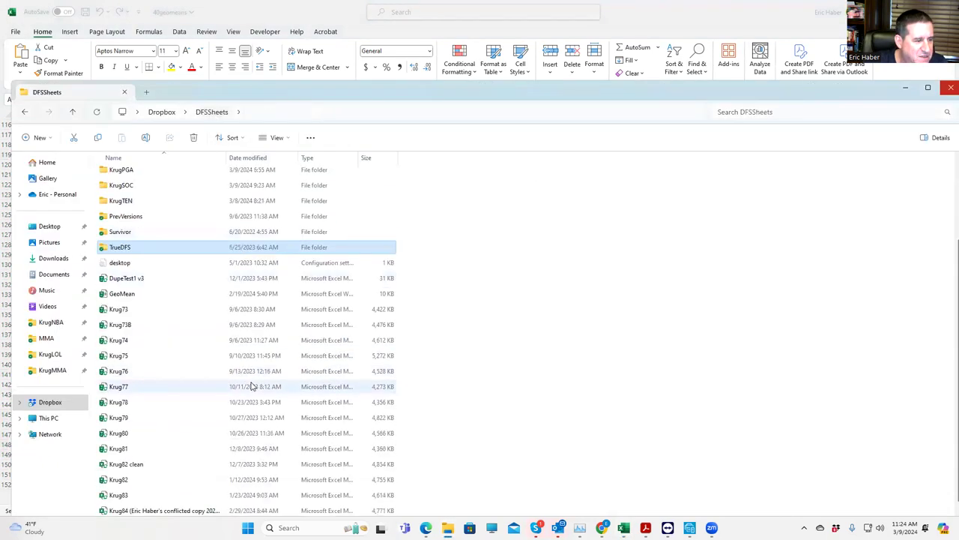
scroll(251, 386, "down", 3)
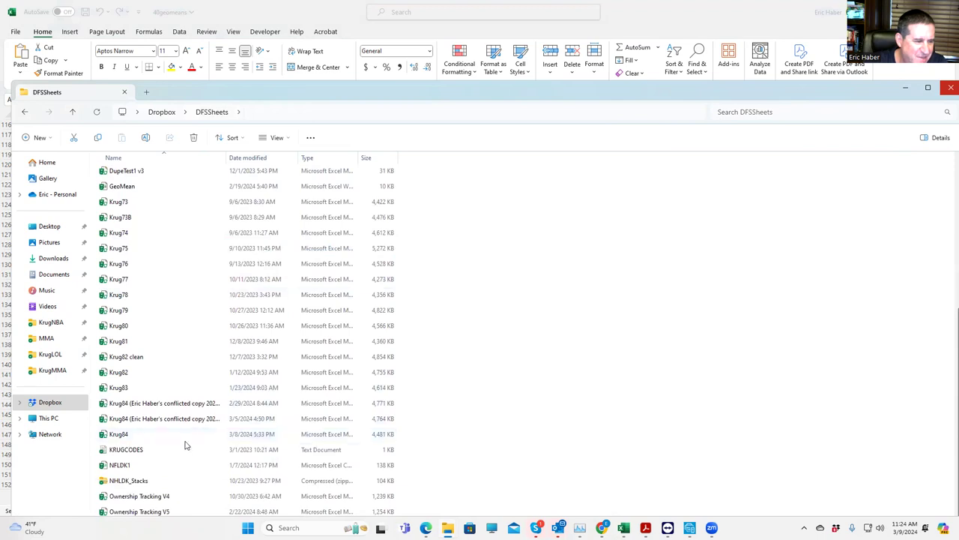
scroll(178, 386, "up", 2)
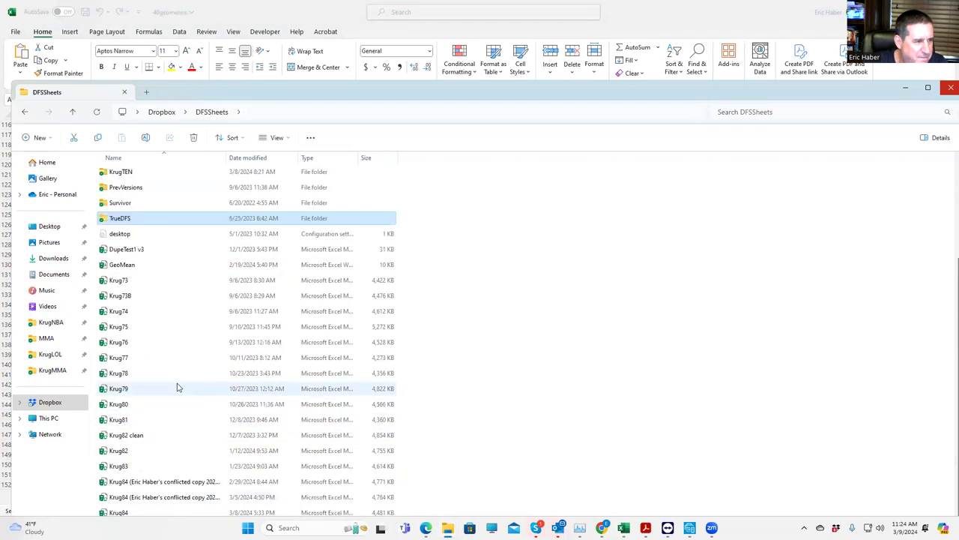
left_click(126, 248)
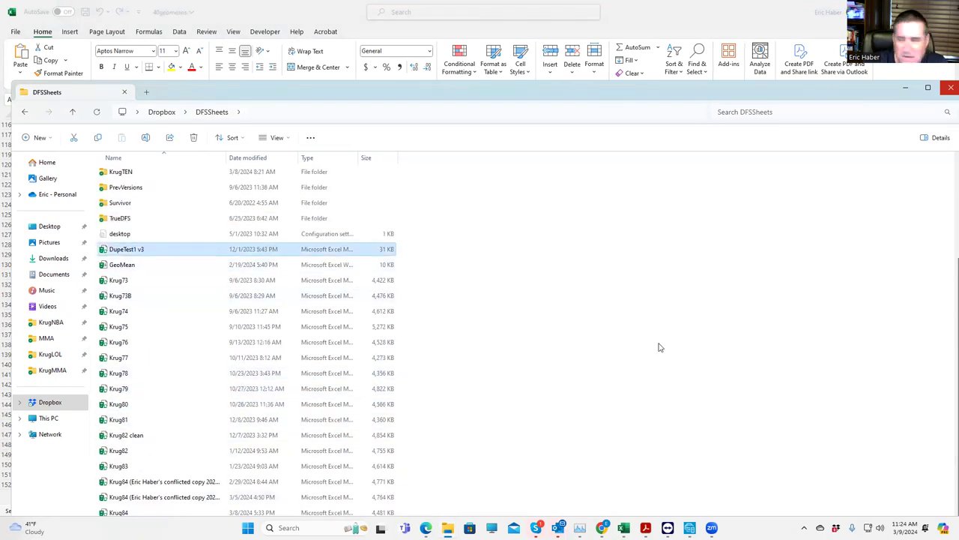
key("Return")
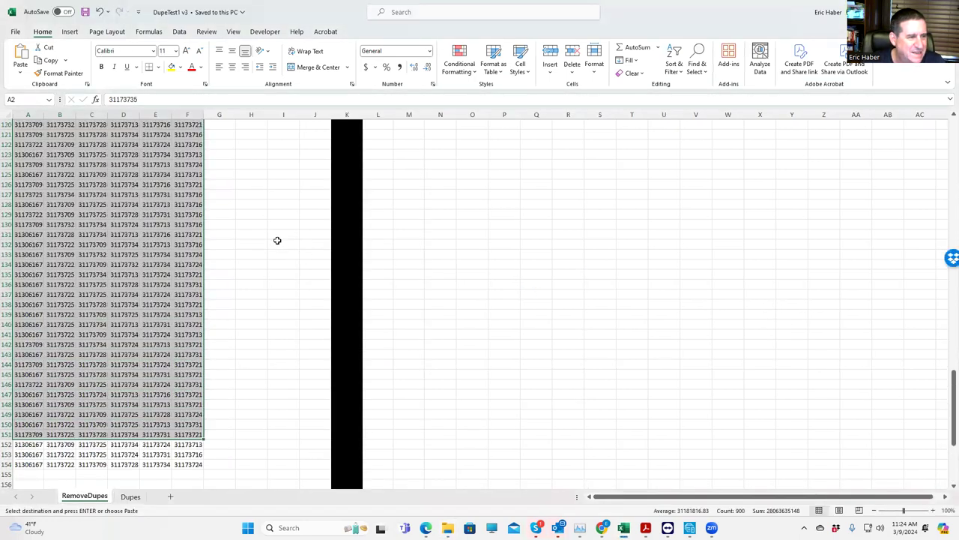
Step: Return to the top of the RemoveDupes sheet and select cell A2
scroll(277, 225, "up", 10)
left_click_drag(948, 257, 946, 114)
left_click(28, 134)
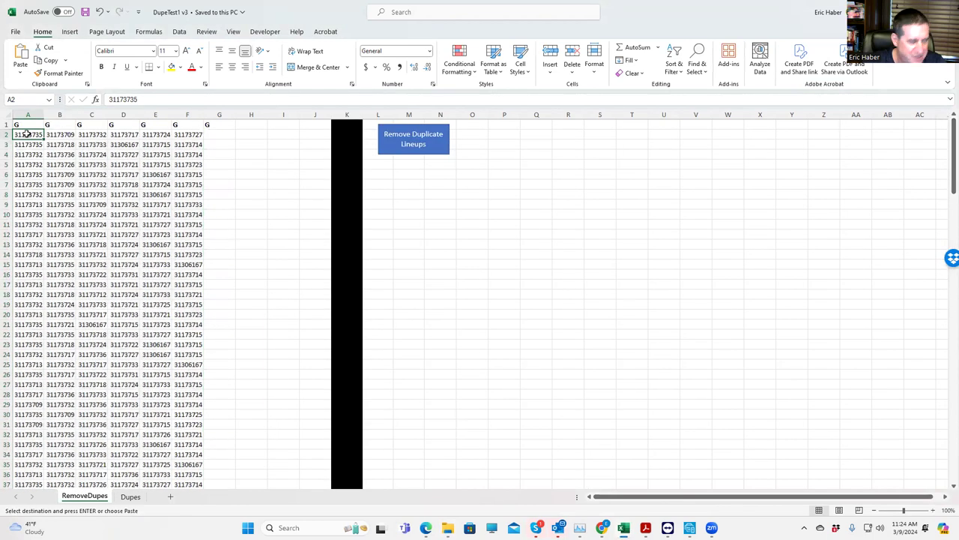
Step: Paste the 150 lineups at A2, clear leftover rows 152–154, and return to A1
key("ctrl+v")
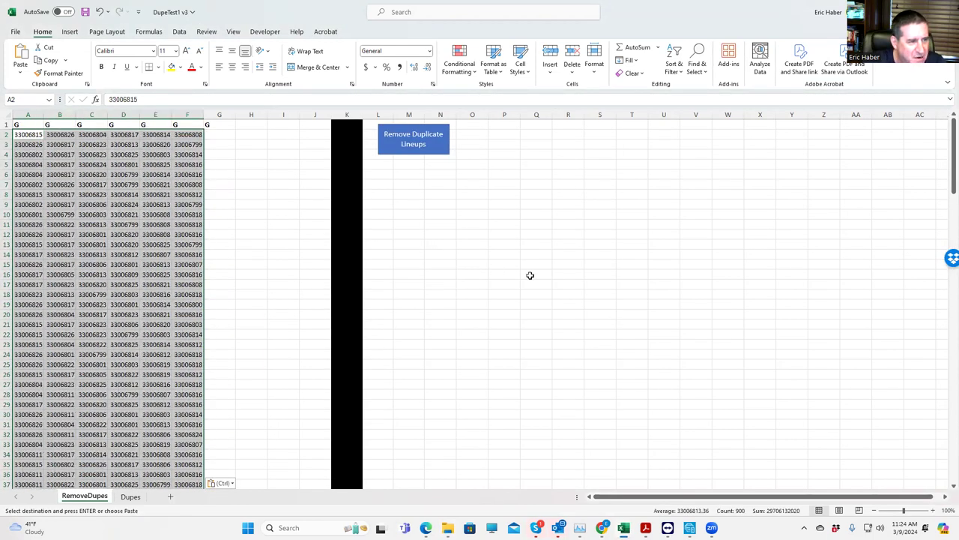
scroll(529, 293, "down", 5)
scroll(529, 293, "down", 20)
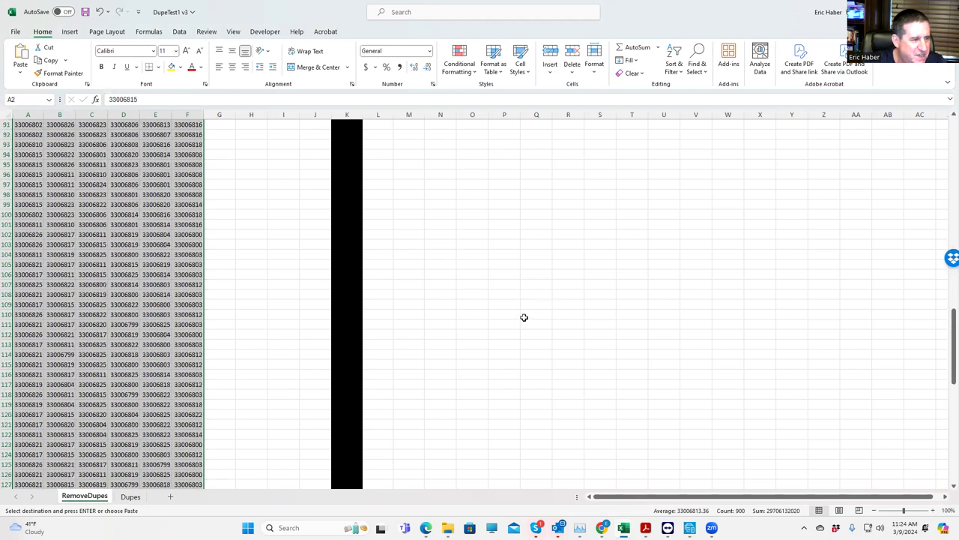
scroll(524, 320, "down", 3)
left_click_drag(30, 315, 202, 334)
key("Delete")
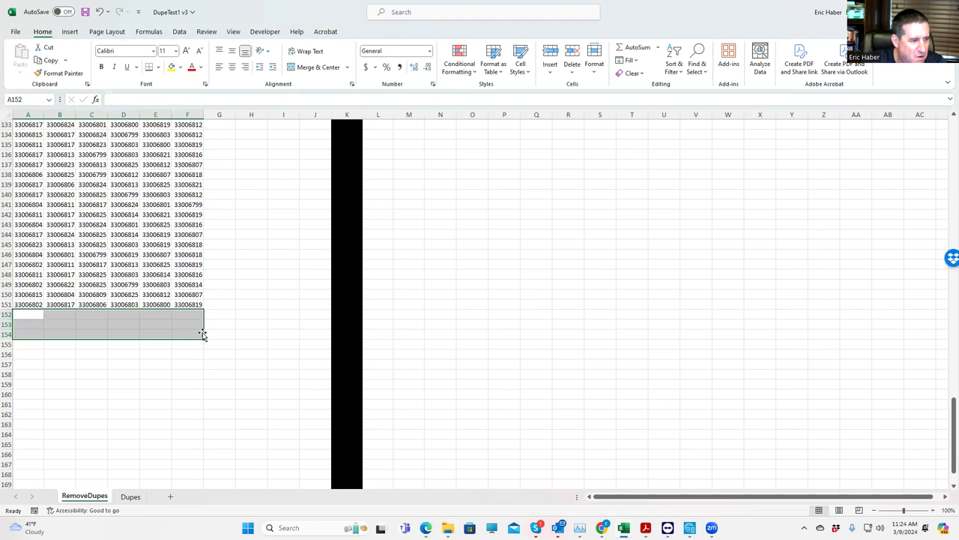
scroll(644, 319, "up", 20)
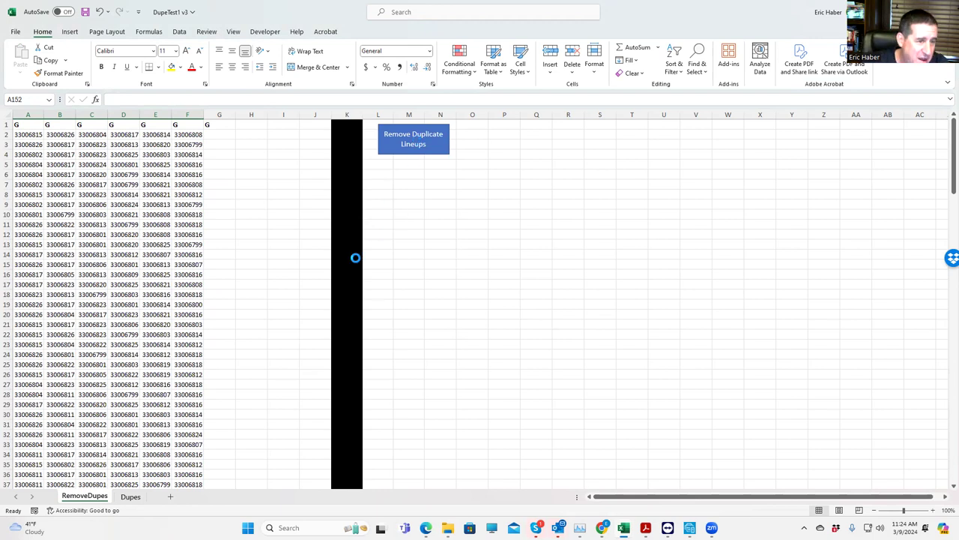
key("ctrl+Home")
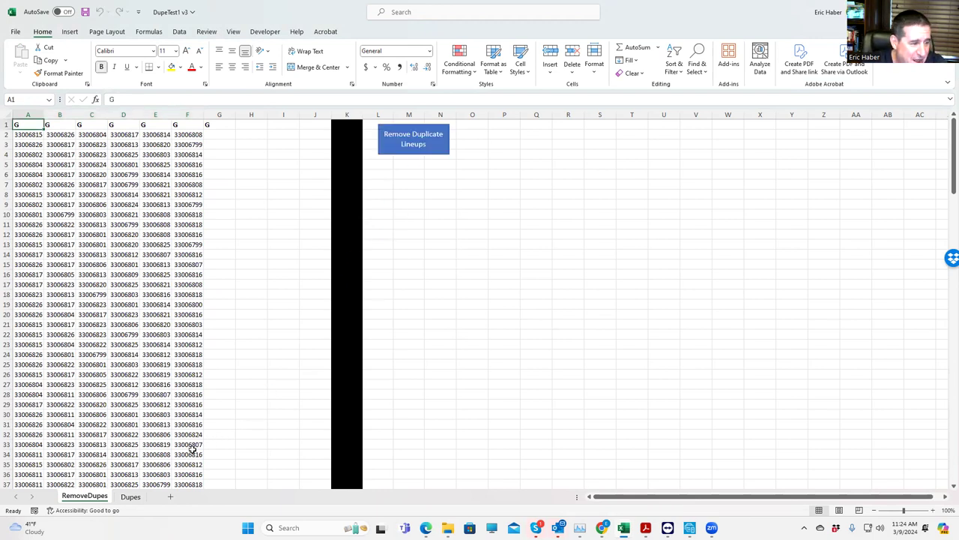
Step: Review the nine duplicate lineups in A2:F10 on the Dupes sheet
left_click(130, 496)
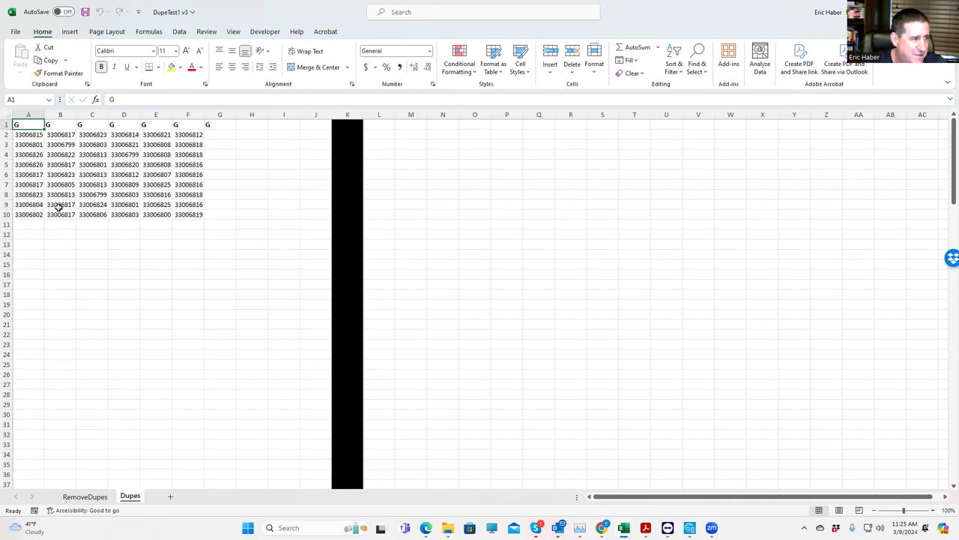
left_click(24, 135)
left_click_drag(24, 135, 184, 214)
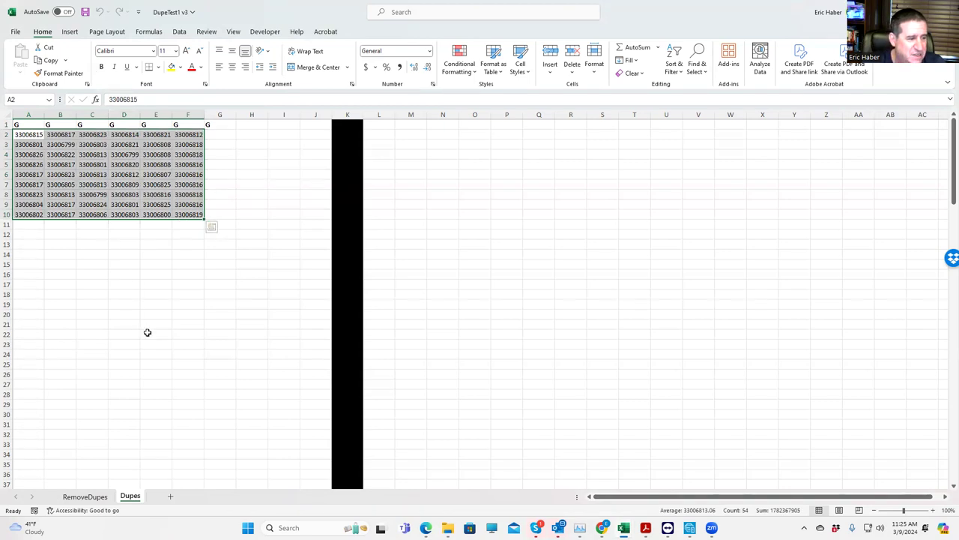
Step: Copy the 141 deduplicated lineups in RemoveDupes A2:F142 and minimize Excel
left_click(85, 496)
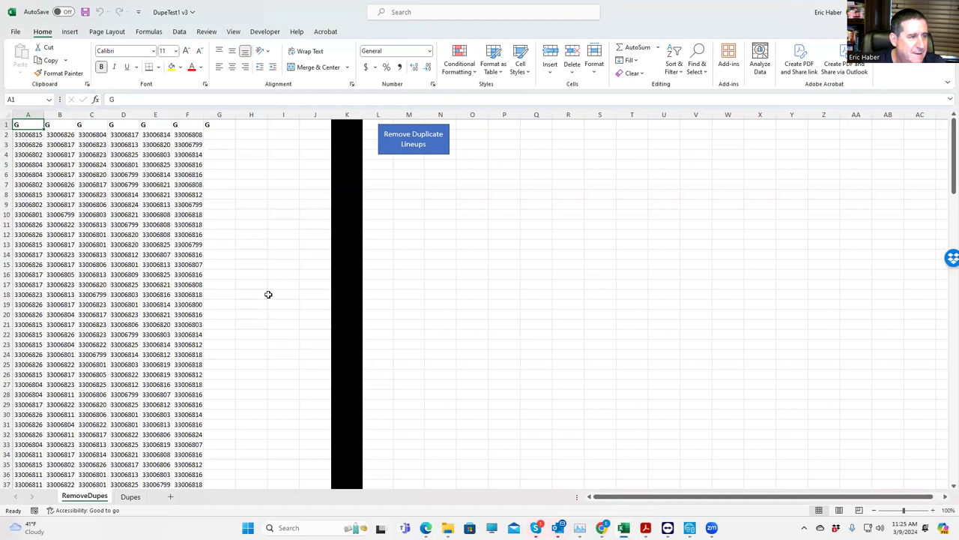
left_click_drag(36, 136, 191, 461)
key("ctrl+c")
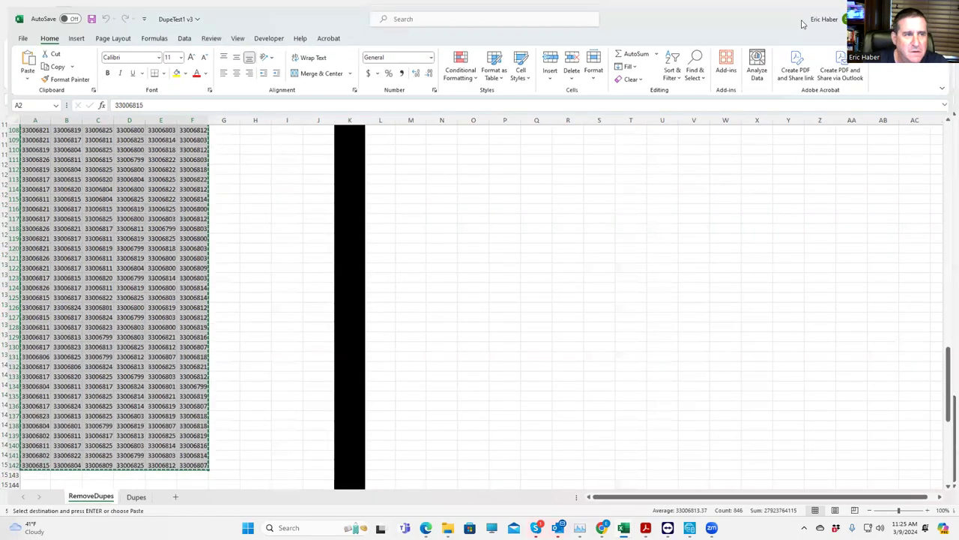
key("super+Down")
Step: Open draftkings.com in a new browser tab
left_click(532, 33)
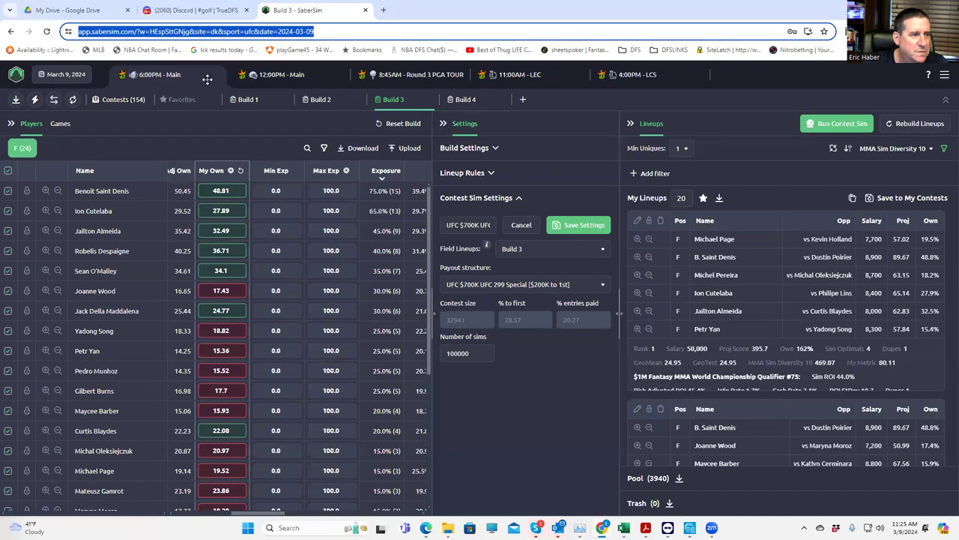
left_click(945, 30)
left_click(809, 69)
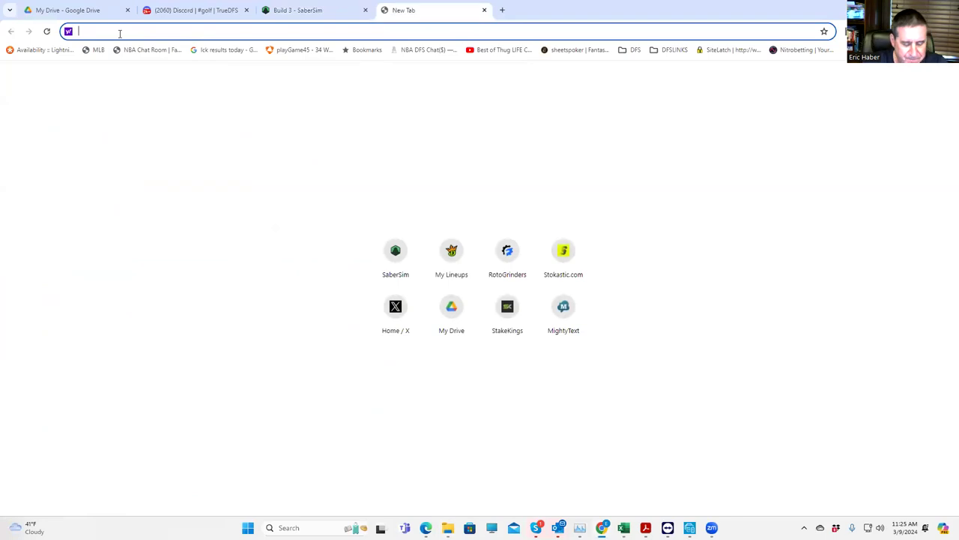
type("dr")
key("Return")
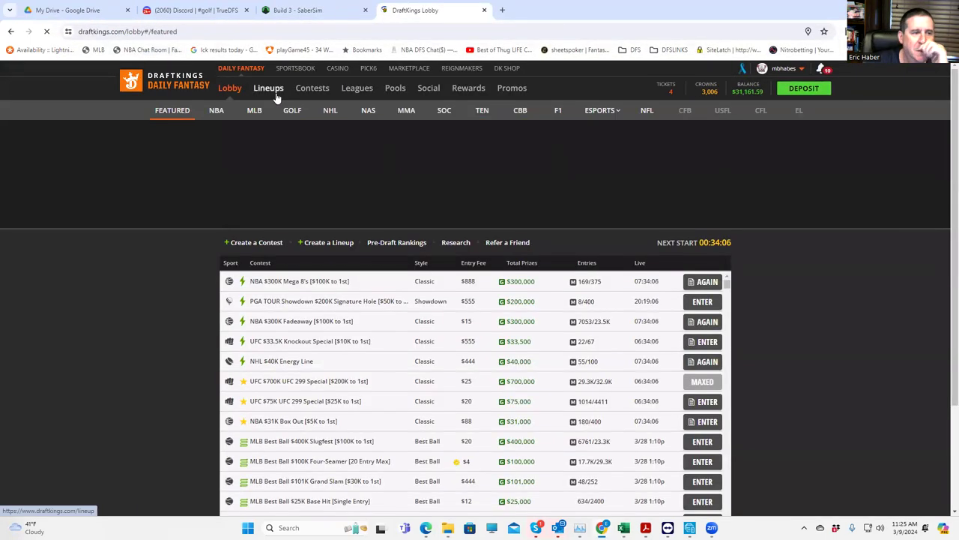
Step: Download the MMA Classic 03/09 6:00 pm entries file from the Edit Entries page
left_click(276, 93)
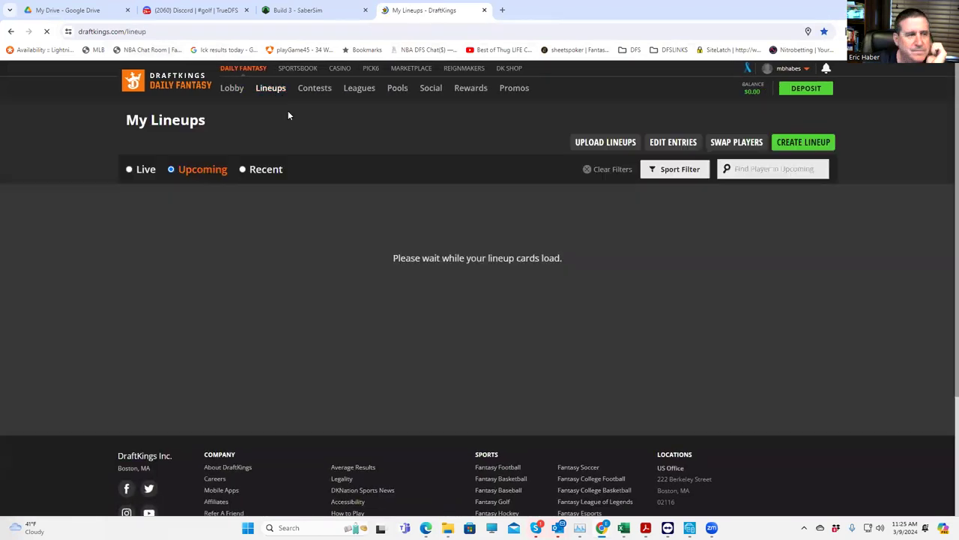
left_click(656, 147)
left_click(709, 232)
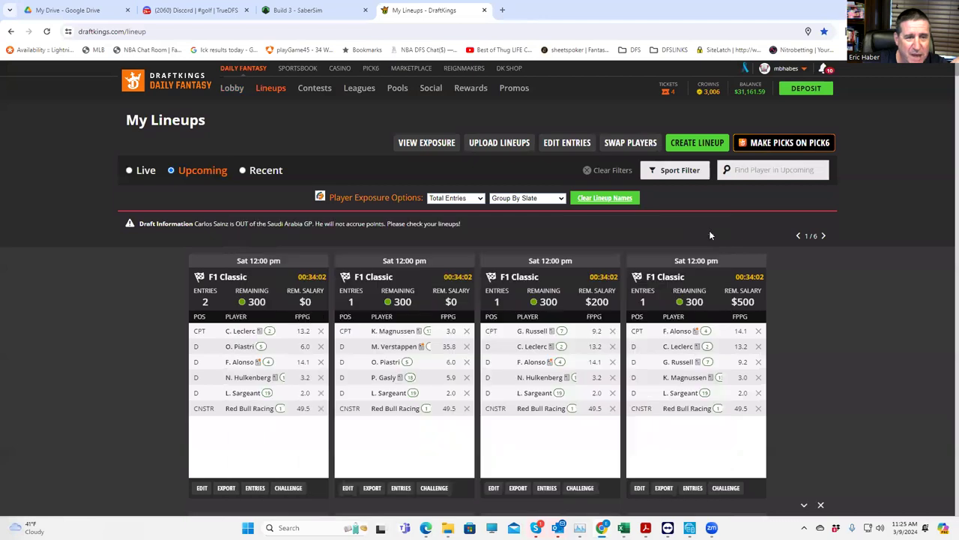
left_click(564, 144)
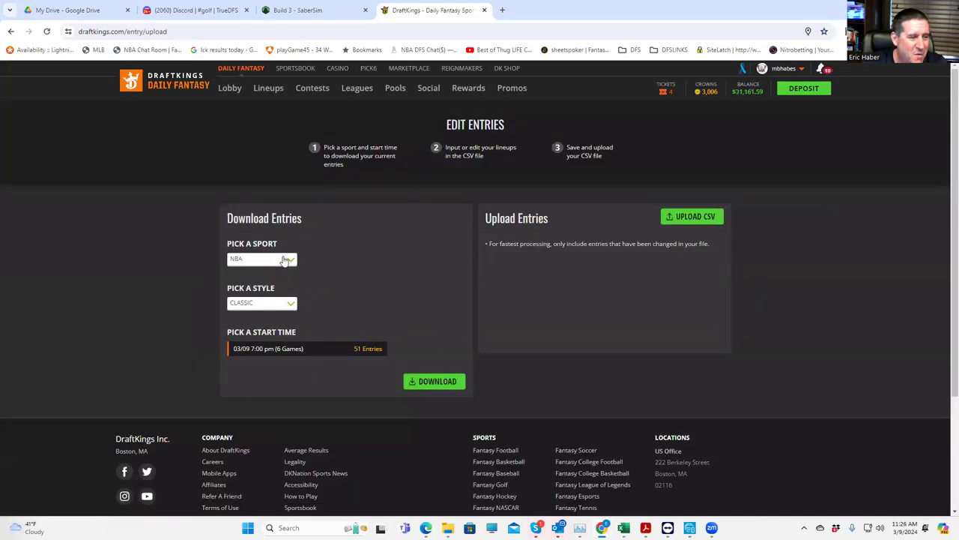
left_click(285, 260)
left_click(253, 313)
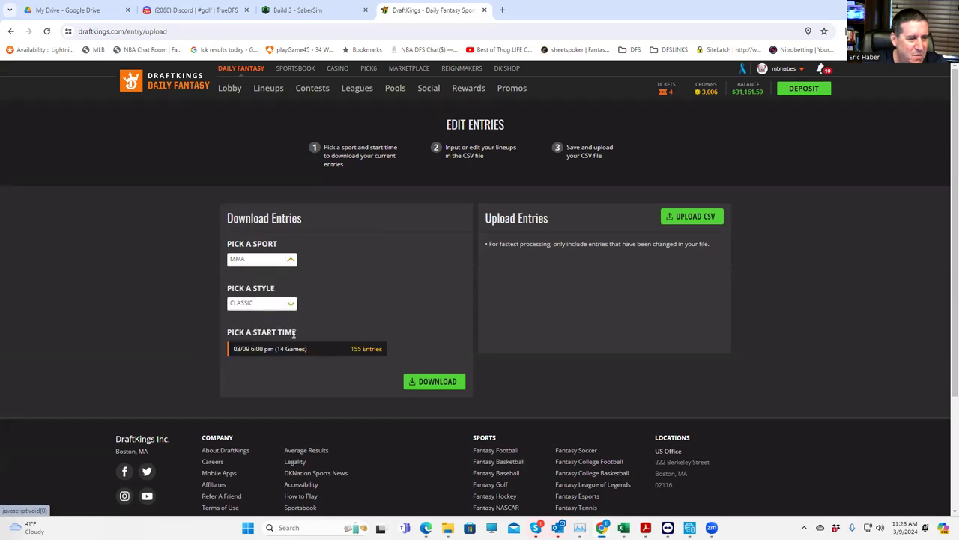
left_click(427, 385)
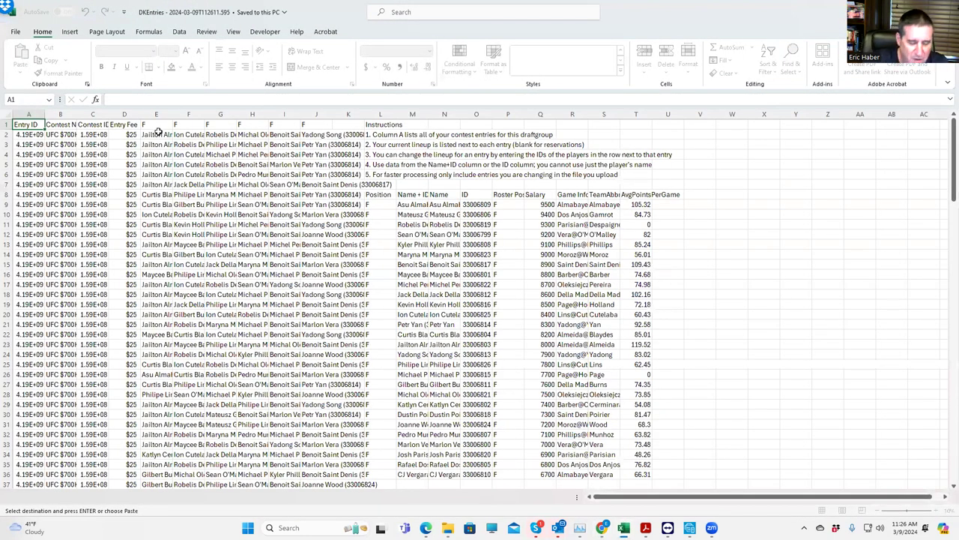
Step: Paste the copied player-ID lineups into DKEntries starting at E2
left_click(158, 131)
key("ctrl+v")
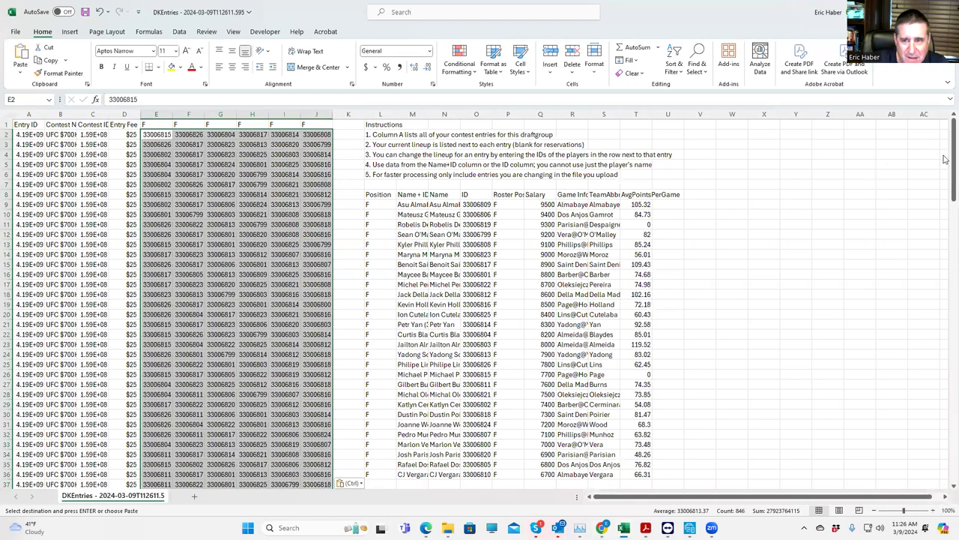
left_click_drag(951, 175, 944, 432)
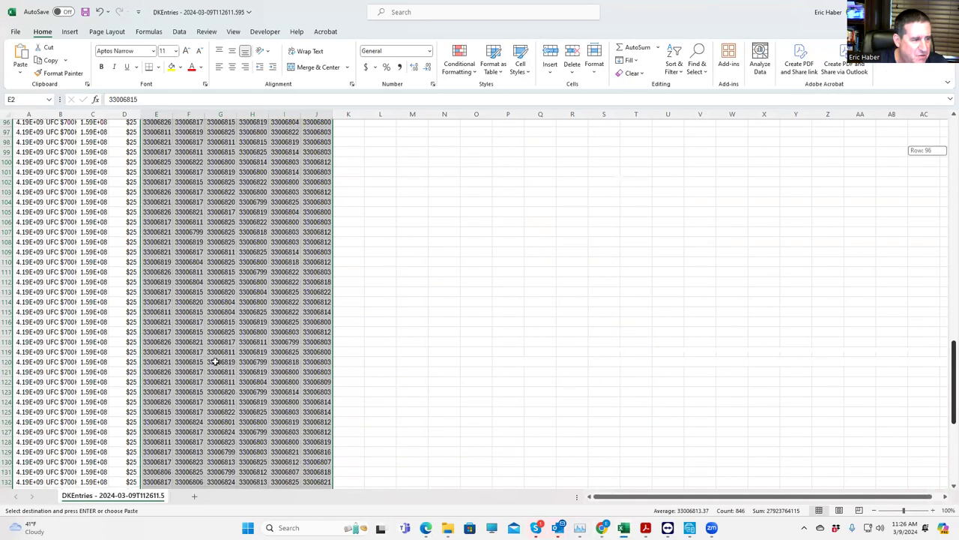
scroll(945, 439, "down", 8)
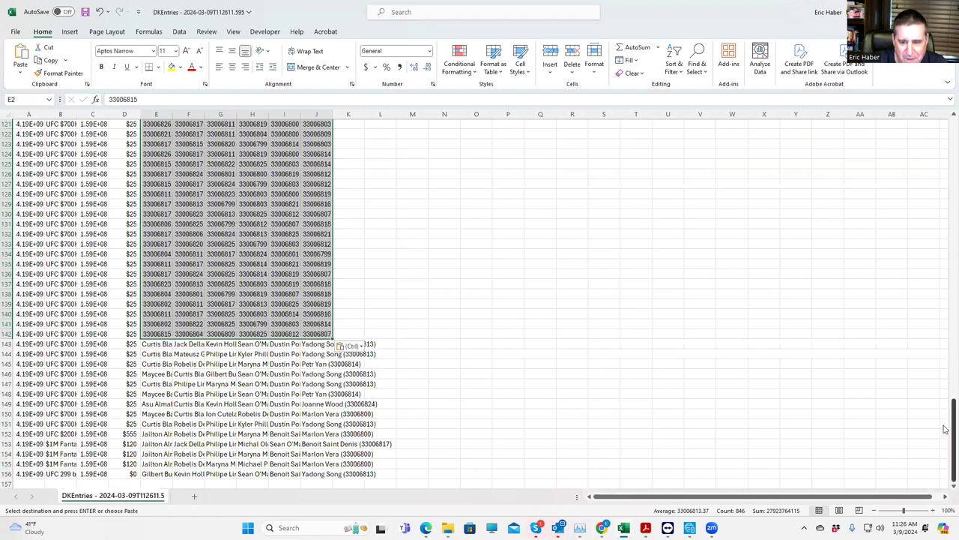
left_click(944, 188)
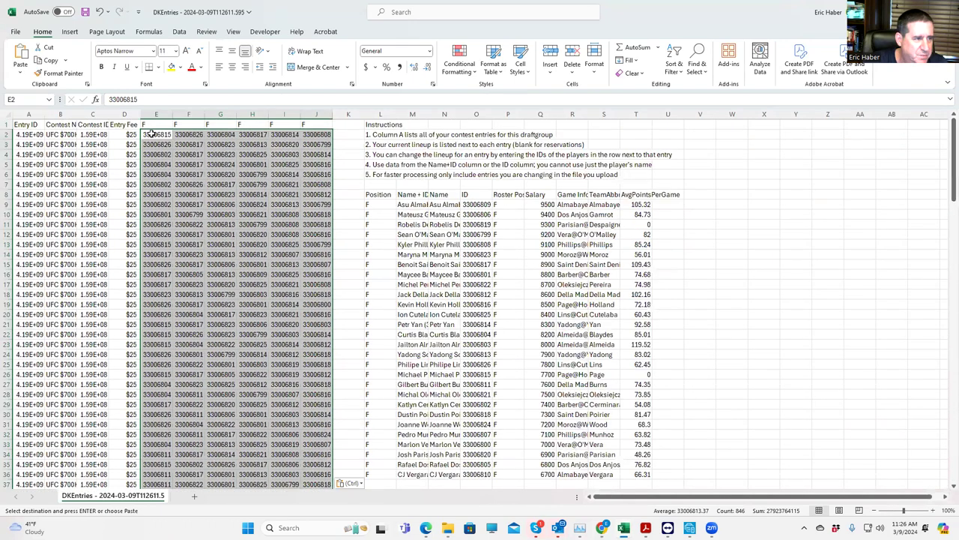
Step: Copy the ID lineups in E2:J11 over the name-based rows starting at E143
left_click_drag(151, 132, 319, 219)
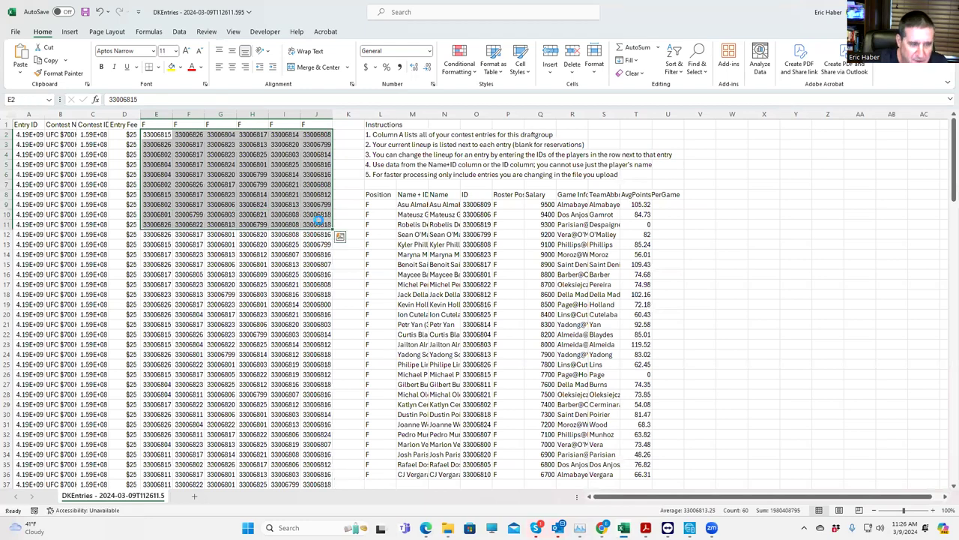
scroll(832, 296, "down", 7)
scroll(829, 305, "down", 20)
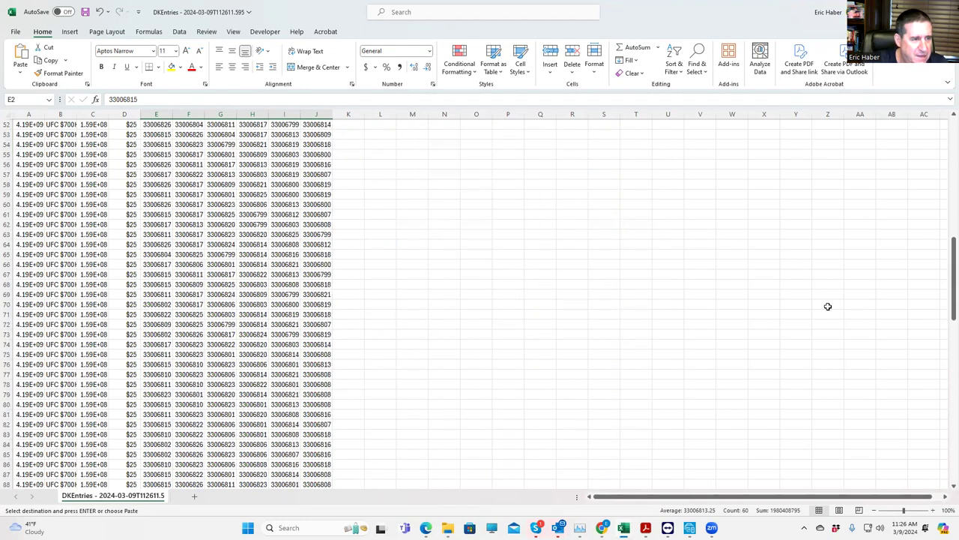
scroll(826, 306, "down", 3)
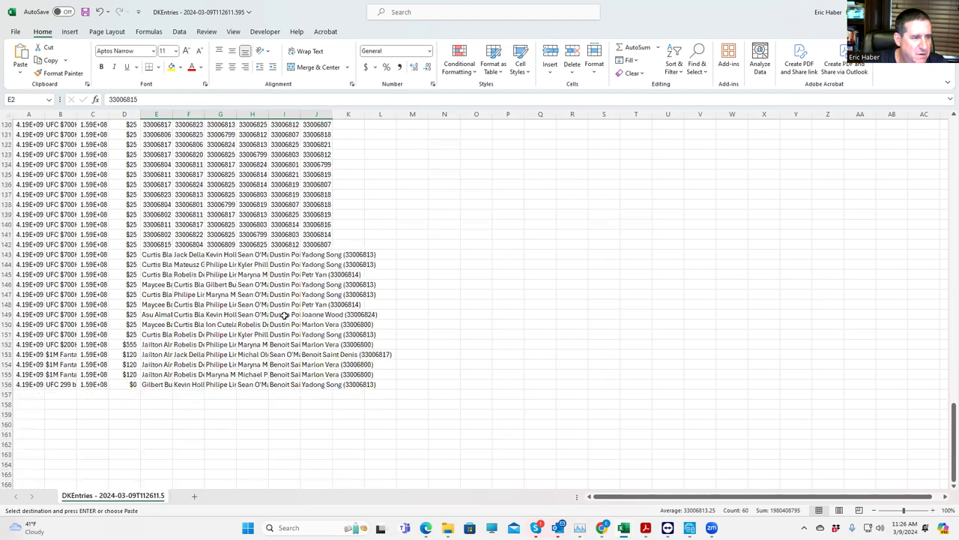
left_click(159, 255)
key("ctrl+v")
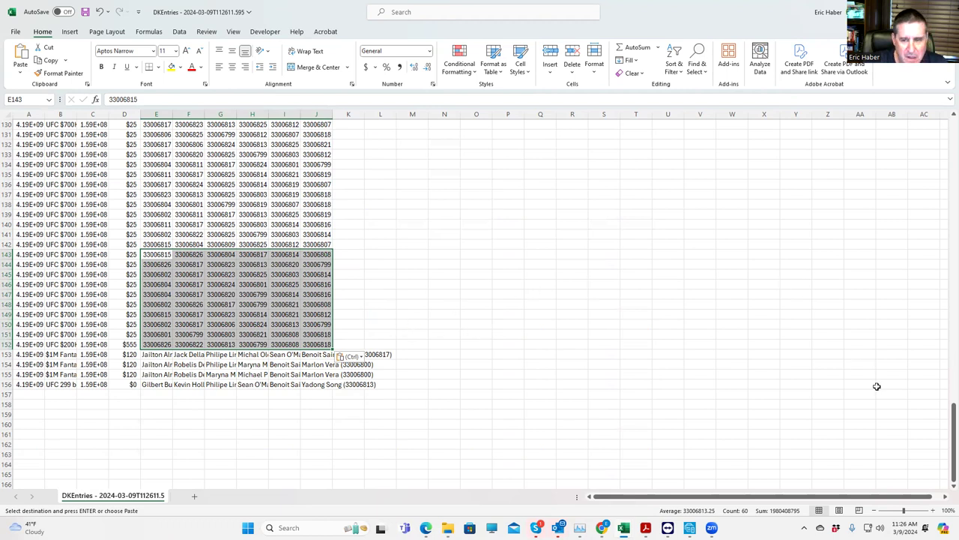
Step: Copy six ID lineups from E2:J7 into rows starting at E152
left_click_drag(945, 426, 918, 119)
left_click_drag(149, 136, 313, 188)
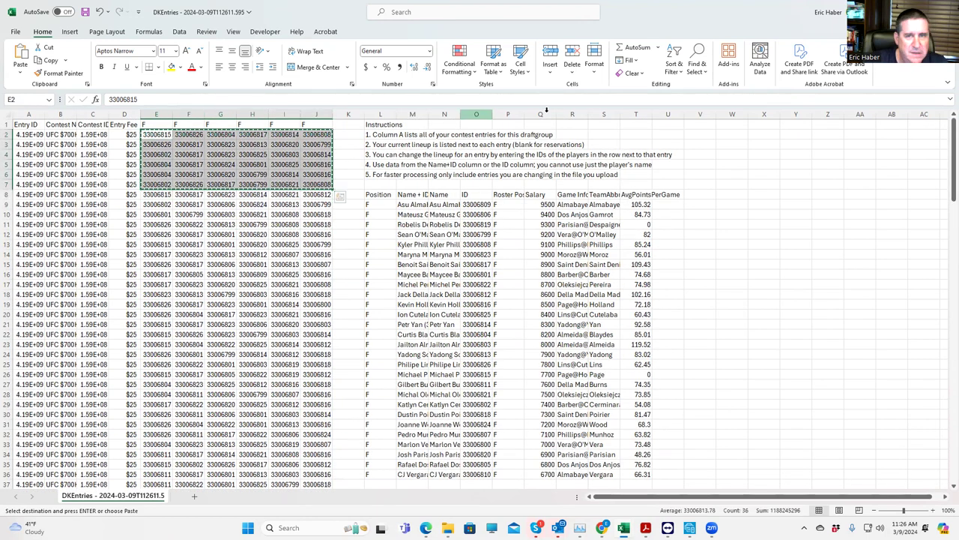
left_click_drag(953, 161, 951, 450)
left_click(150, 433)
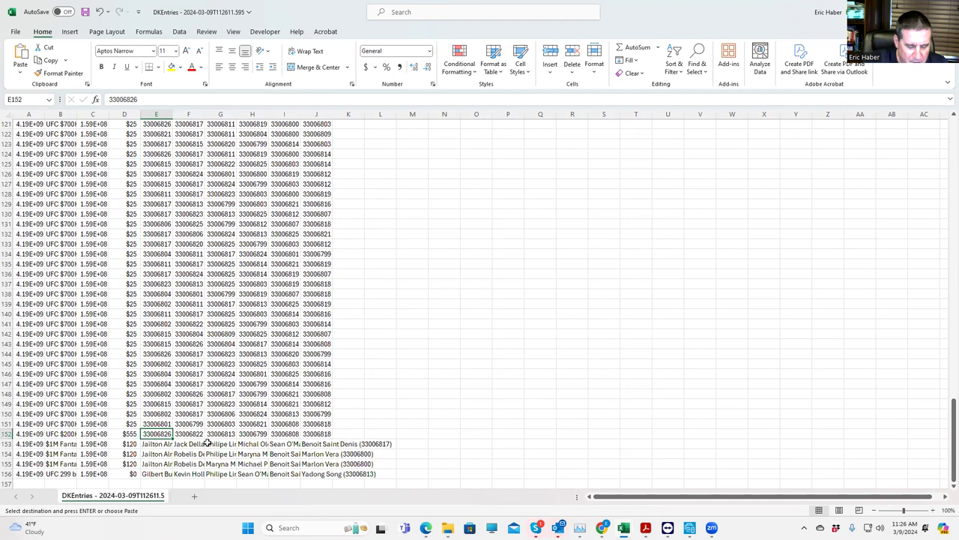
key("ctrl+v")
Step: Clear the surplus lineup values in row 157
scroll(480, 427, "down", 4)
left_click(153, 364)
left_click_drag(179, 365, 314, 365)
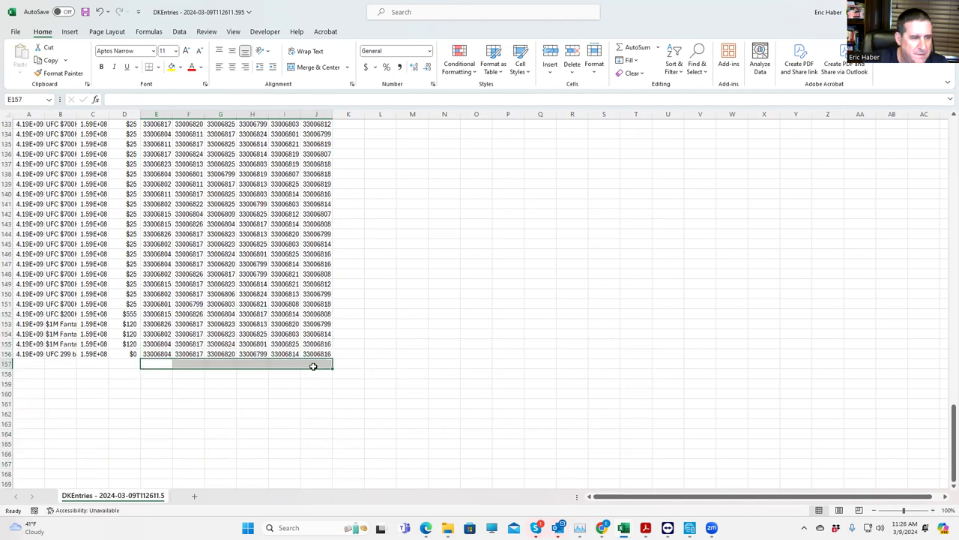
key("Delete")
left_click(420, 344)
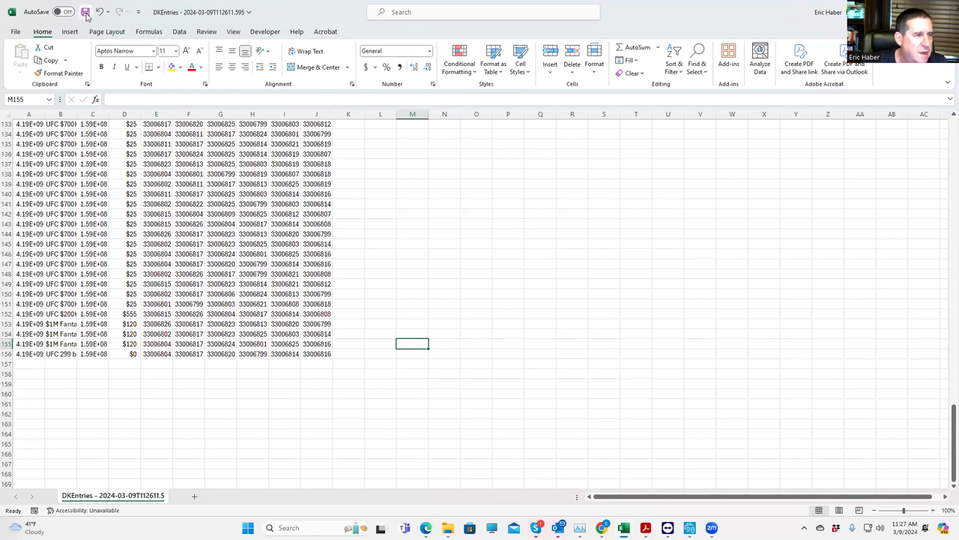
Step: Save the entries file and upload DKEntries - 2024-03-09T112611.595 from Downloads
left_click(85, 12)
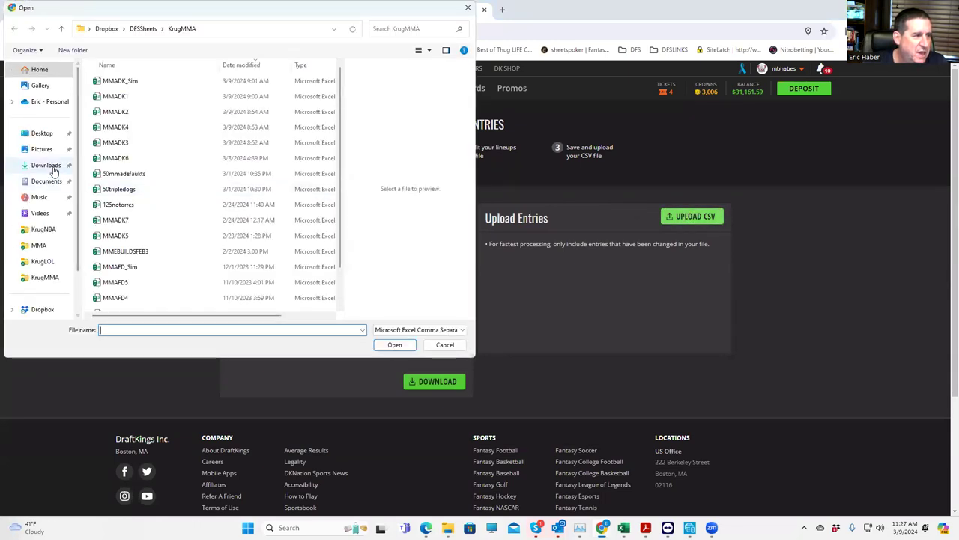
left_click(52, 166)
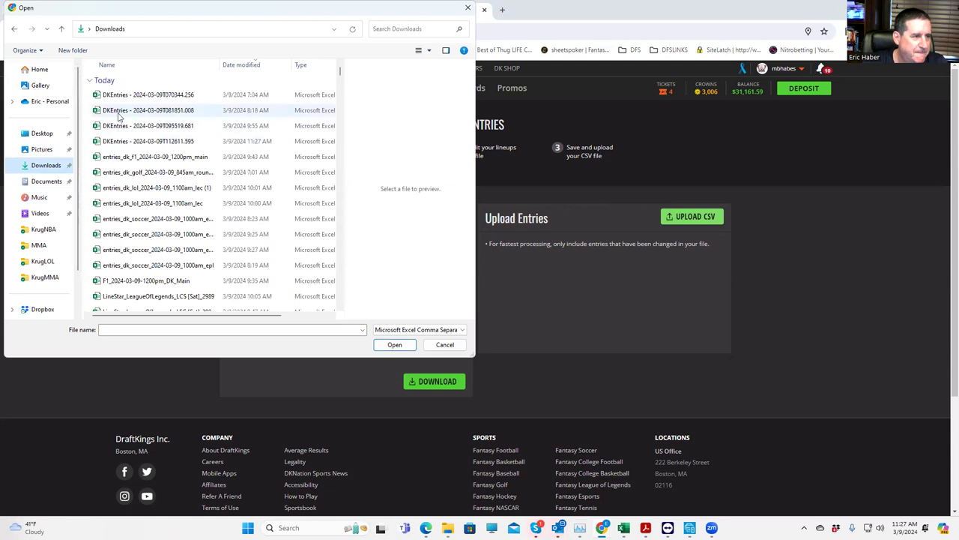
left_click(150, 95)
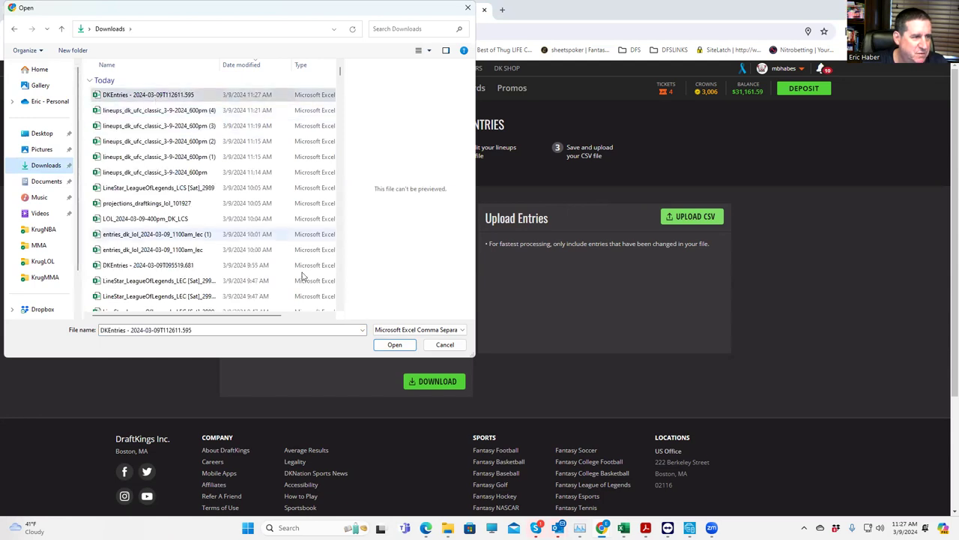
left_click(394, 346)
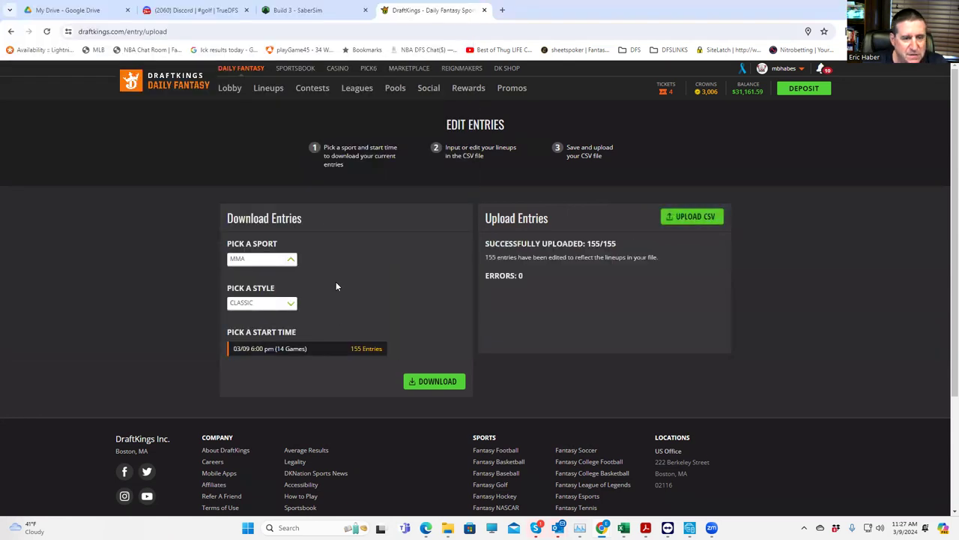
Step: Filter the My Lineups page to MMA only, replacing All Sports
left_click(268, 90)
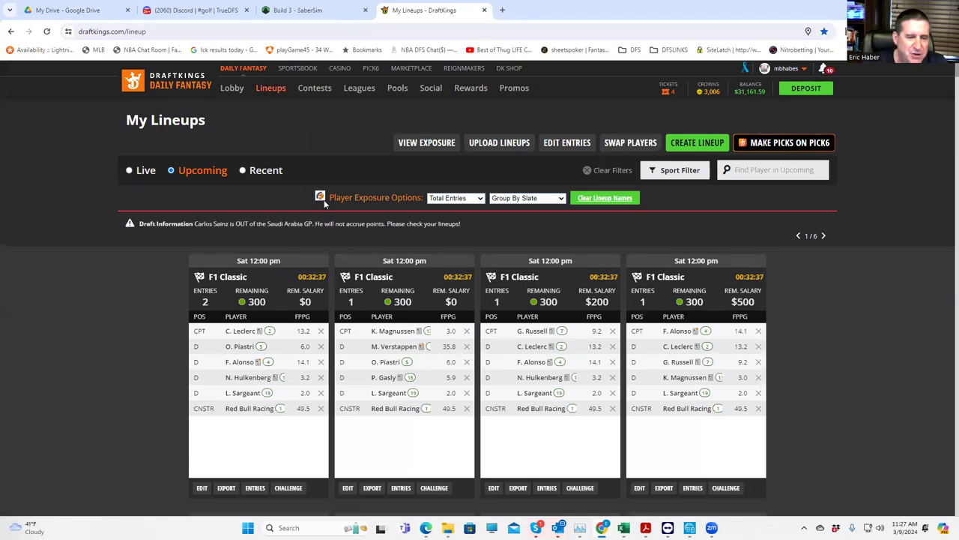
left_click(660, 178)
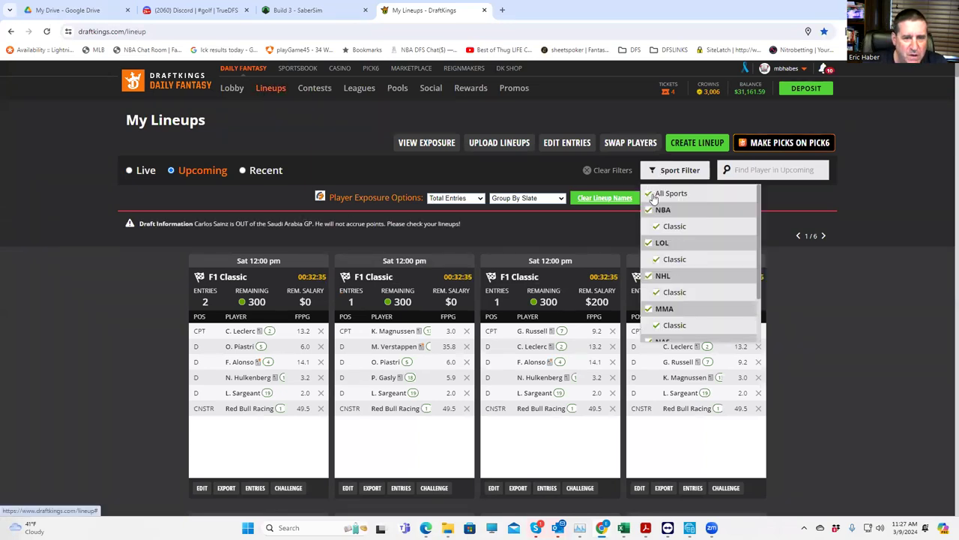
left_click(649, 193)
left_click(649, 308)
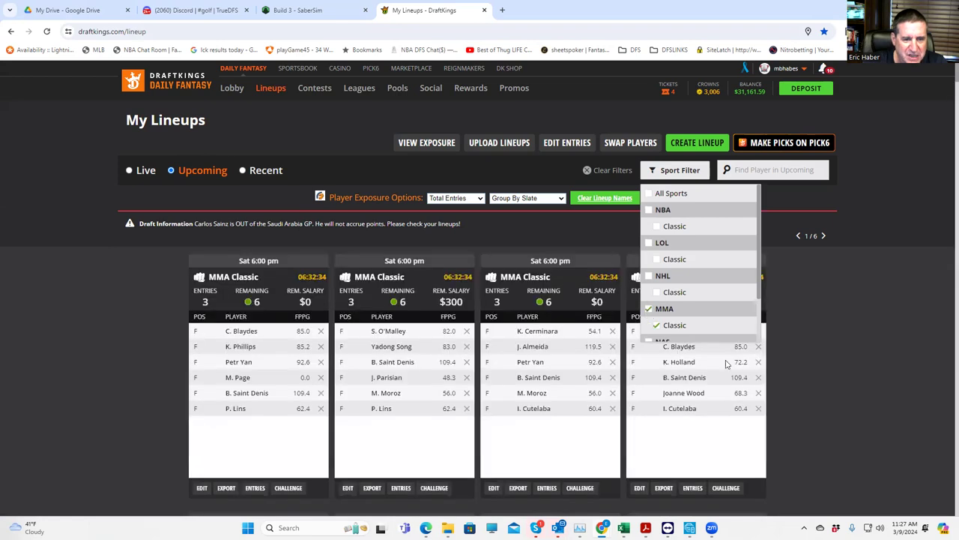
Step: Scroll through the MMA lineups and inspect the first lineup's contest entries
scroll(465, 356, "down", 3)
scroll(471, 360, "down", 5)
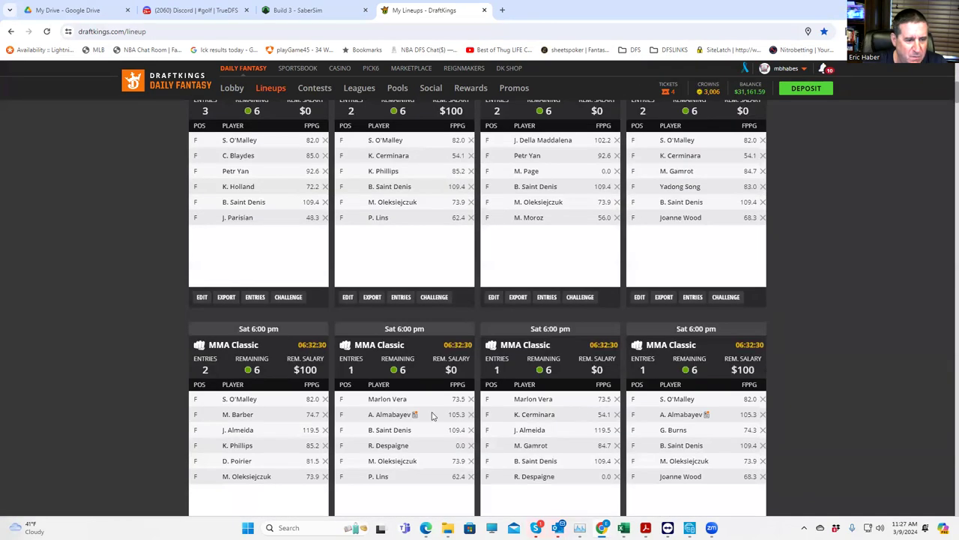
scroll(267, 480, "down", 1)
left_click(256, 506)
left_click(712, 310)
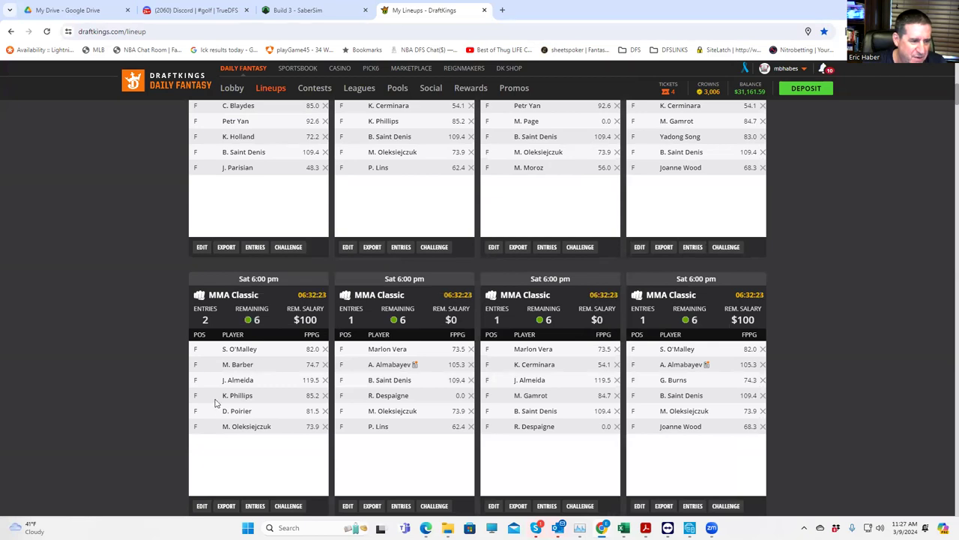
scroll(735, 208, "up", 2)
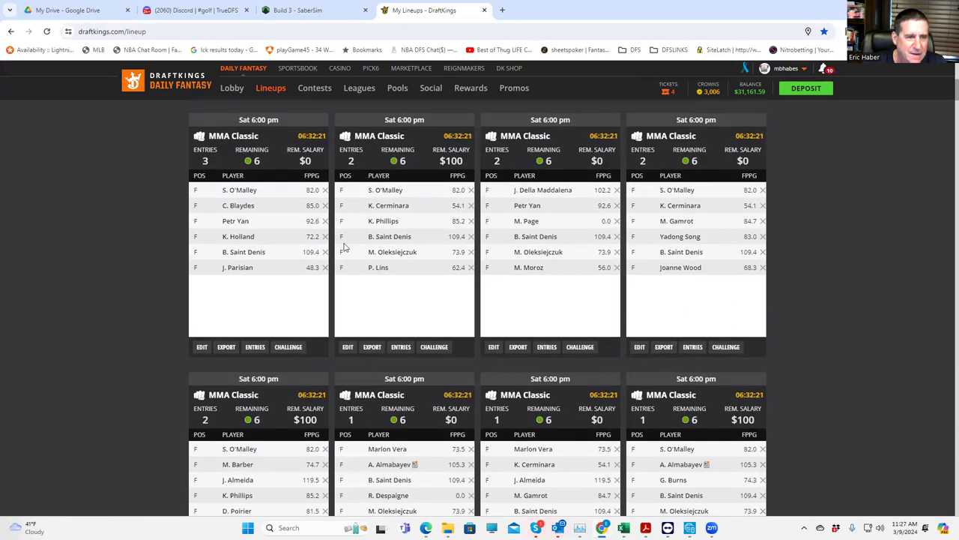